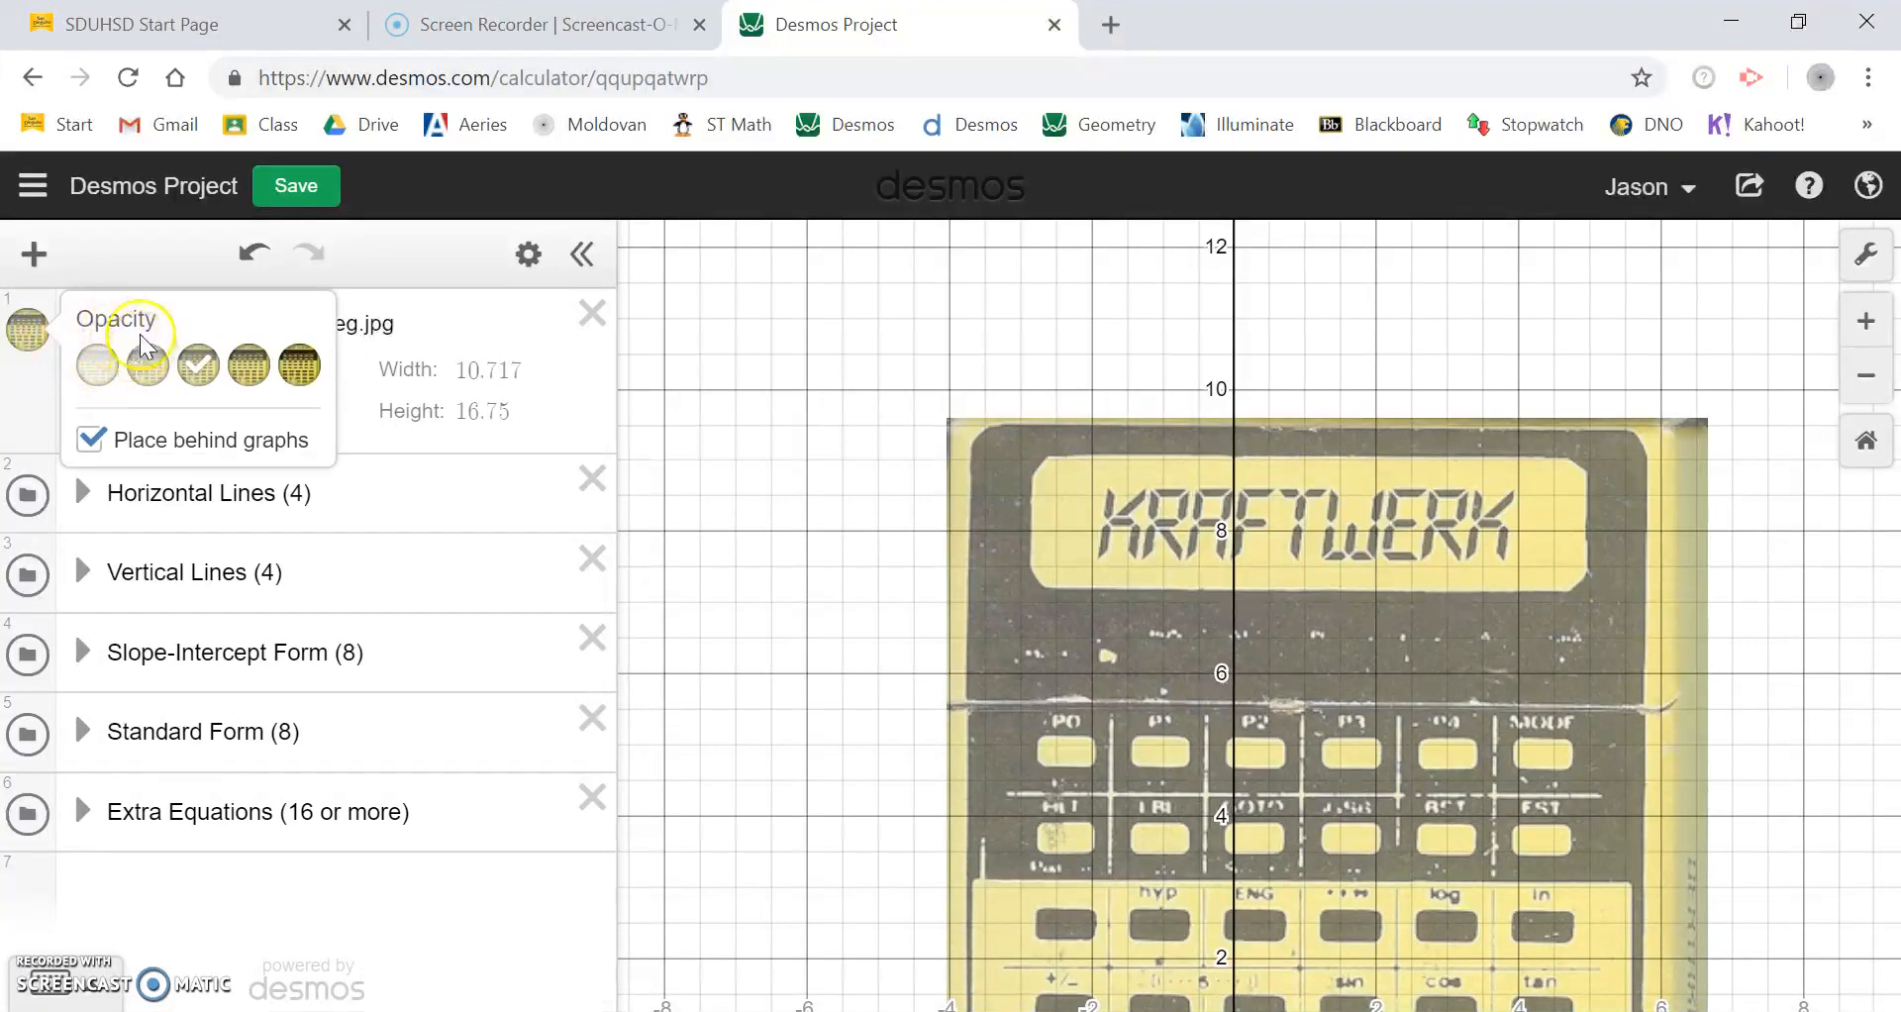
Set the opacity of the background calculator image to the second-lightest level.
{"action": "left_click", "coordinate": [249, 366]}
{"action": "left_click", "coordinate": [146, 364]}
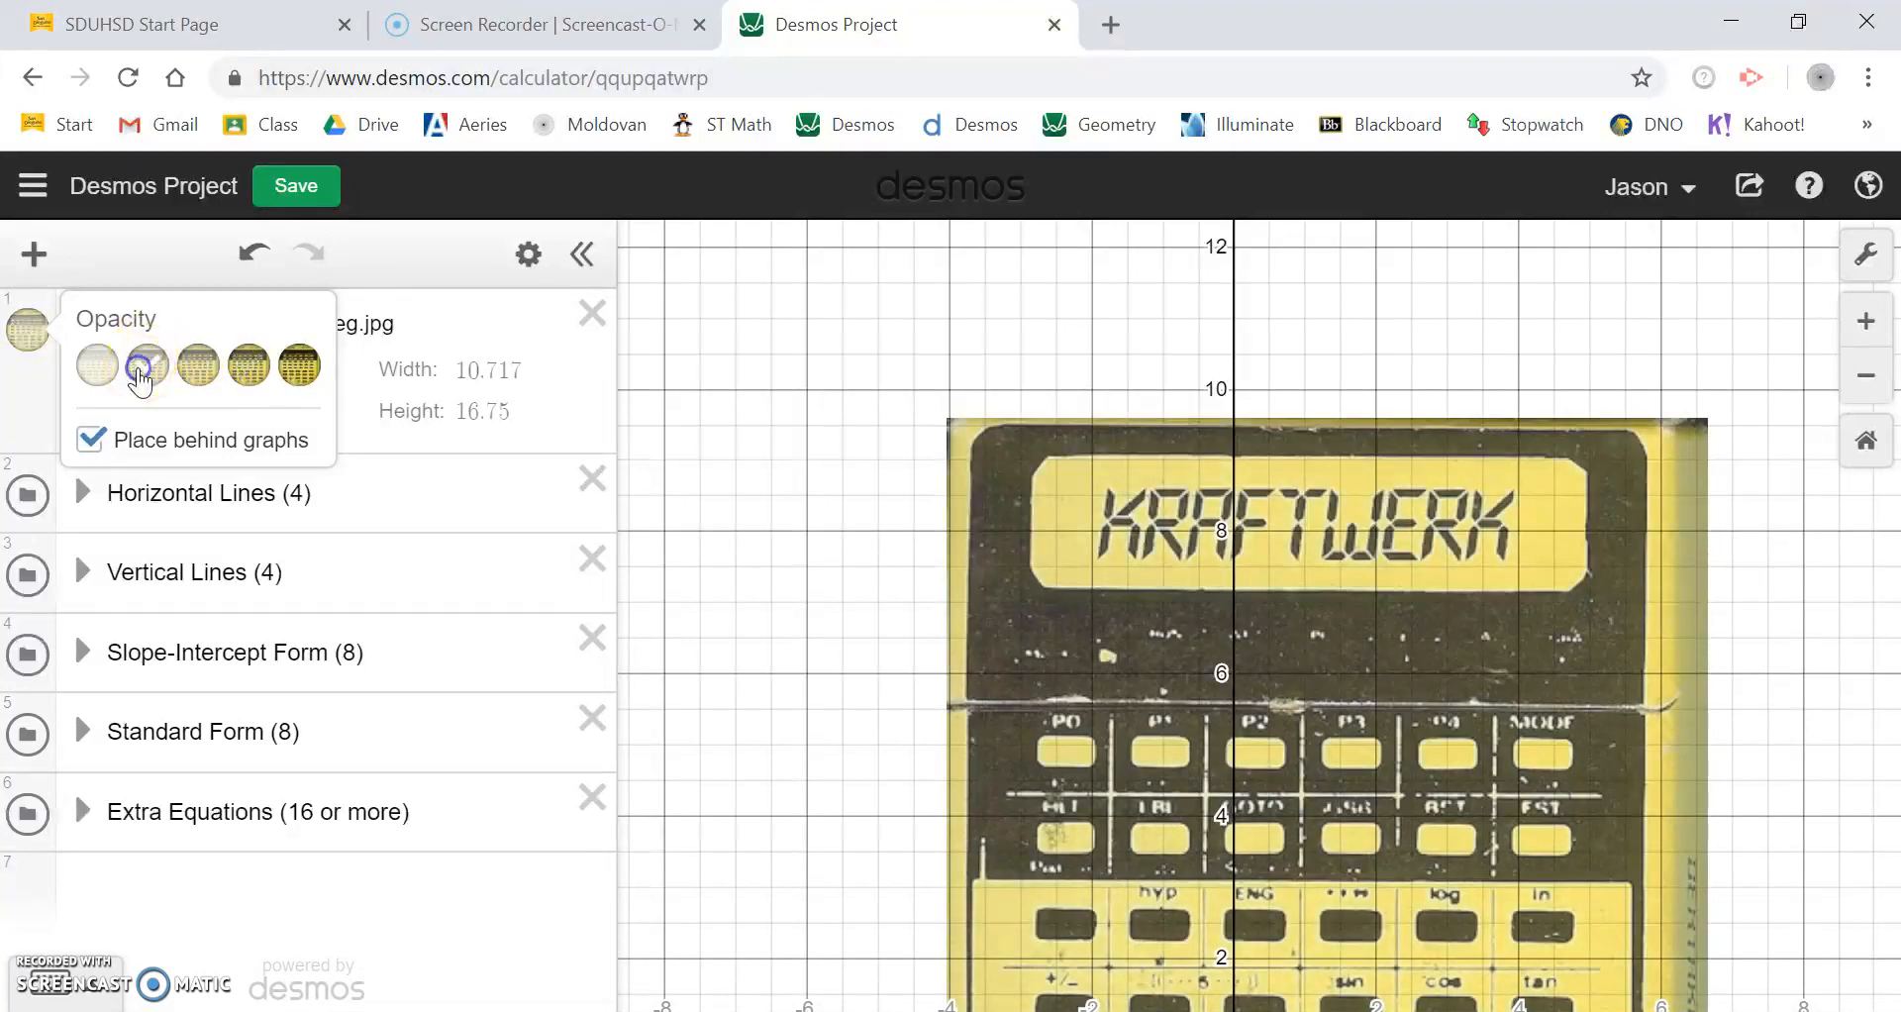
{"action": "left_click", "coordinate": [792, 373]}
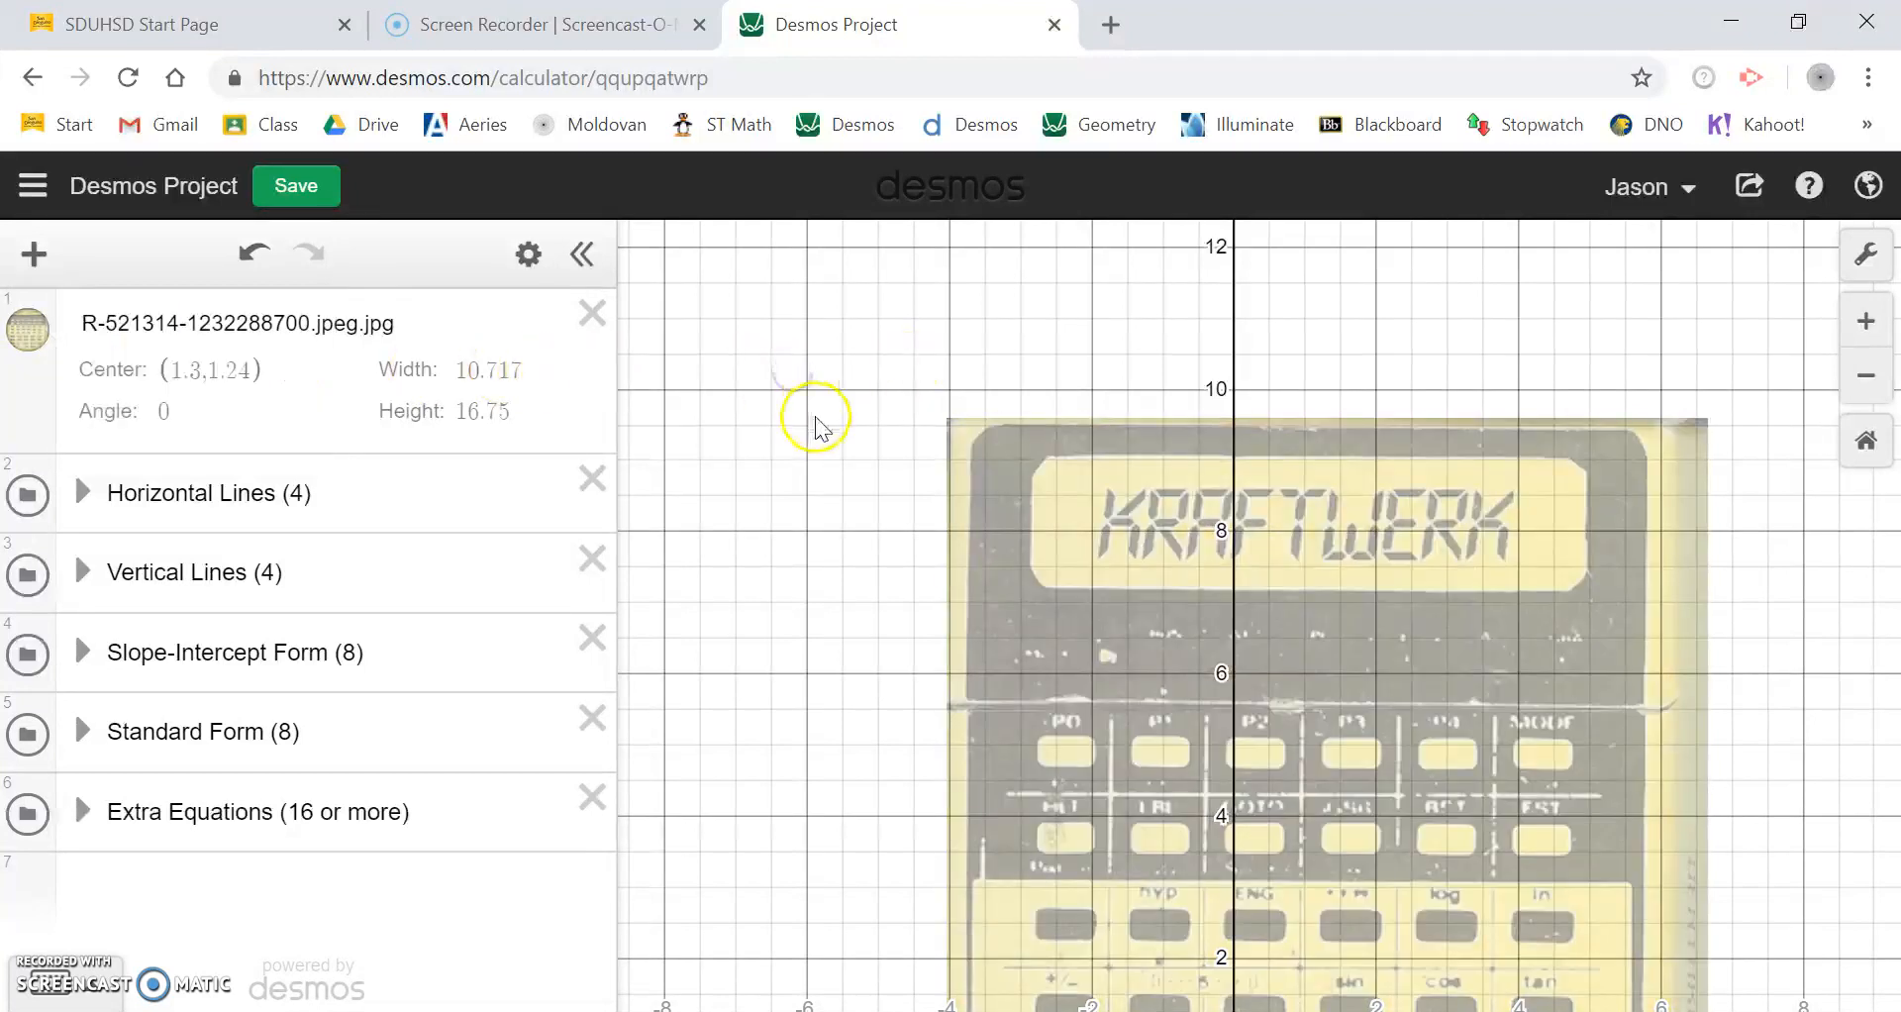
{"action": "scroll", "coordinate": [800, 421], "scroll_direction": "down", "scroll_amount": 2}
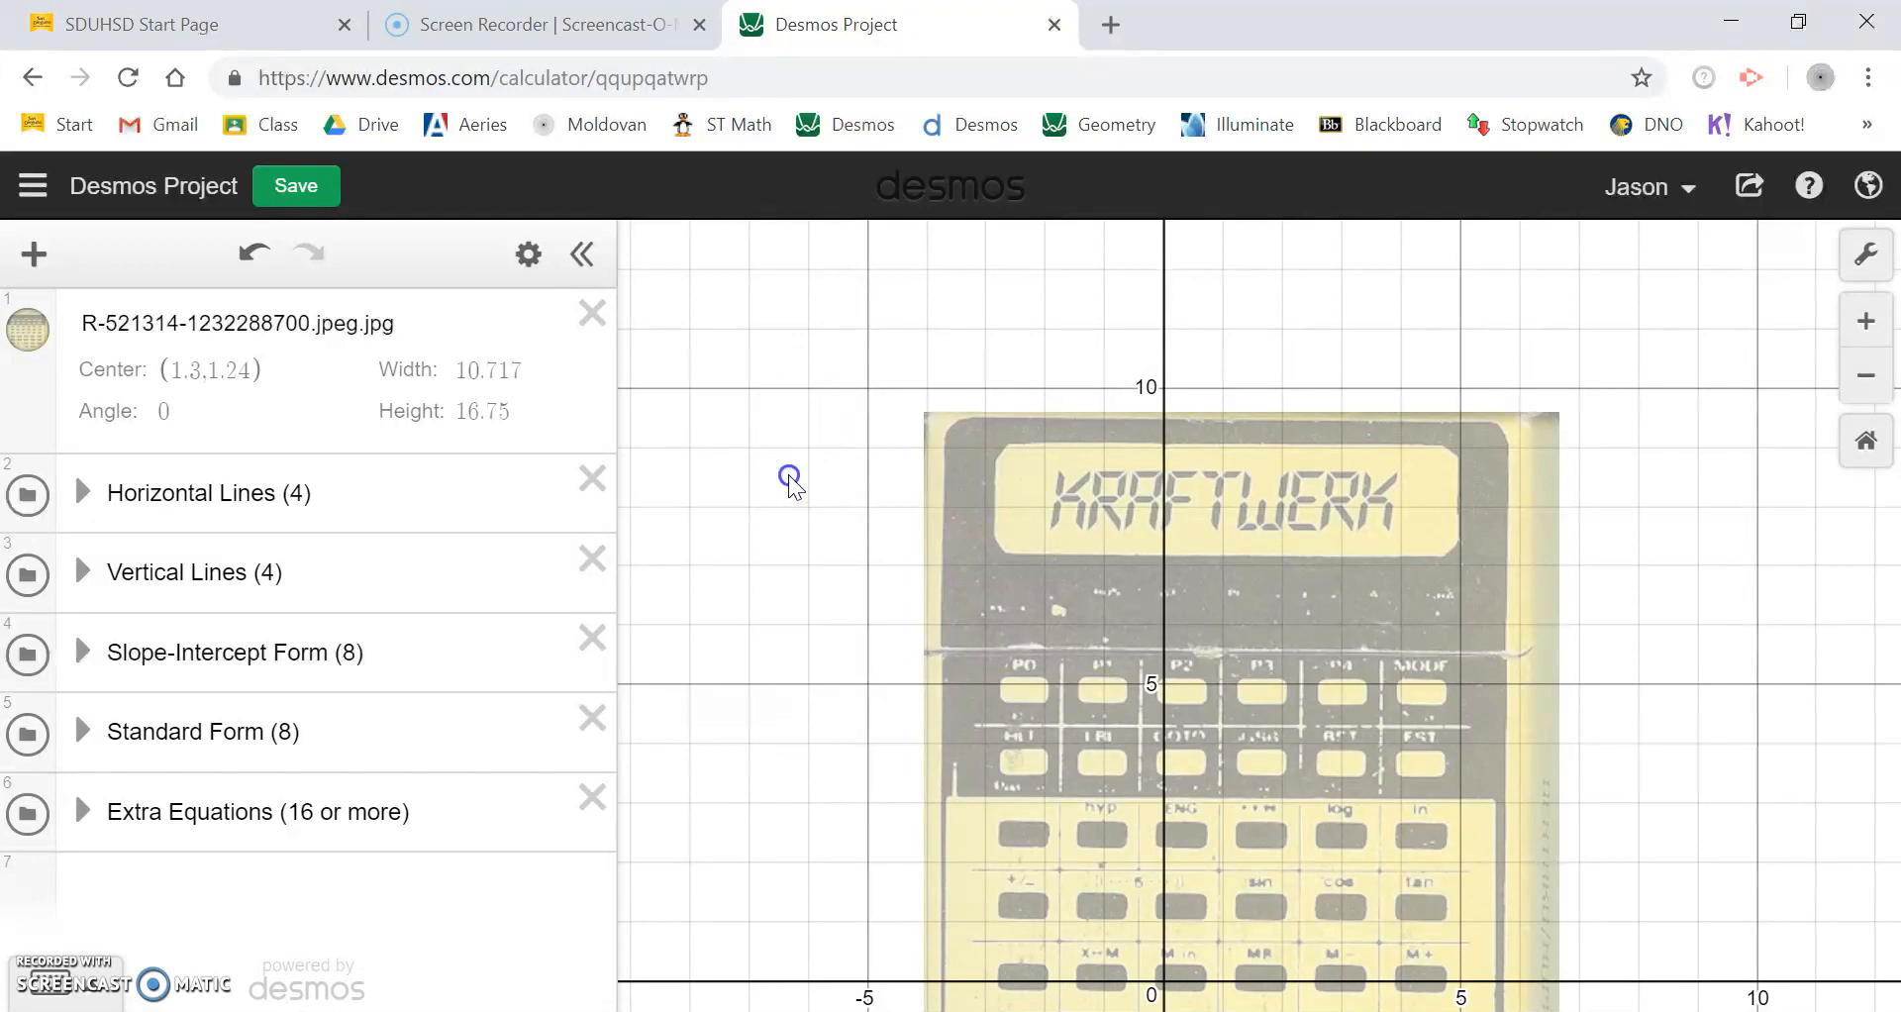
{"action": "left_click_drag", "start_coordinate": [790, 475], "coordinate": [790, 317]}
{"action": "scroll", "coordinate": [790, 314], "scroll_direction": "down", "scroll_amount": 1}
Turn Projector Mode on and back off in the graph settings.
{"action": "left_click", "coordinate": [1866, 253]}
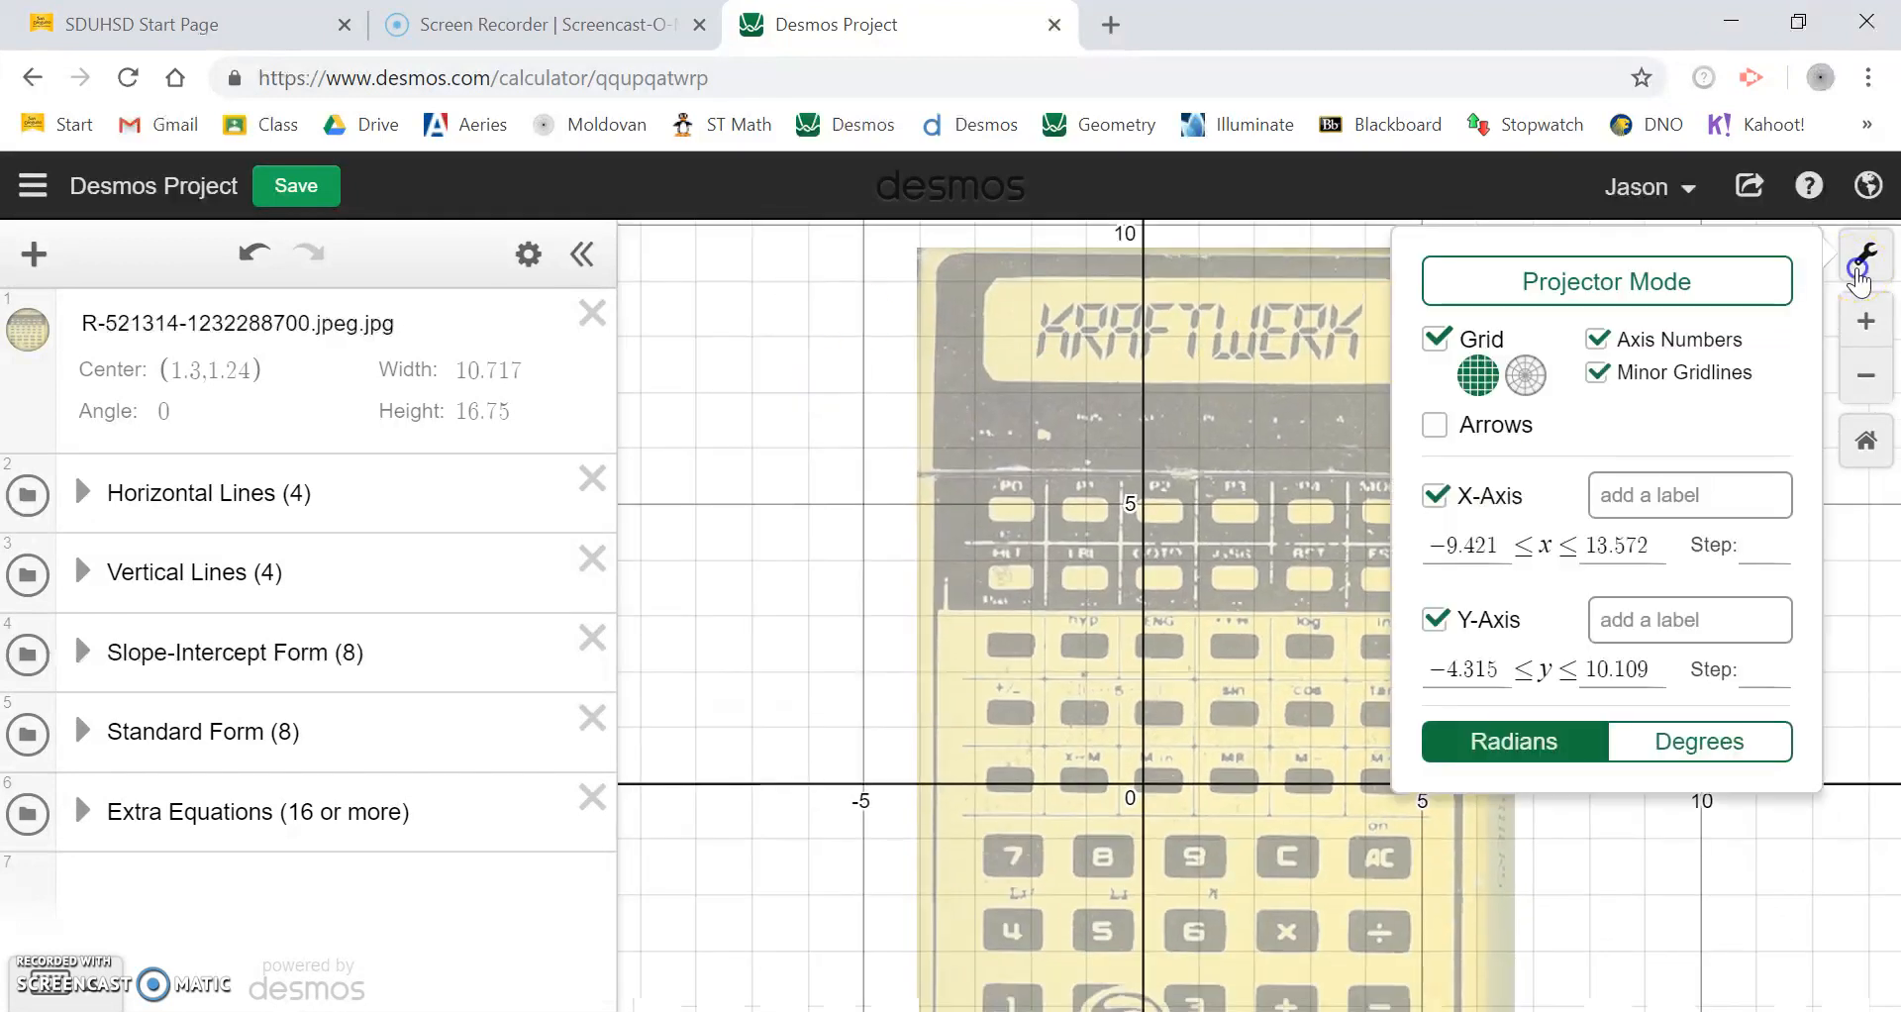
{"action": "left_click", "coordinate": [1616, 288]}
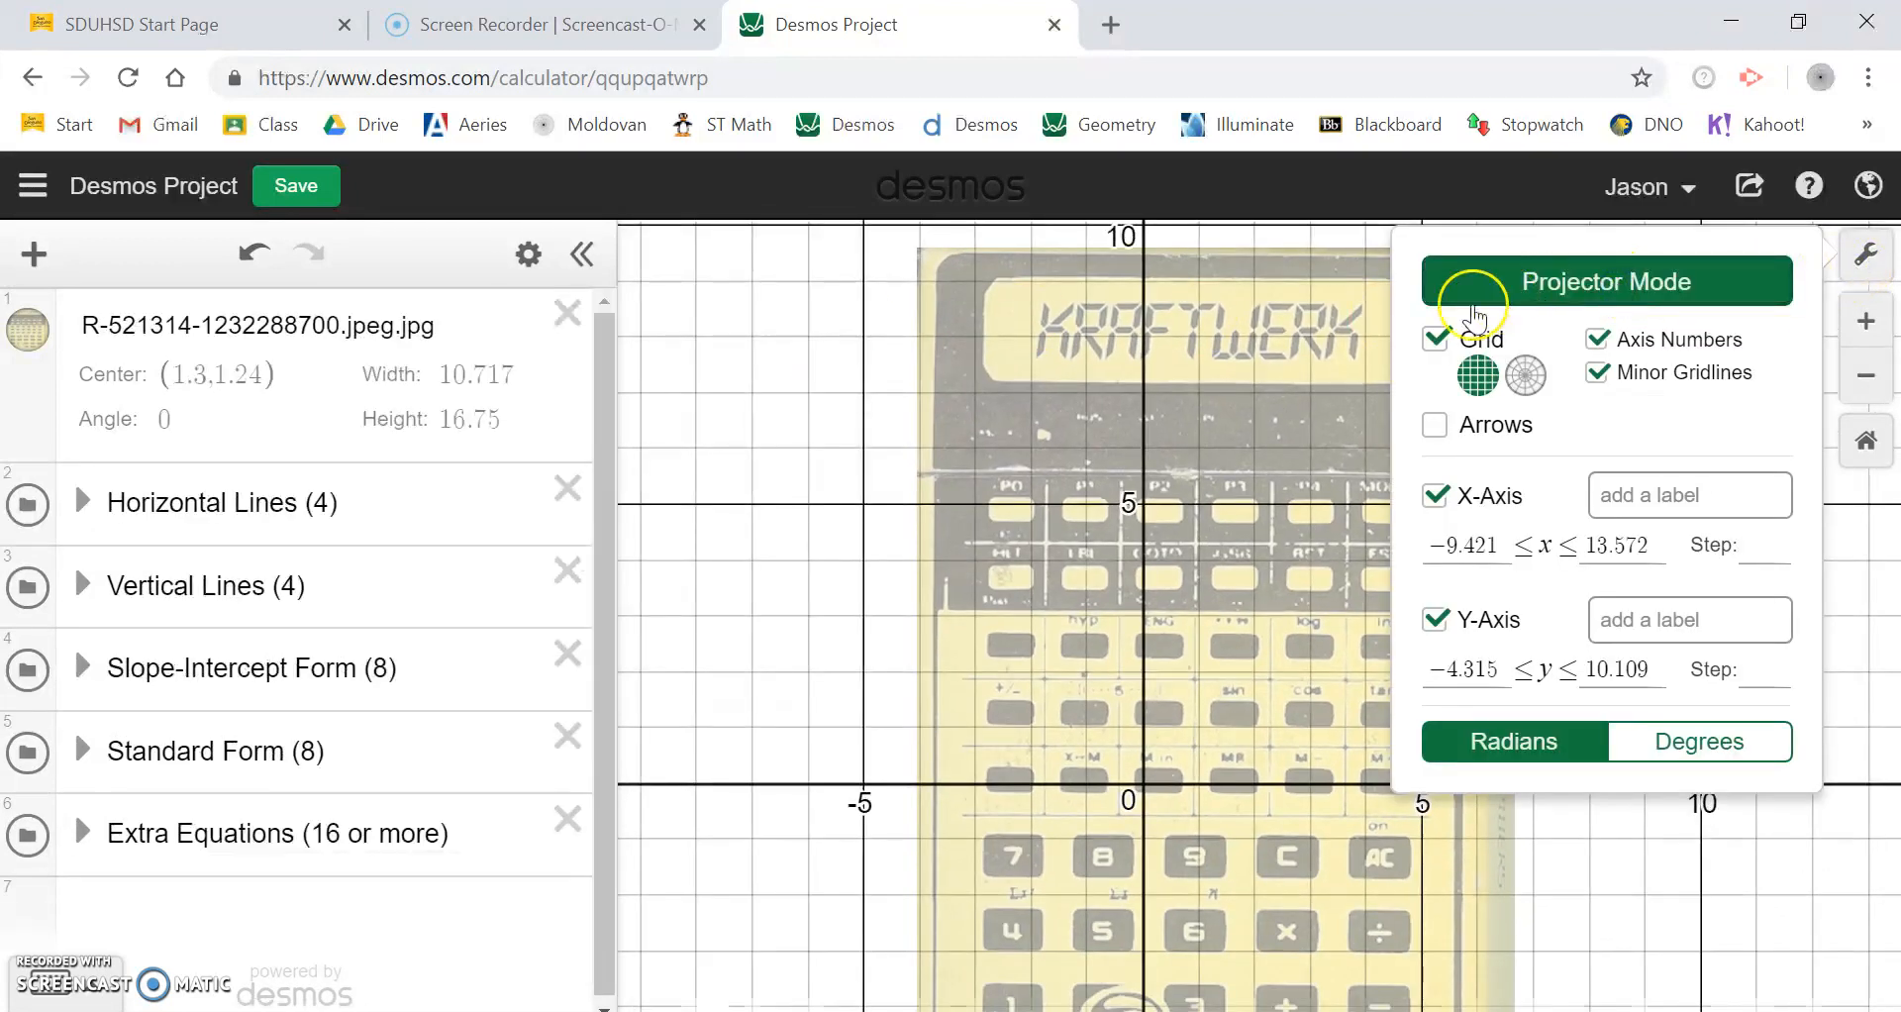
{"action": "left_click", "coordinate": [1612, 297]}
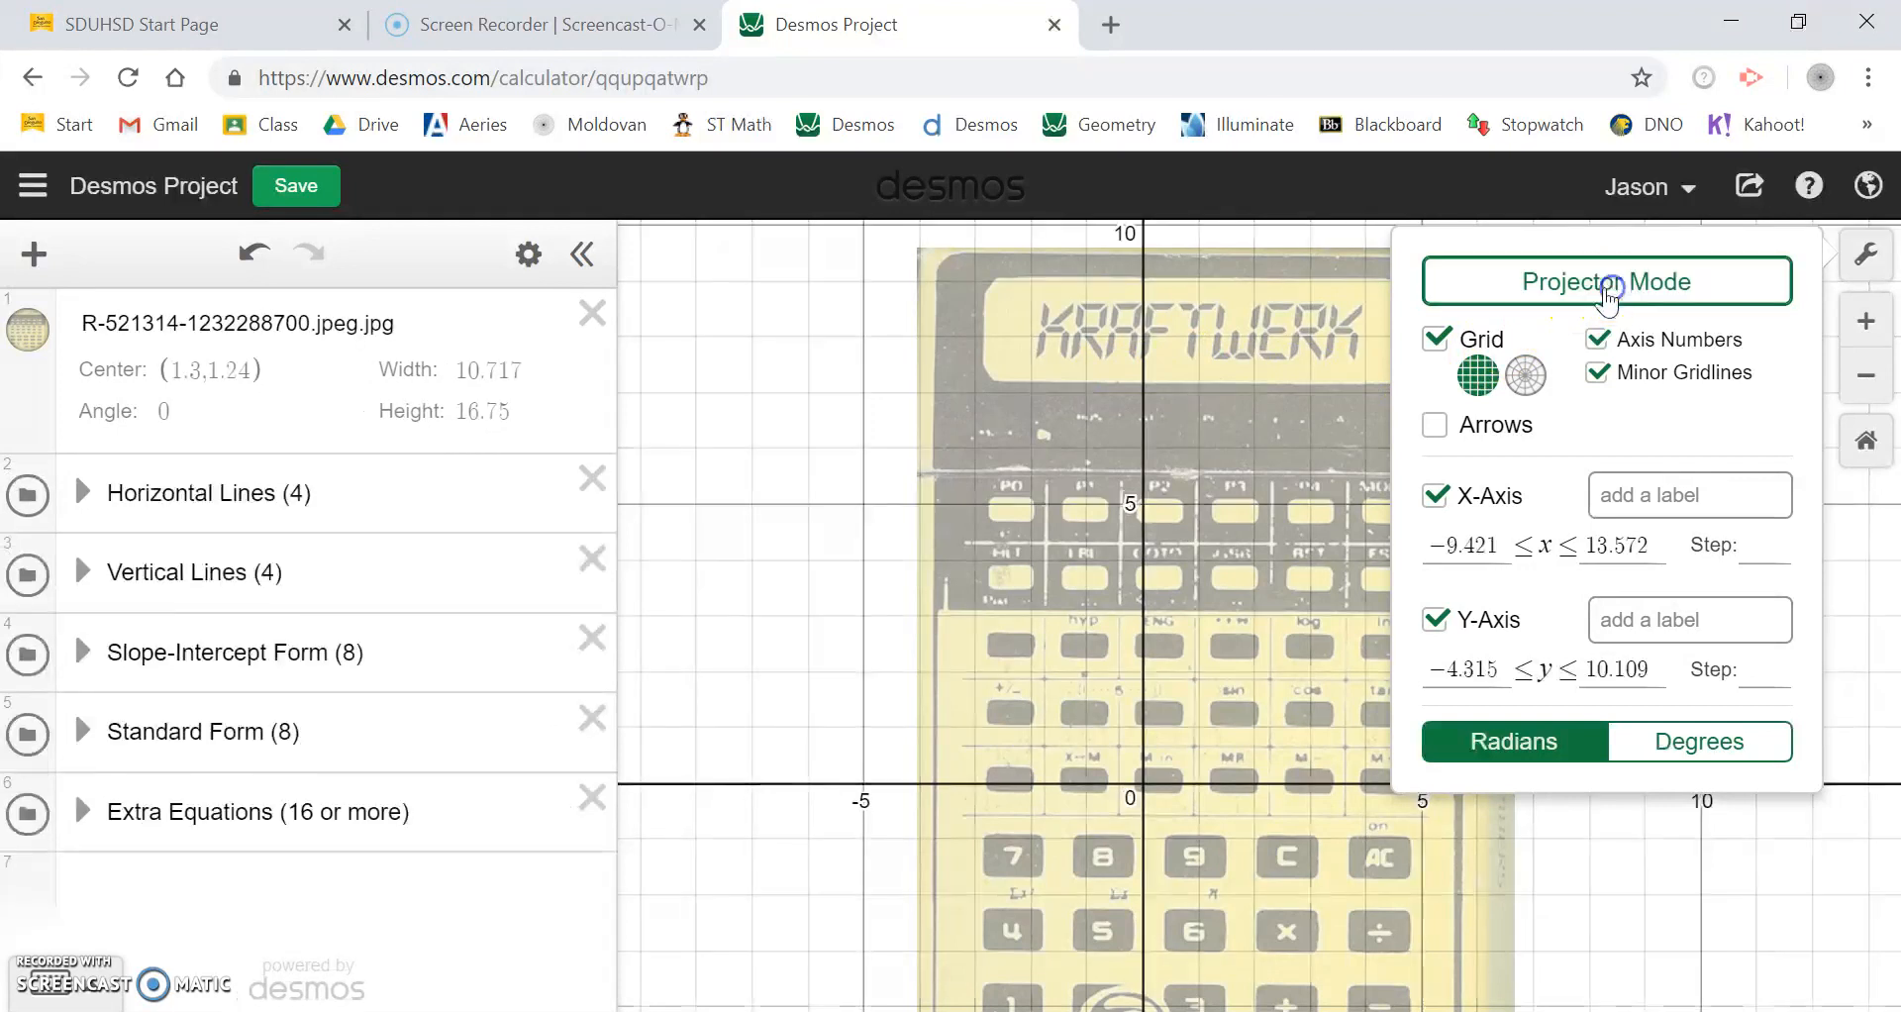
{"action": "left_click", "coordinate": [805, 374]}
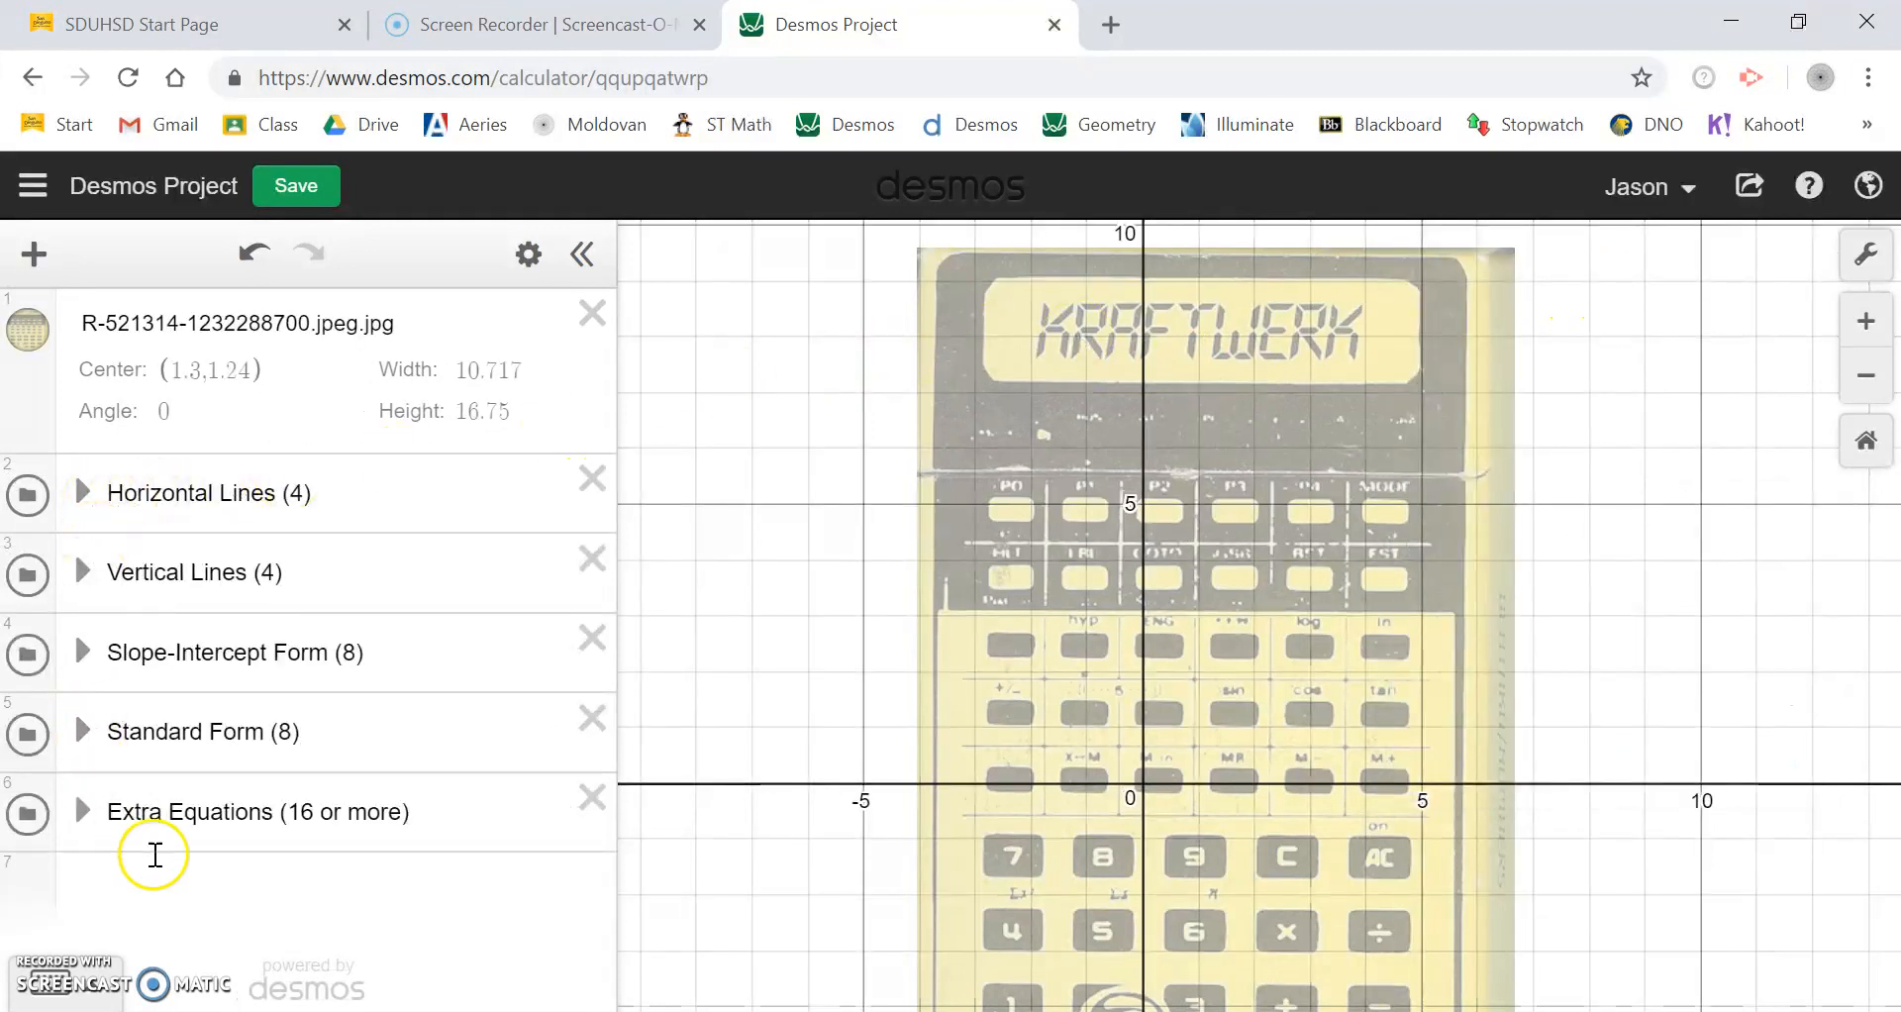
Add the equation y = 10x as a new expression below the Extra Equations folder.
{"action": "left_click", "coordinate": [182, 888]}
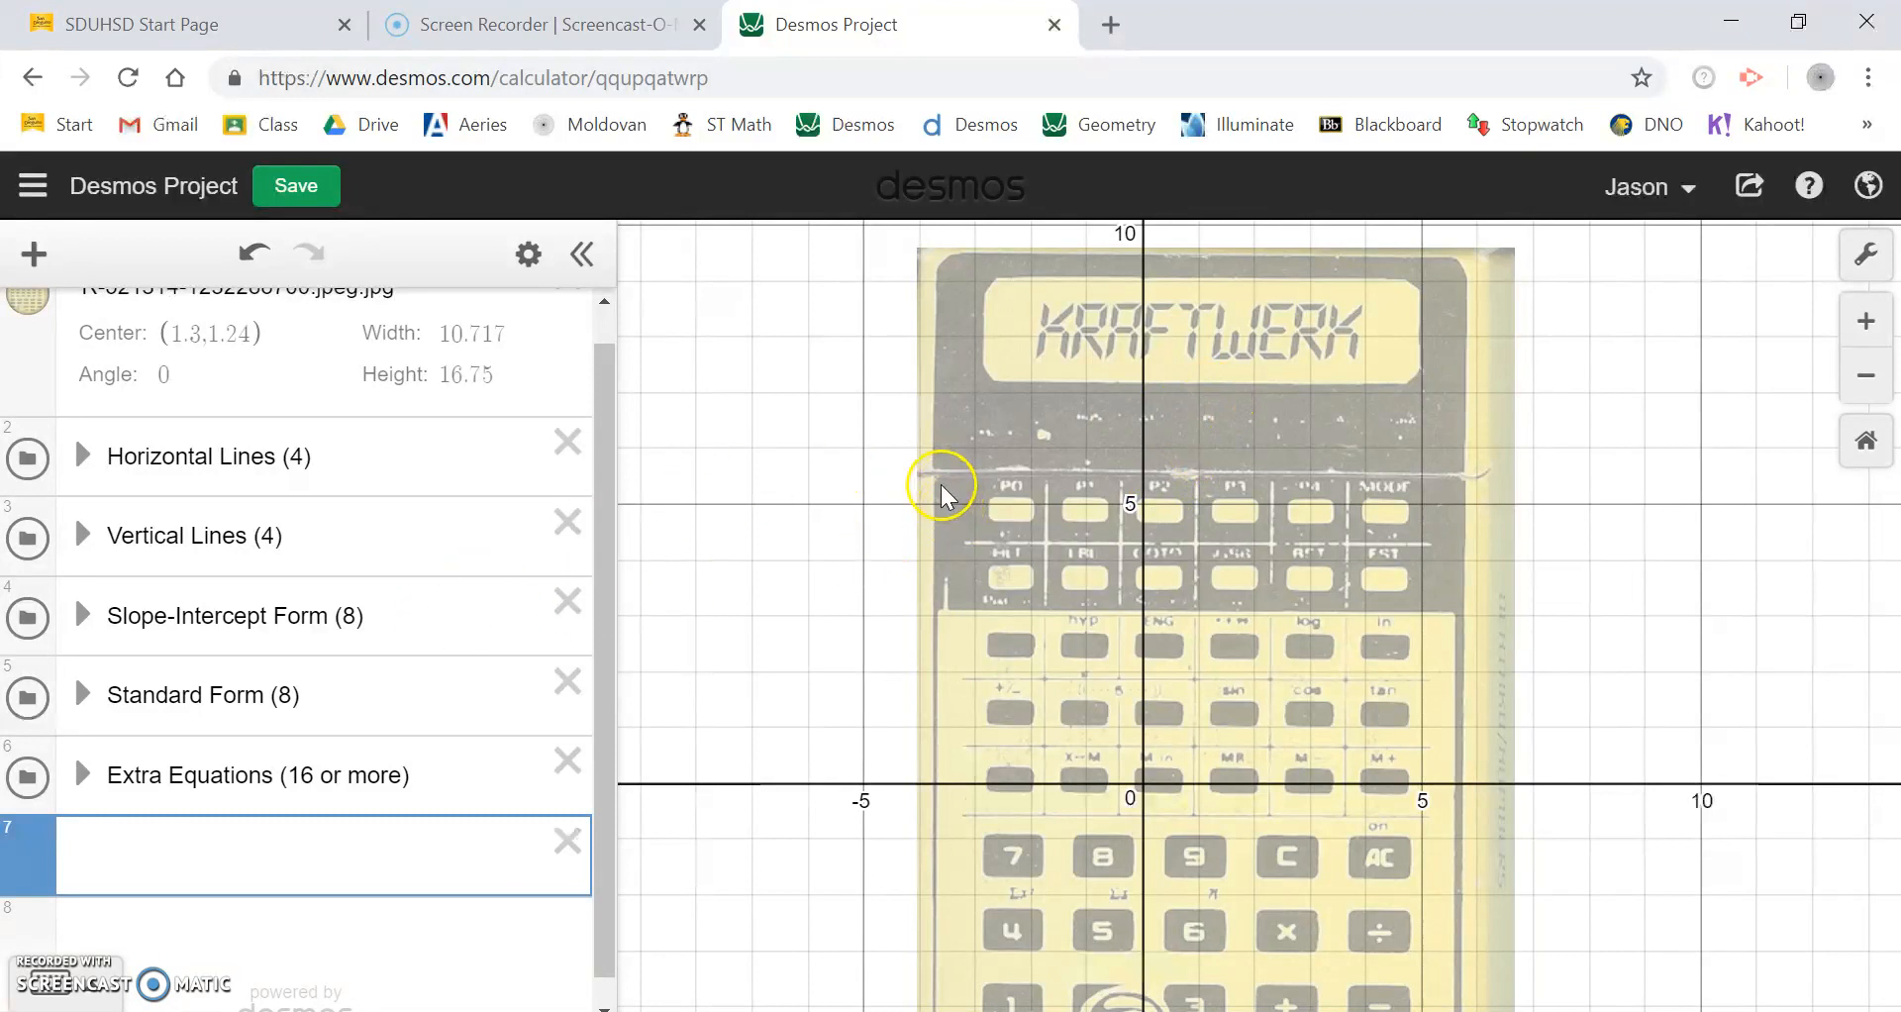
{"action": "scroll", "coordinate": [938, 460], "scroll_direction": "up", "scroll_amount": 5}
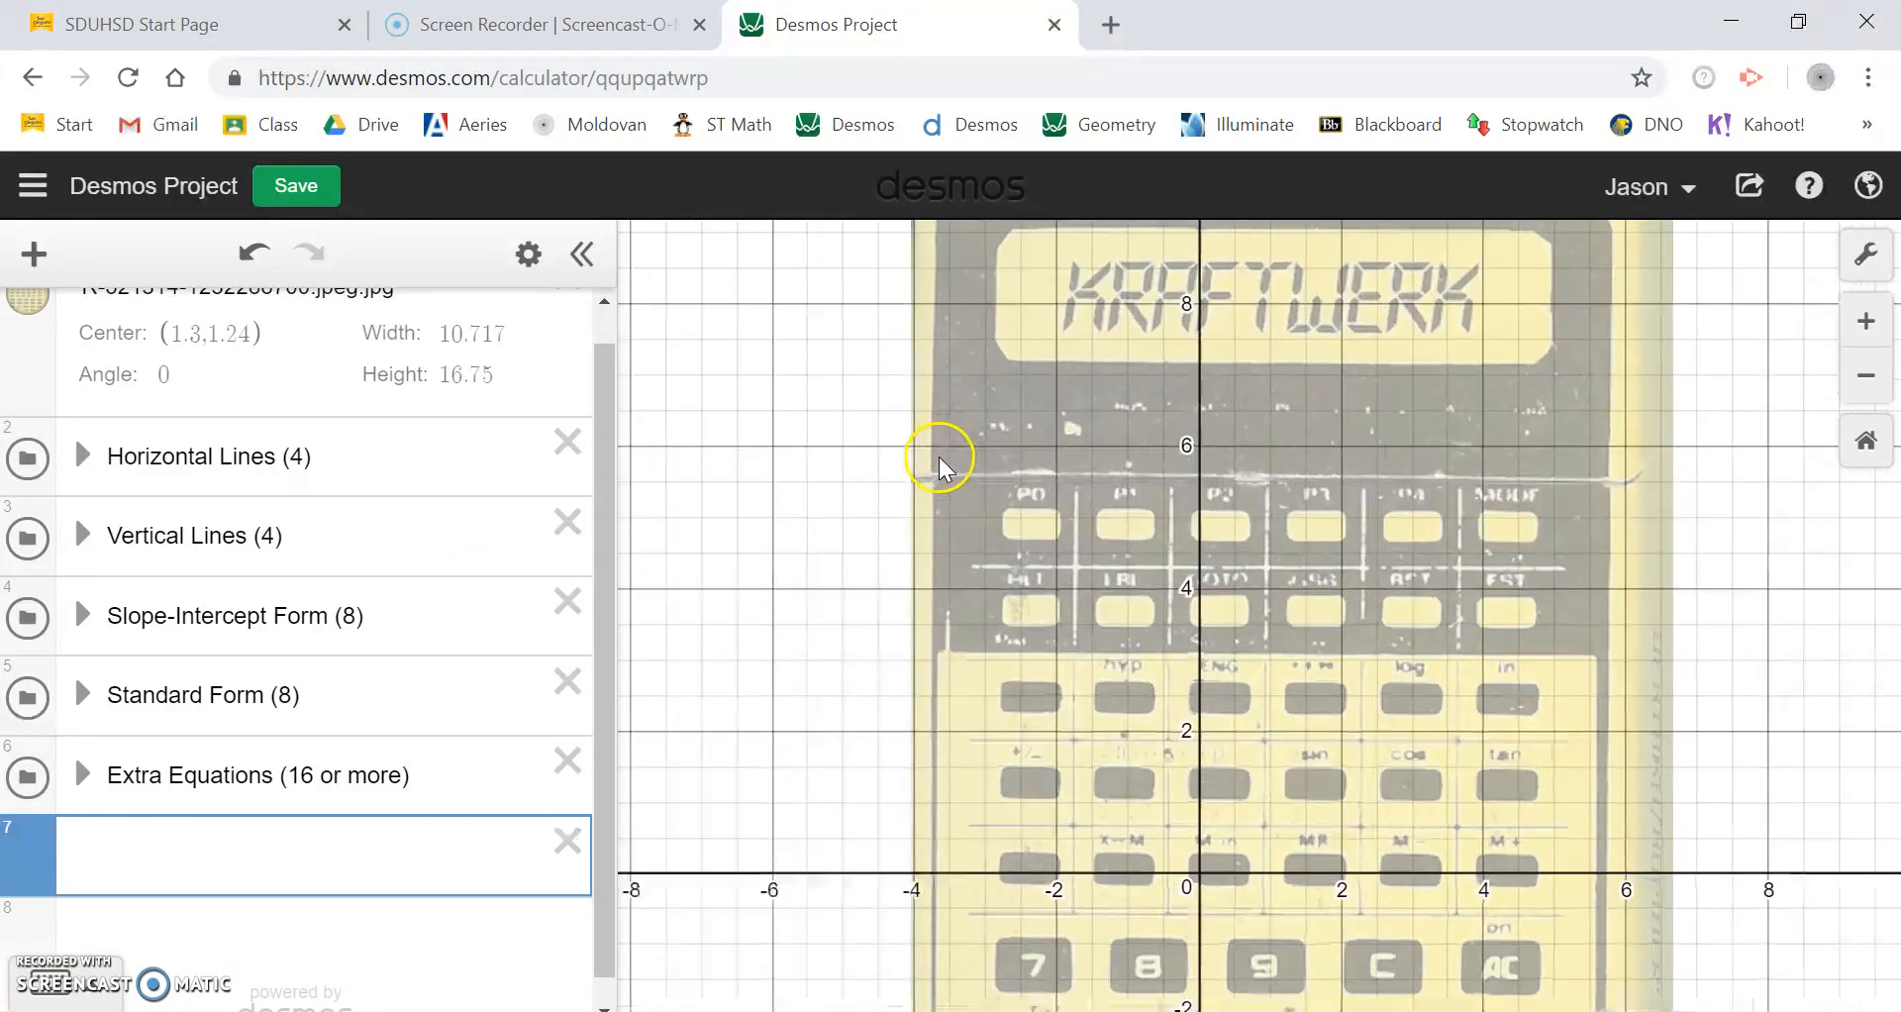
{"action": "scroll", "coordinate": [1268, 465], "scroll_direction": "up", "scroll_amount": 2}
{"action": "scroll", "coordinate": [1188, 496], "scroll_direction": "up", "scroll_amount": 2}
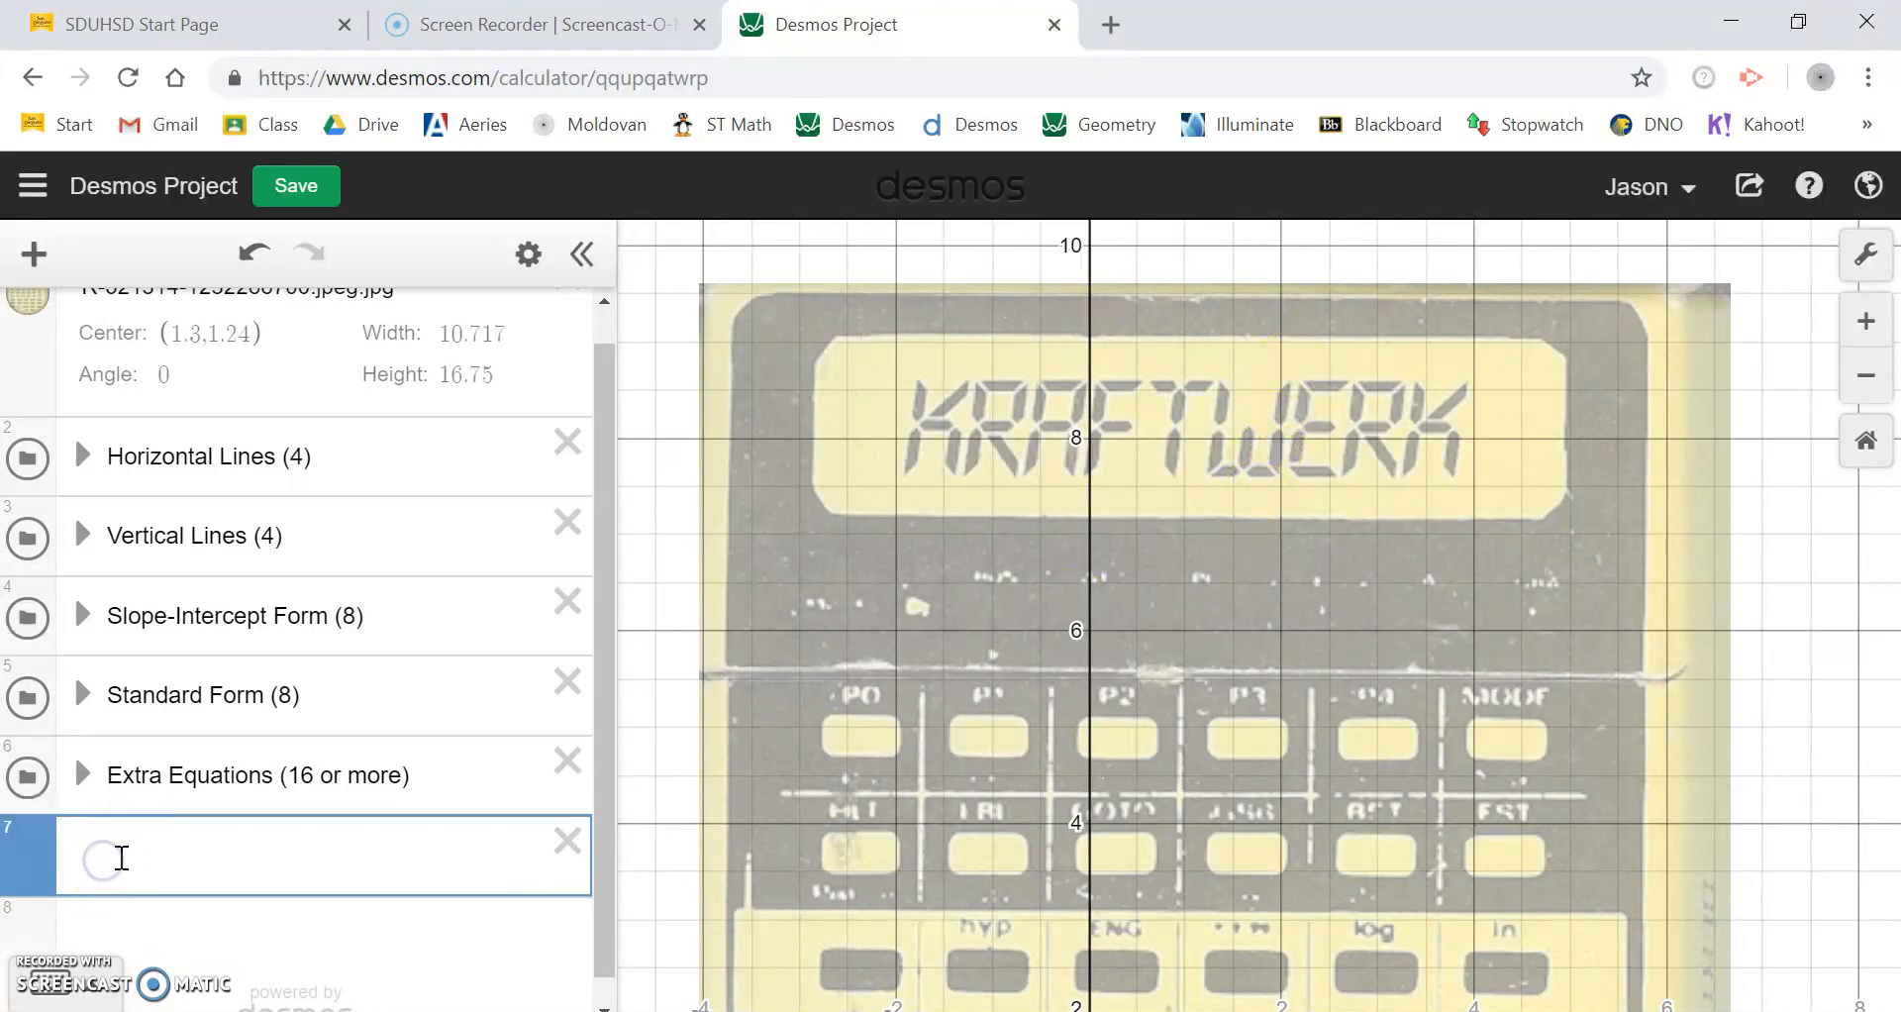
{"action": "type", "text": "y="}
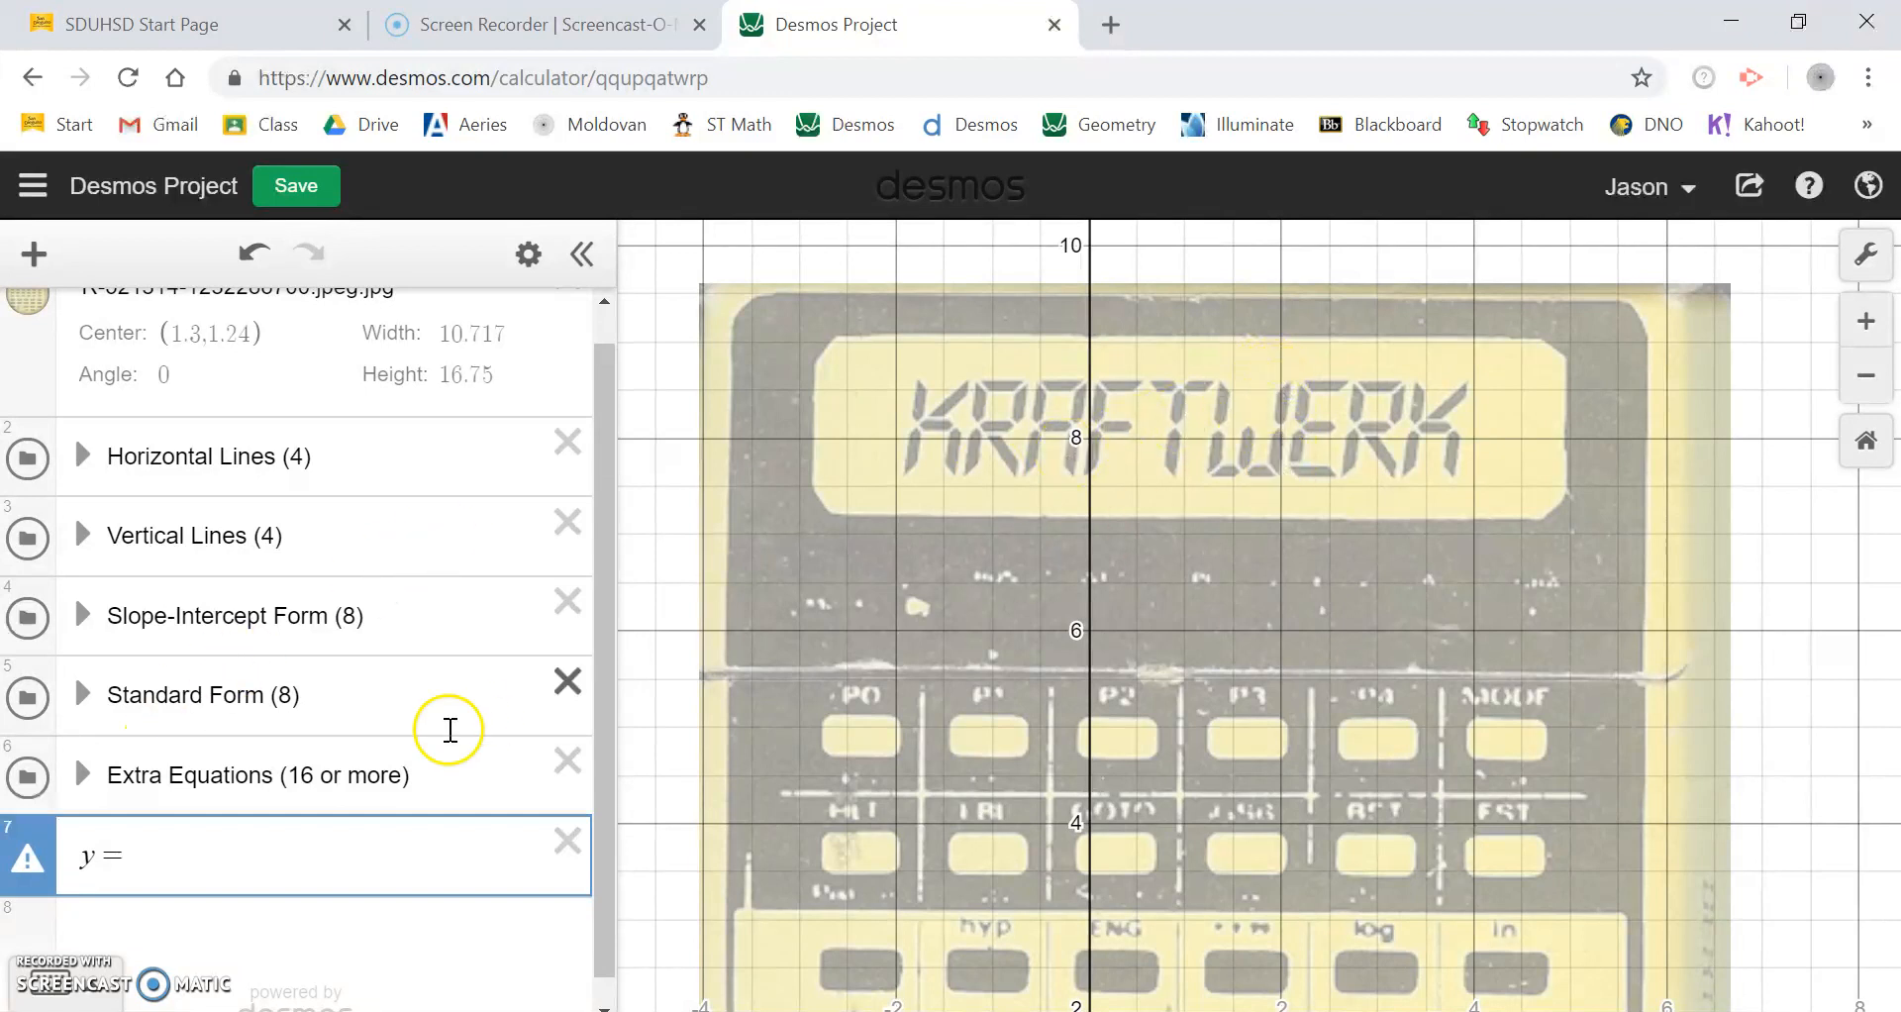
{"action": "type", "text": "10x"}
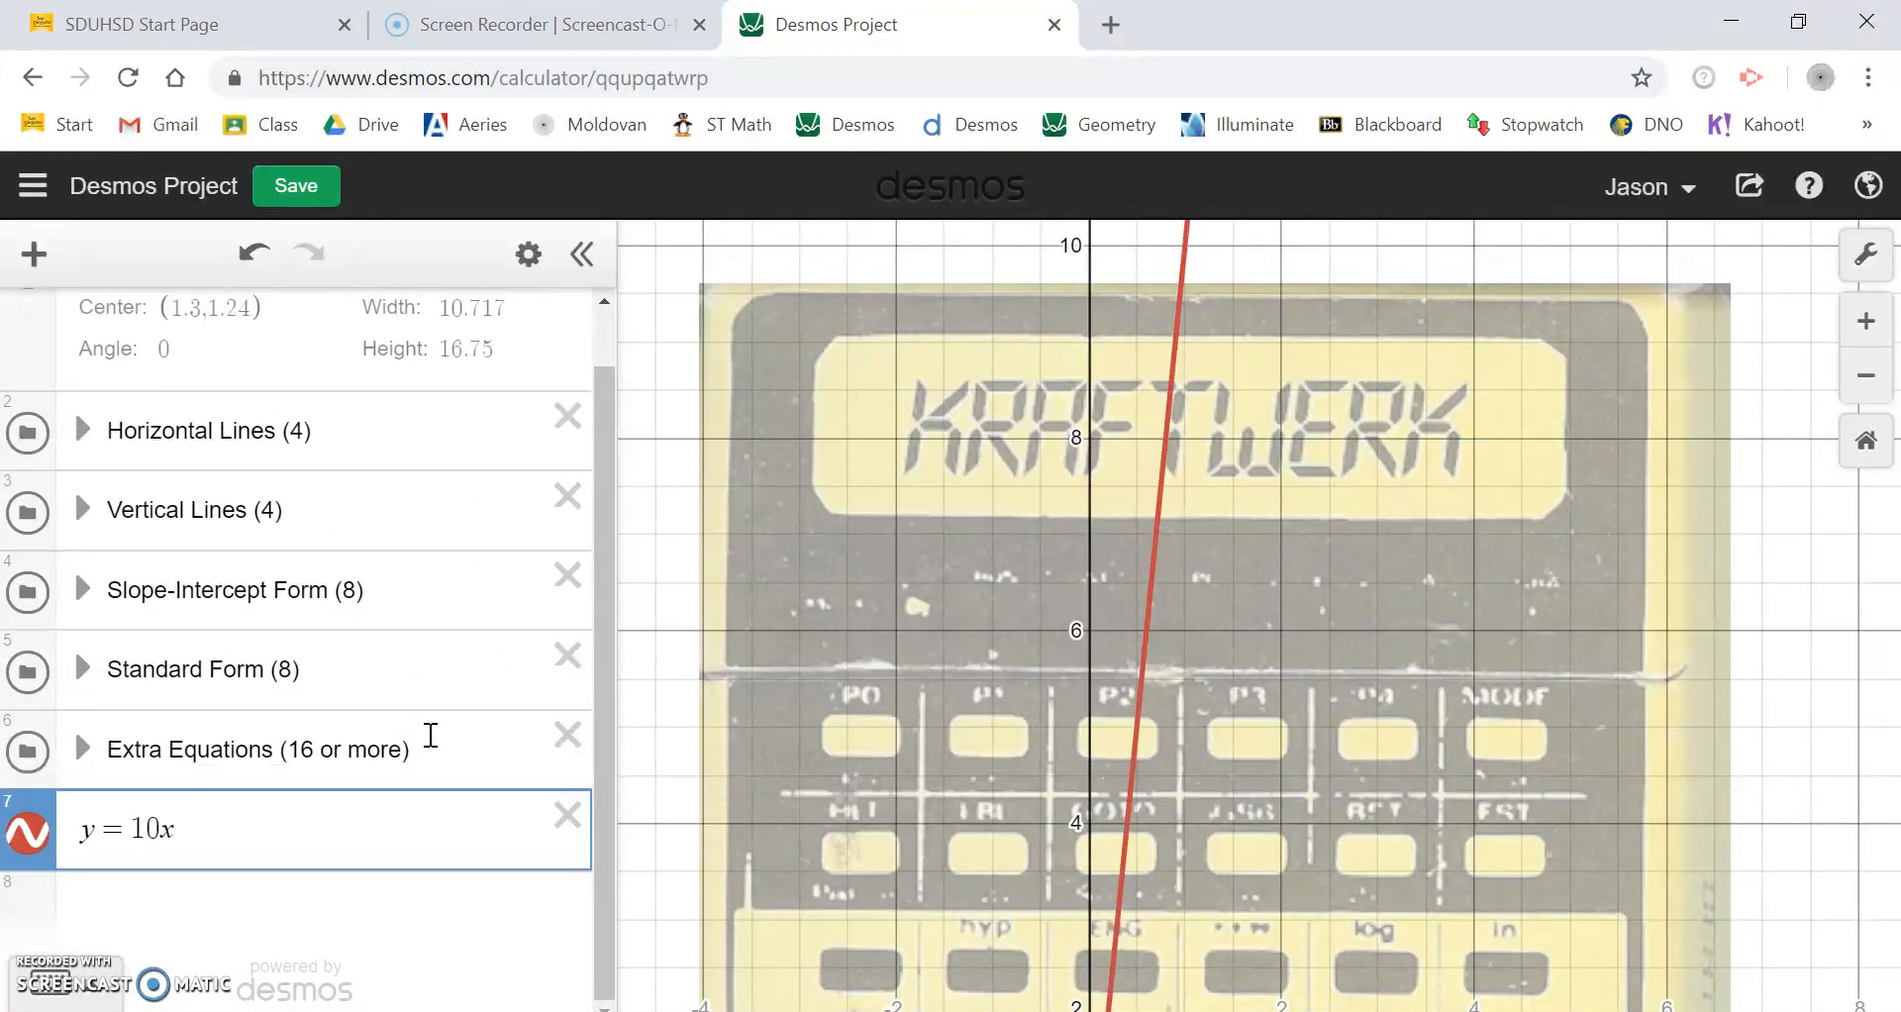
Extend the equation to y = 10x − 5.4 to align the line with the left stroke of the letter W.
{"action": "left_click", "coordinate": [996, 402]}
{"action": "left_click", "coordinate": [413, 798]}
{"action": "type", "text": "- 5"}
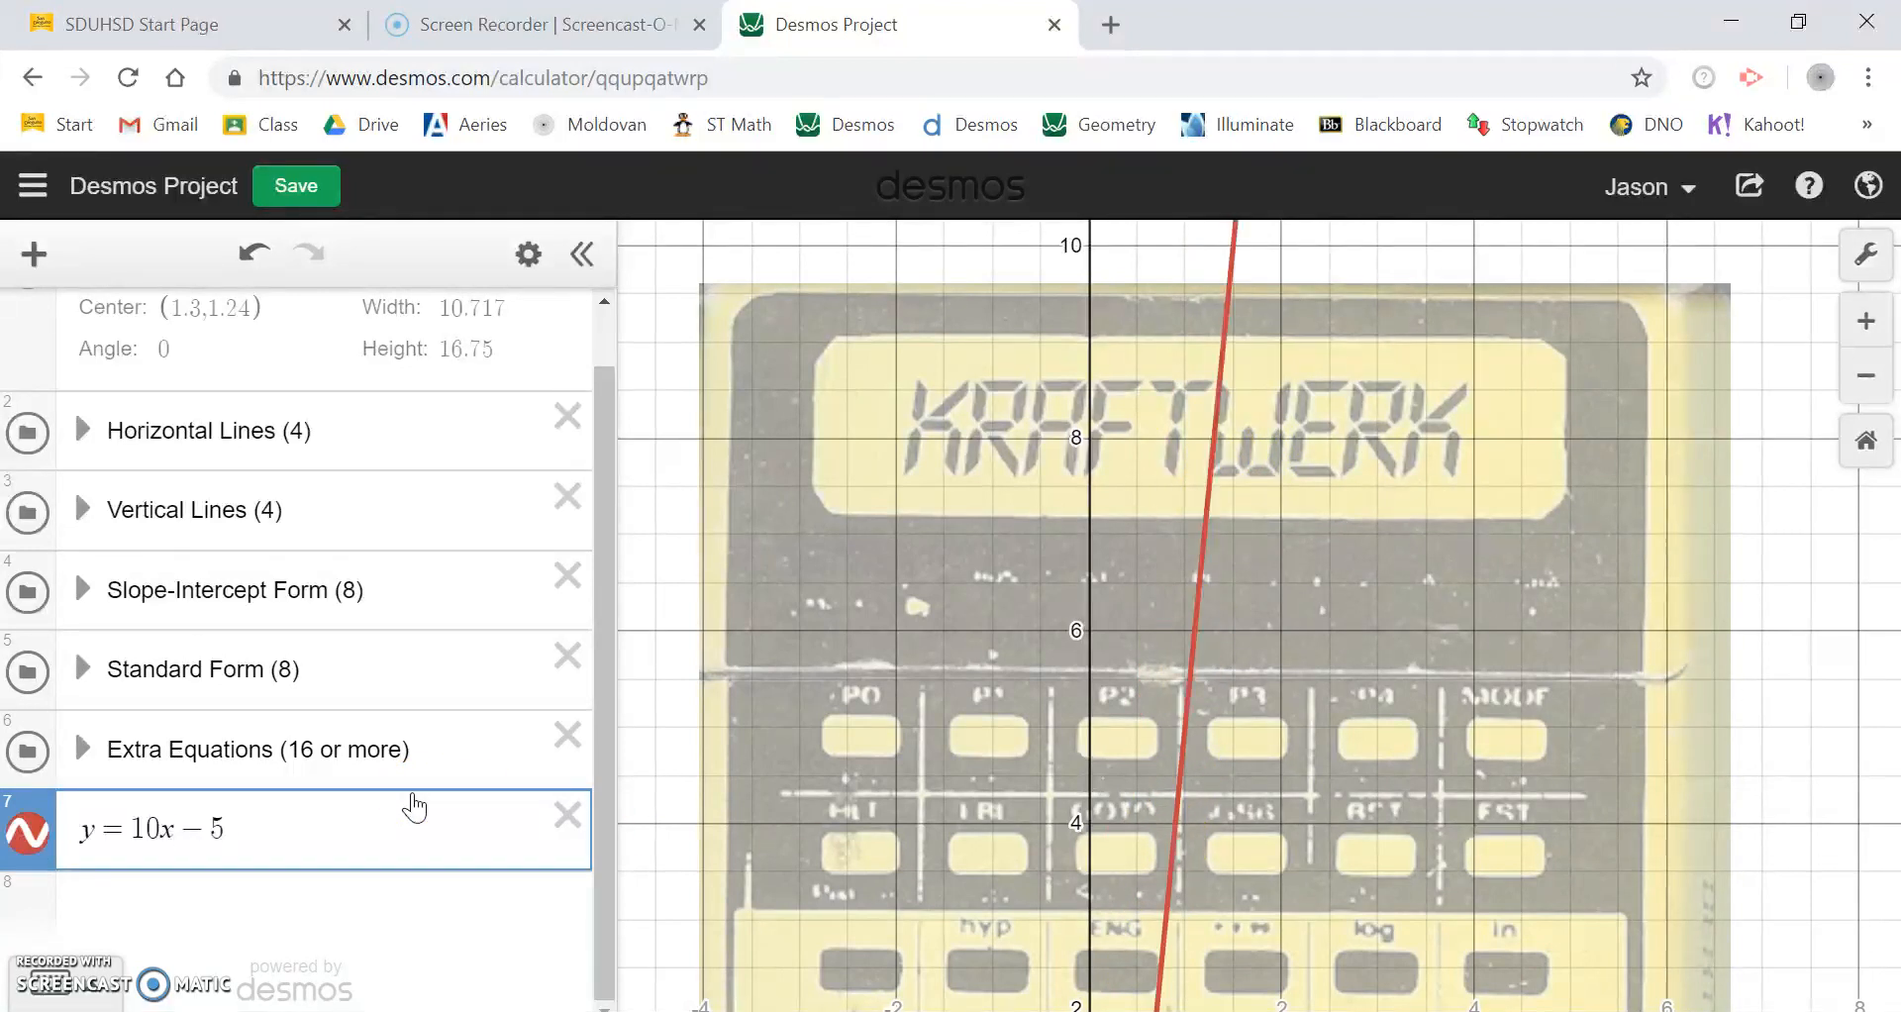
{"action": "type", "text": ".1"}
{"action": "key", "text": "BackSpace"}
{"action": "type", "text": "2"}
{"action": "key", "text": "BackSpace"}
{"action": "type", "text": "3"}
{"action": "key", "text": "BackSpace"}
{"action": "type", "text": "4"}
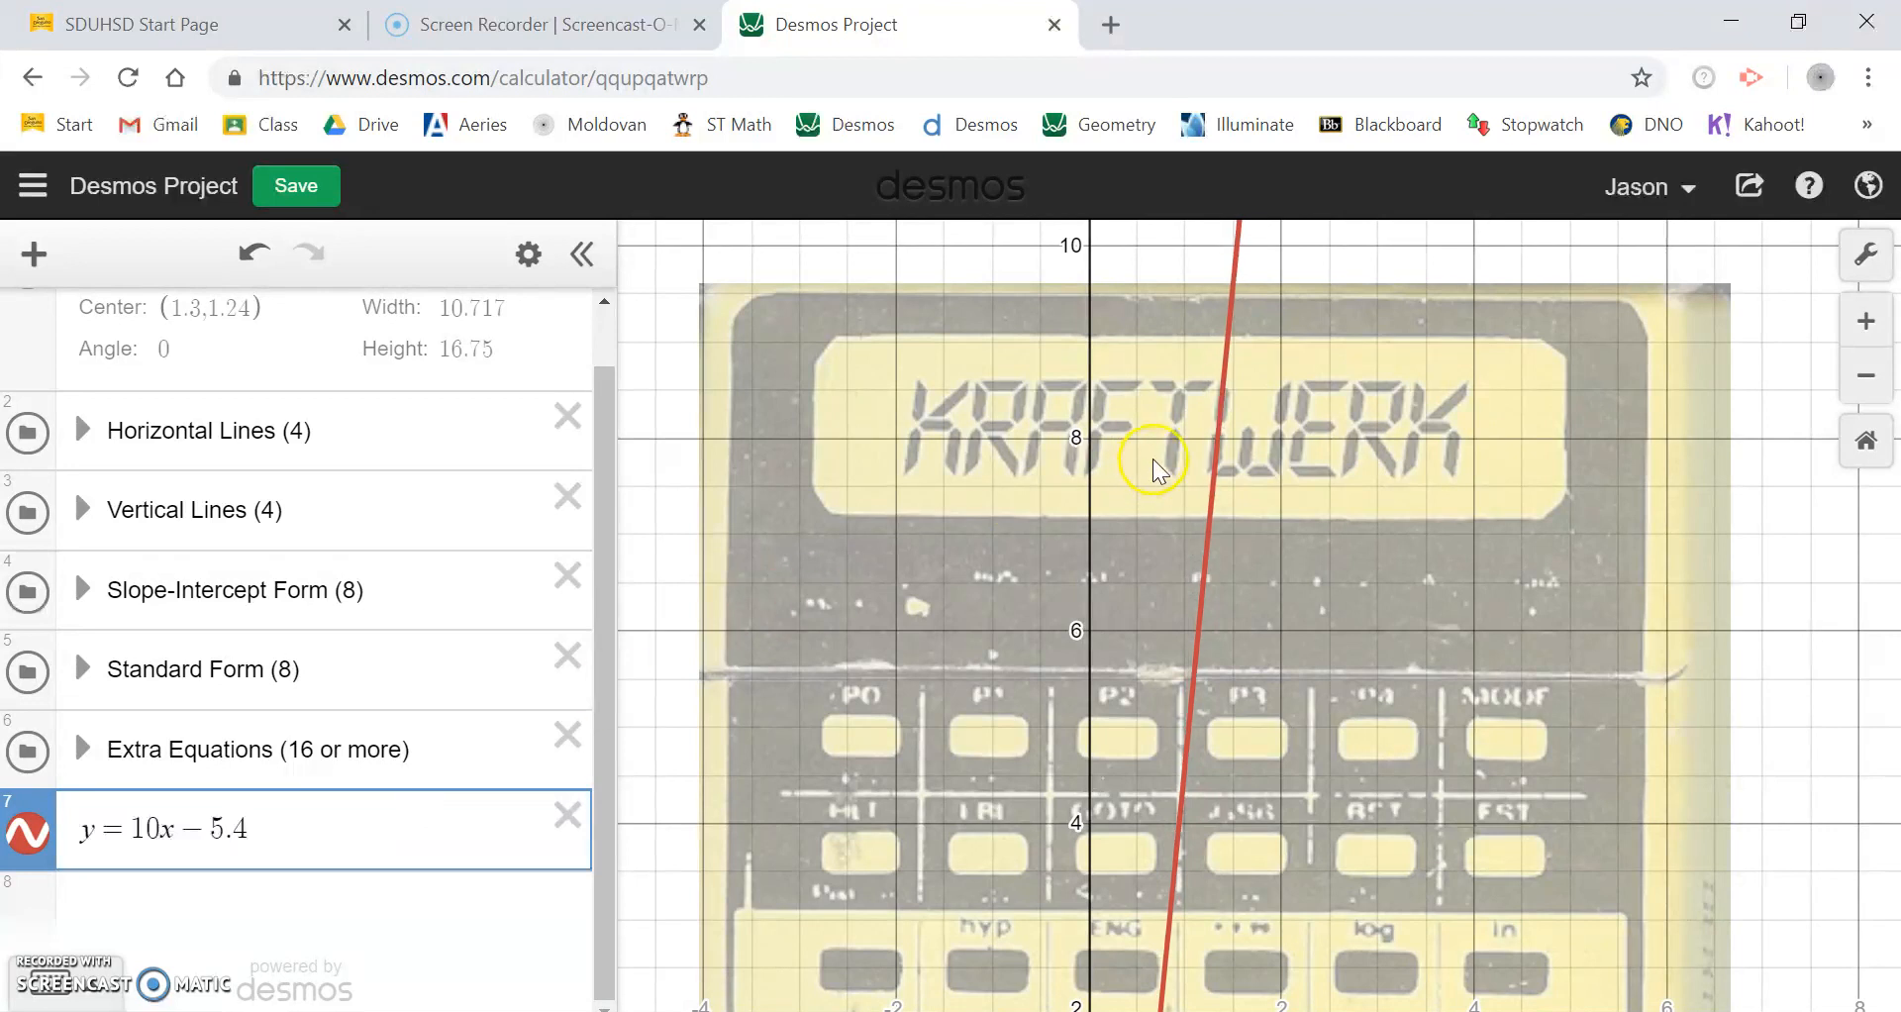
Restrict the line to 1.305 < x < 1.4, based on its points at the bottom and top of the W.
{"action": "scroll", "coordinate": [1168, 455], "scroll_direction": "up", "scroll_amount": 3}
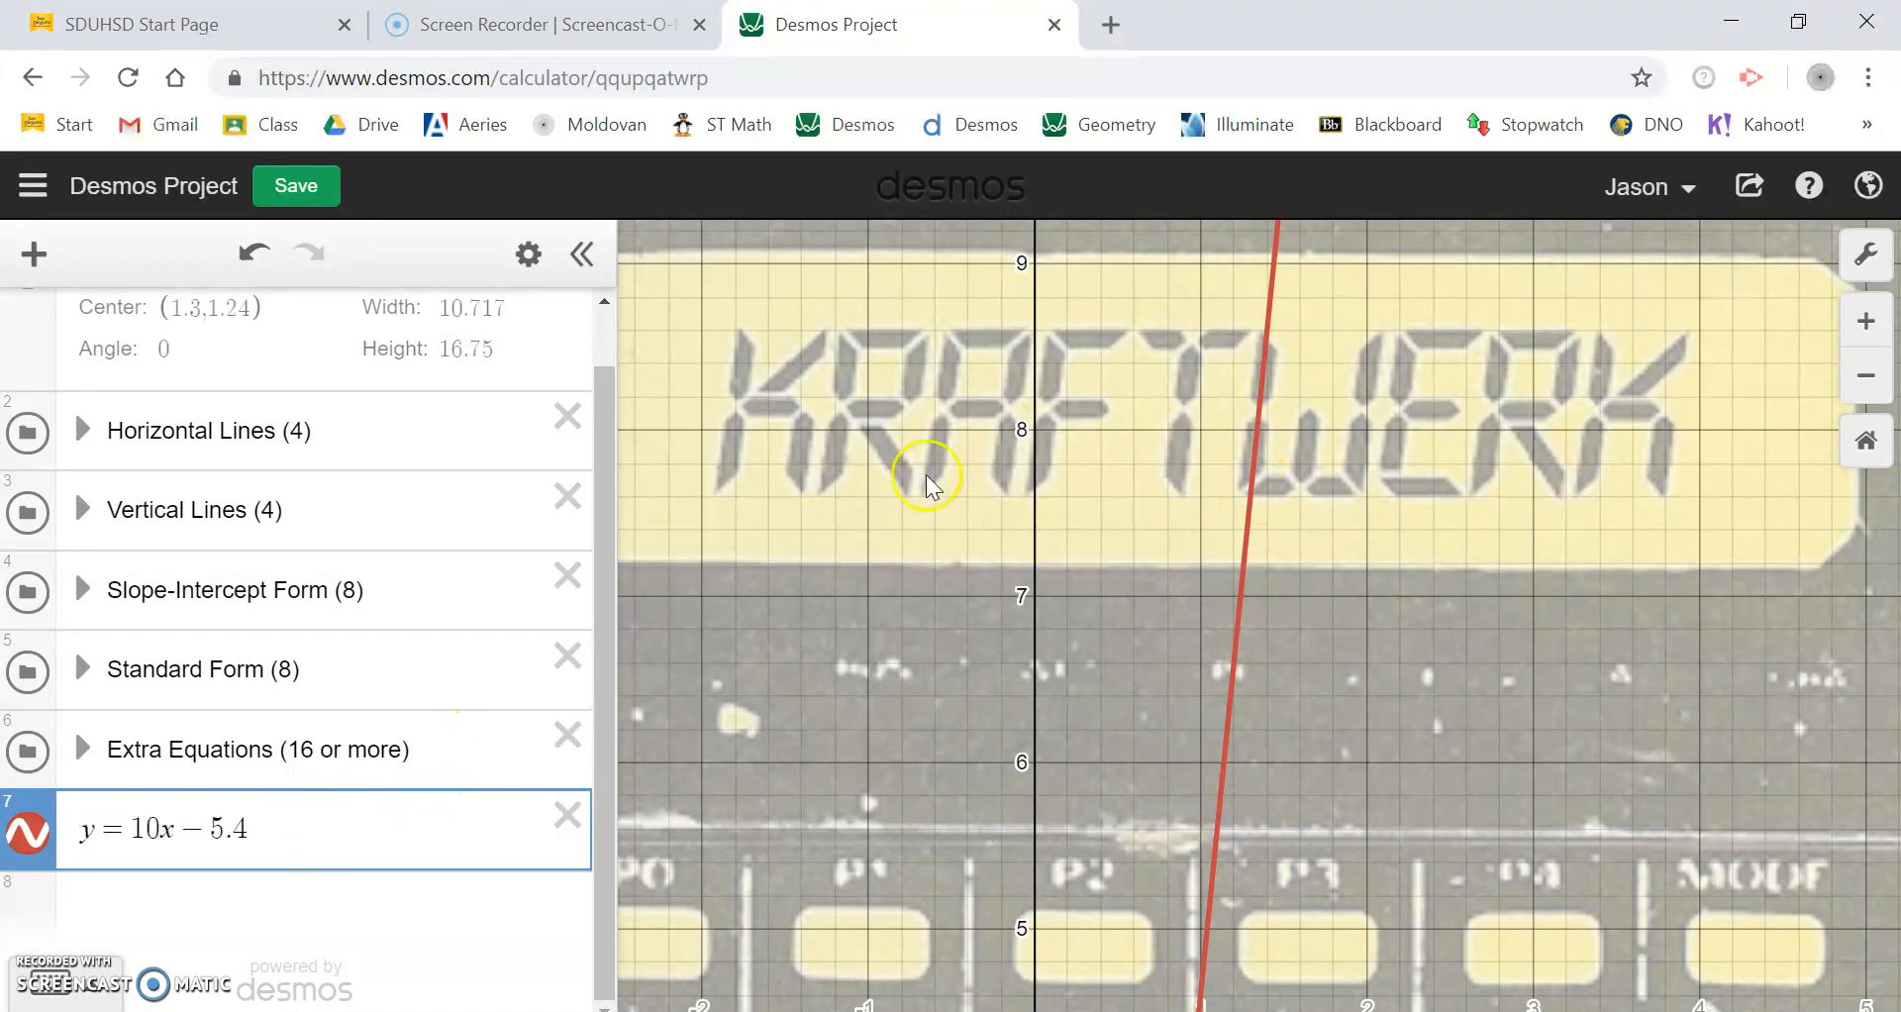
{"action": "left_click", "coordinate": [1250, 490]}
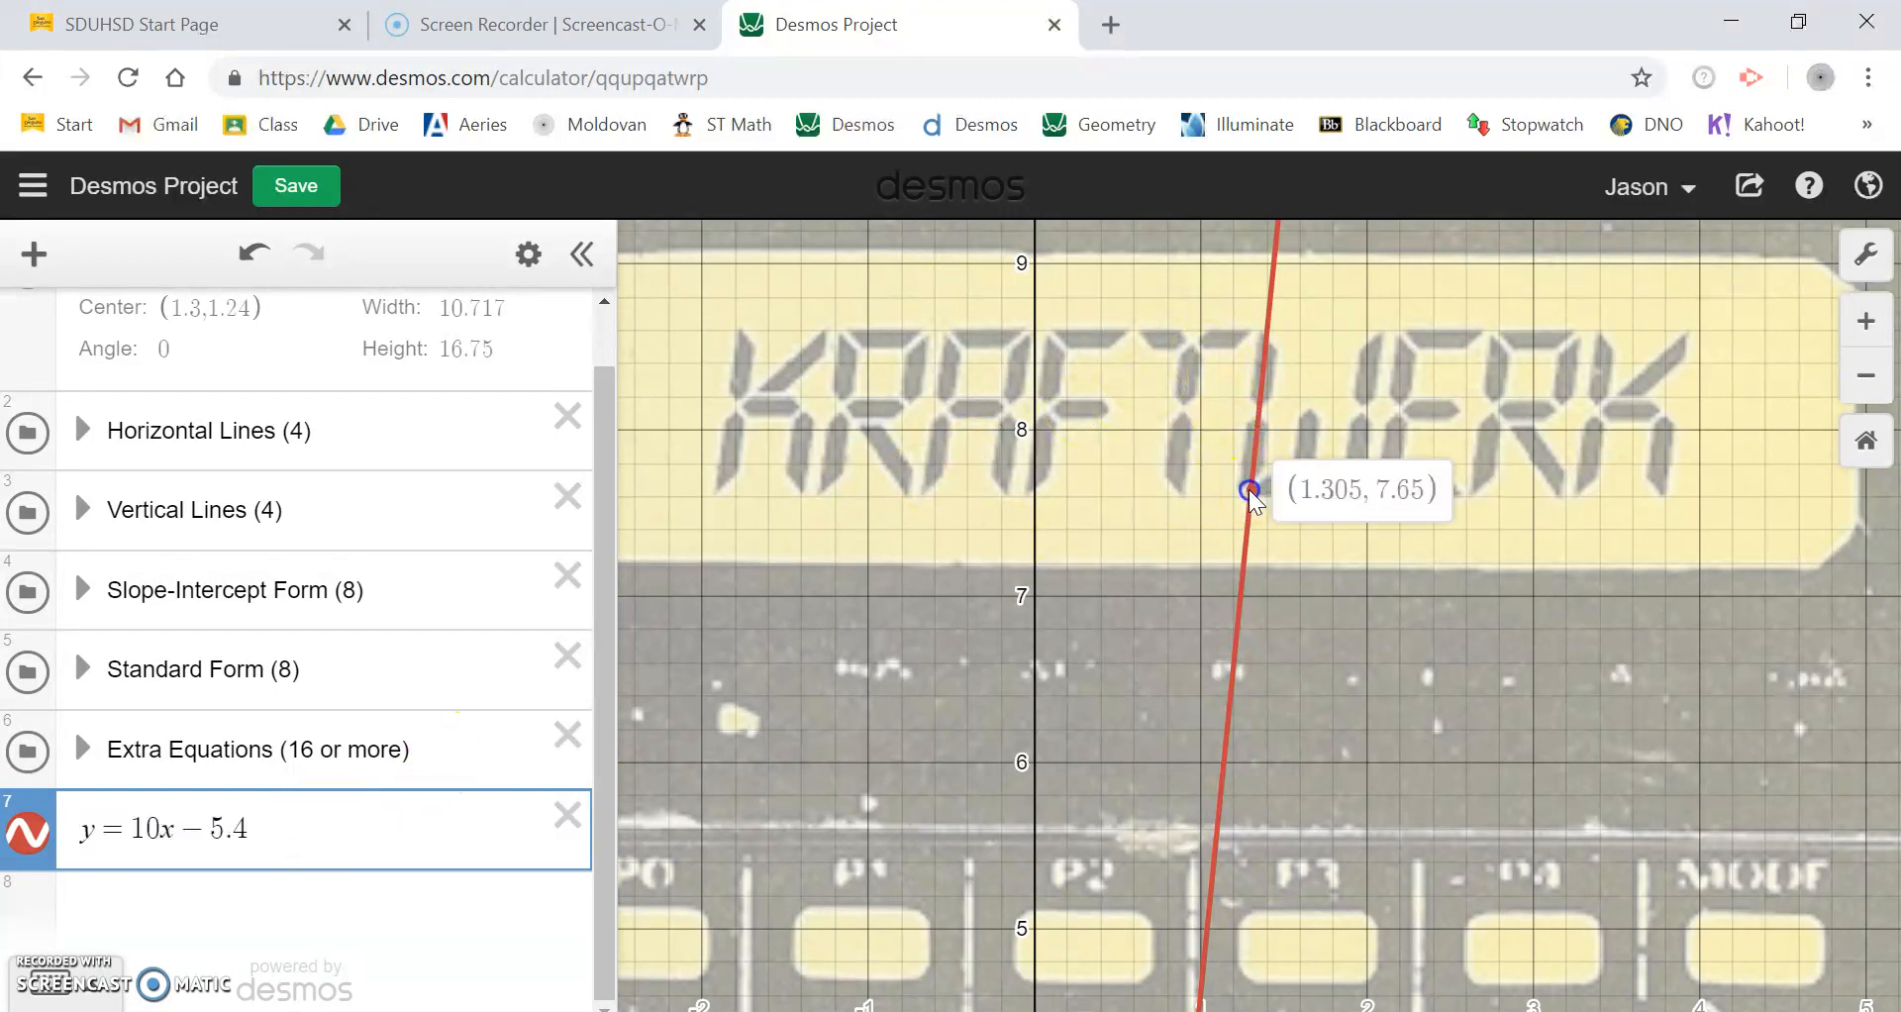
{"action": "left_click", "coordinate": [1251, 490]}
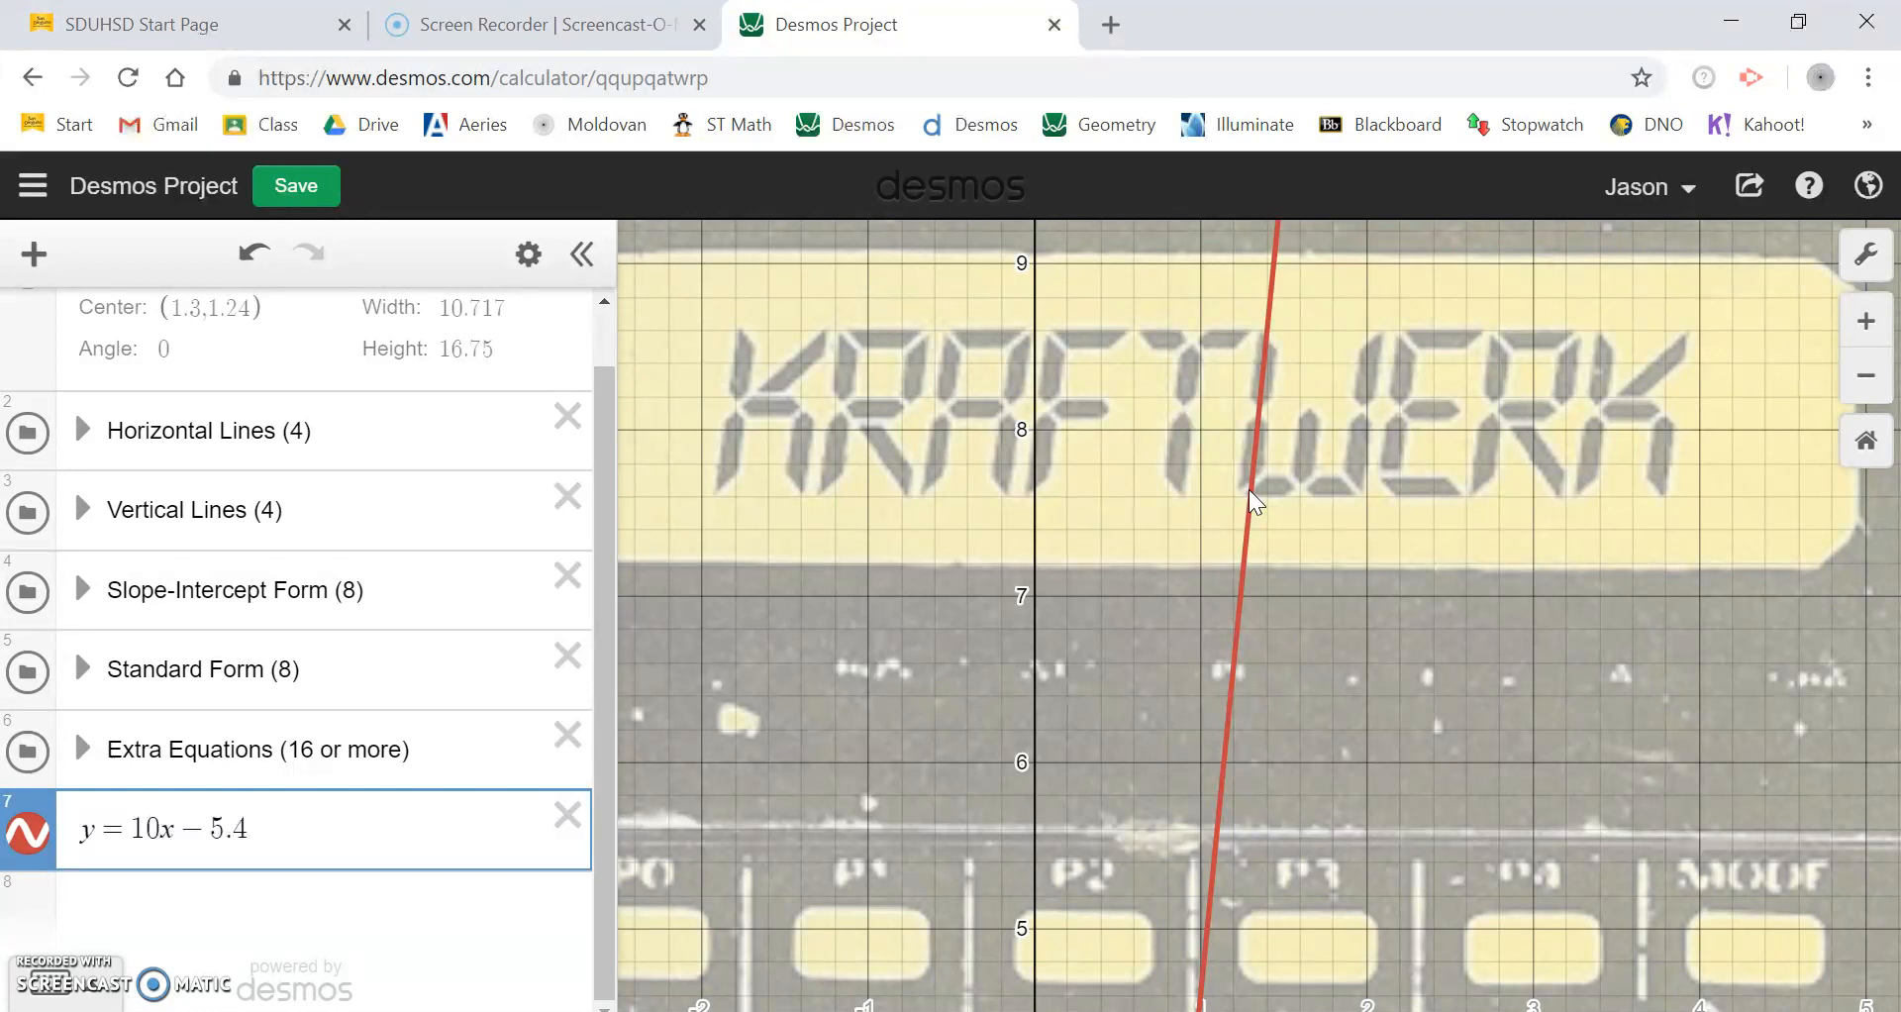
{"action": "left_click", "coordinate": [1251, 490]}
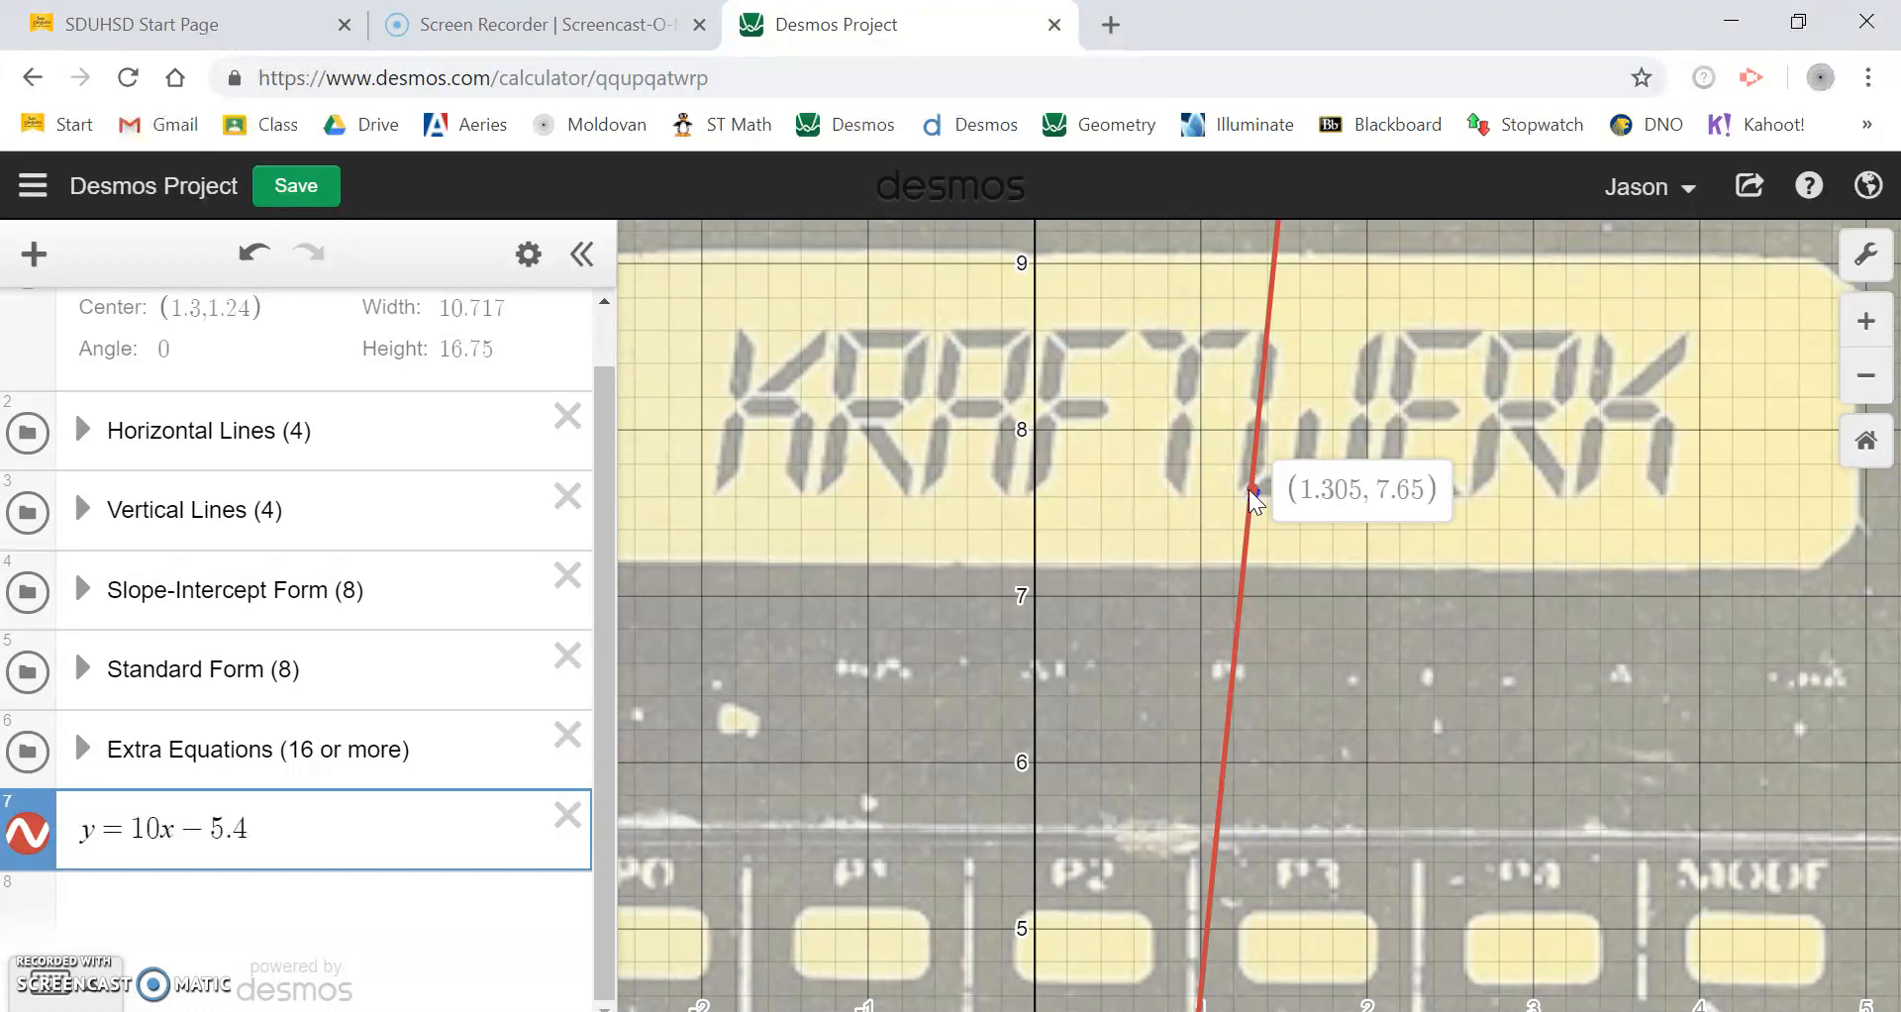
{"action": "left_click", "coordinate": [1251, 491]}
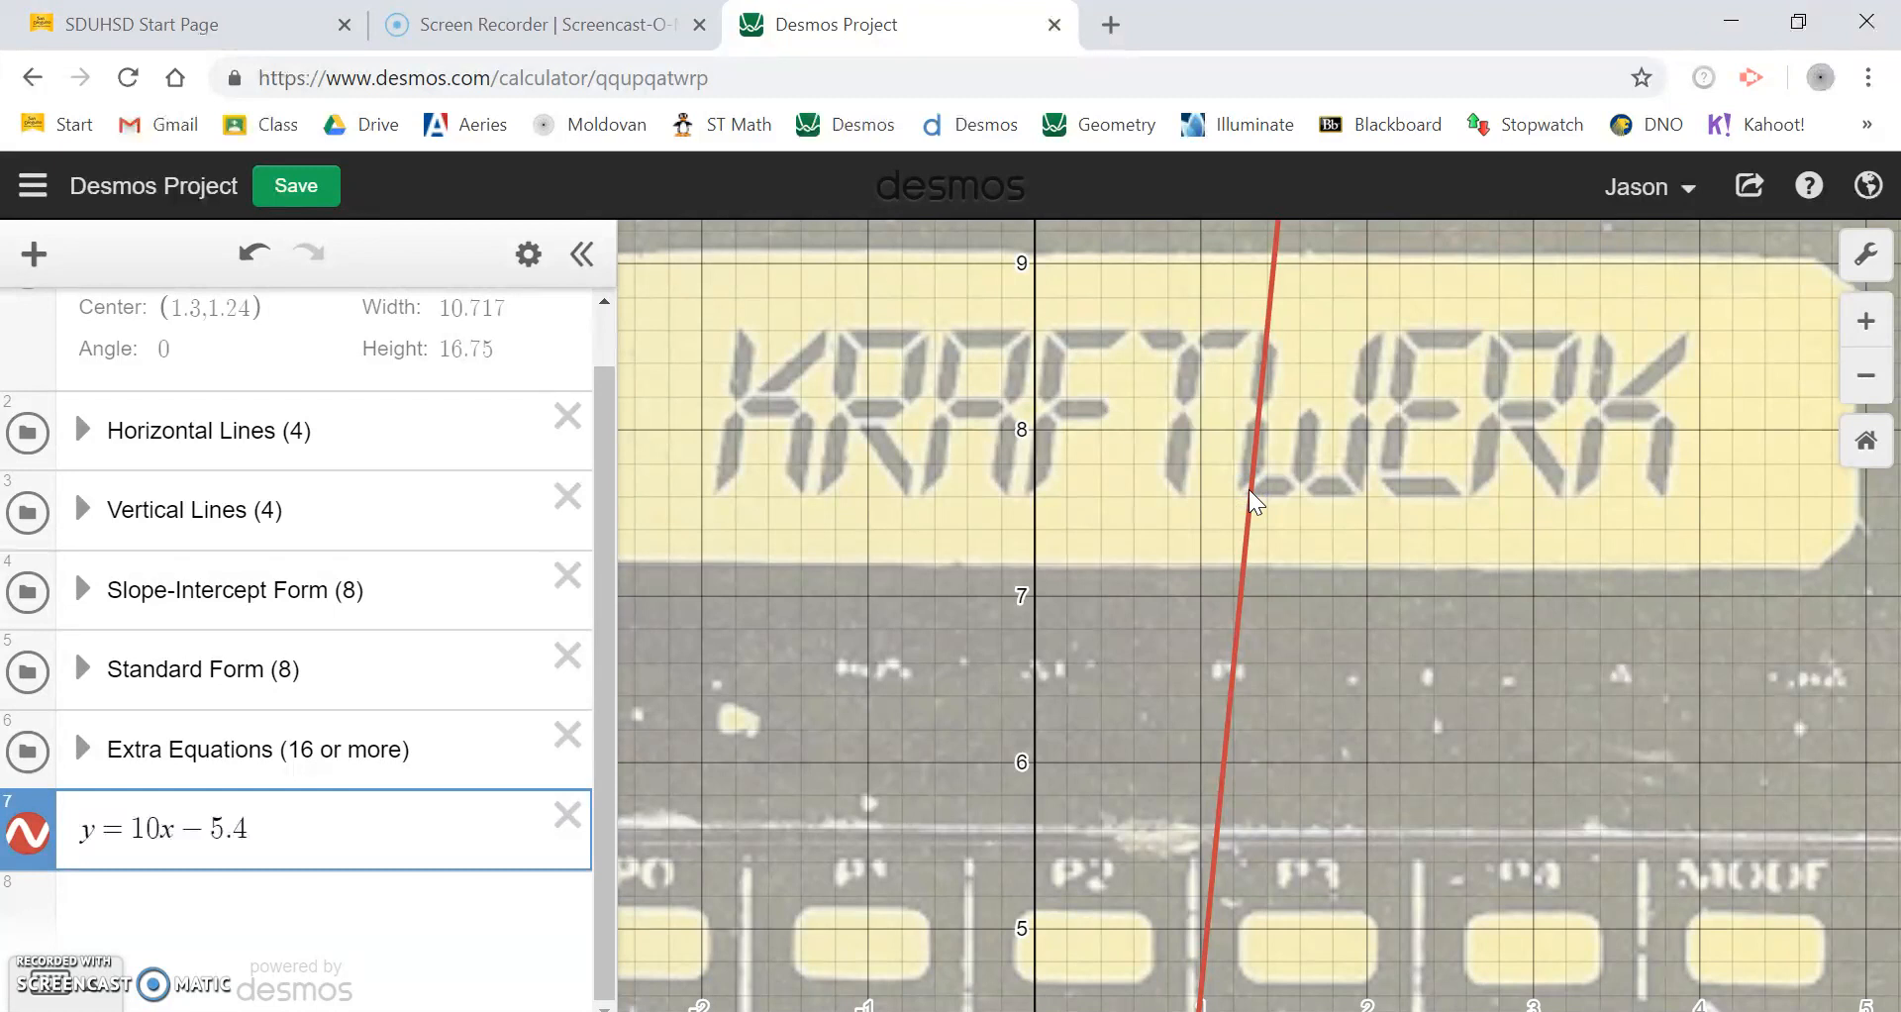
{"action": "left_click_drag", "start_coordinate": [1266, 341], "coordinate": [1270, 334]}
{"action": "left_click", "coordinate": [408, 817]}
{"action": "type", "text": "{"}
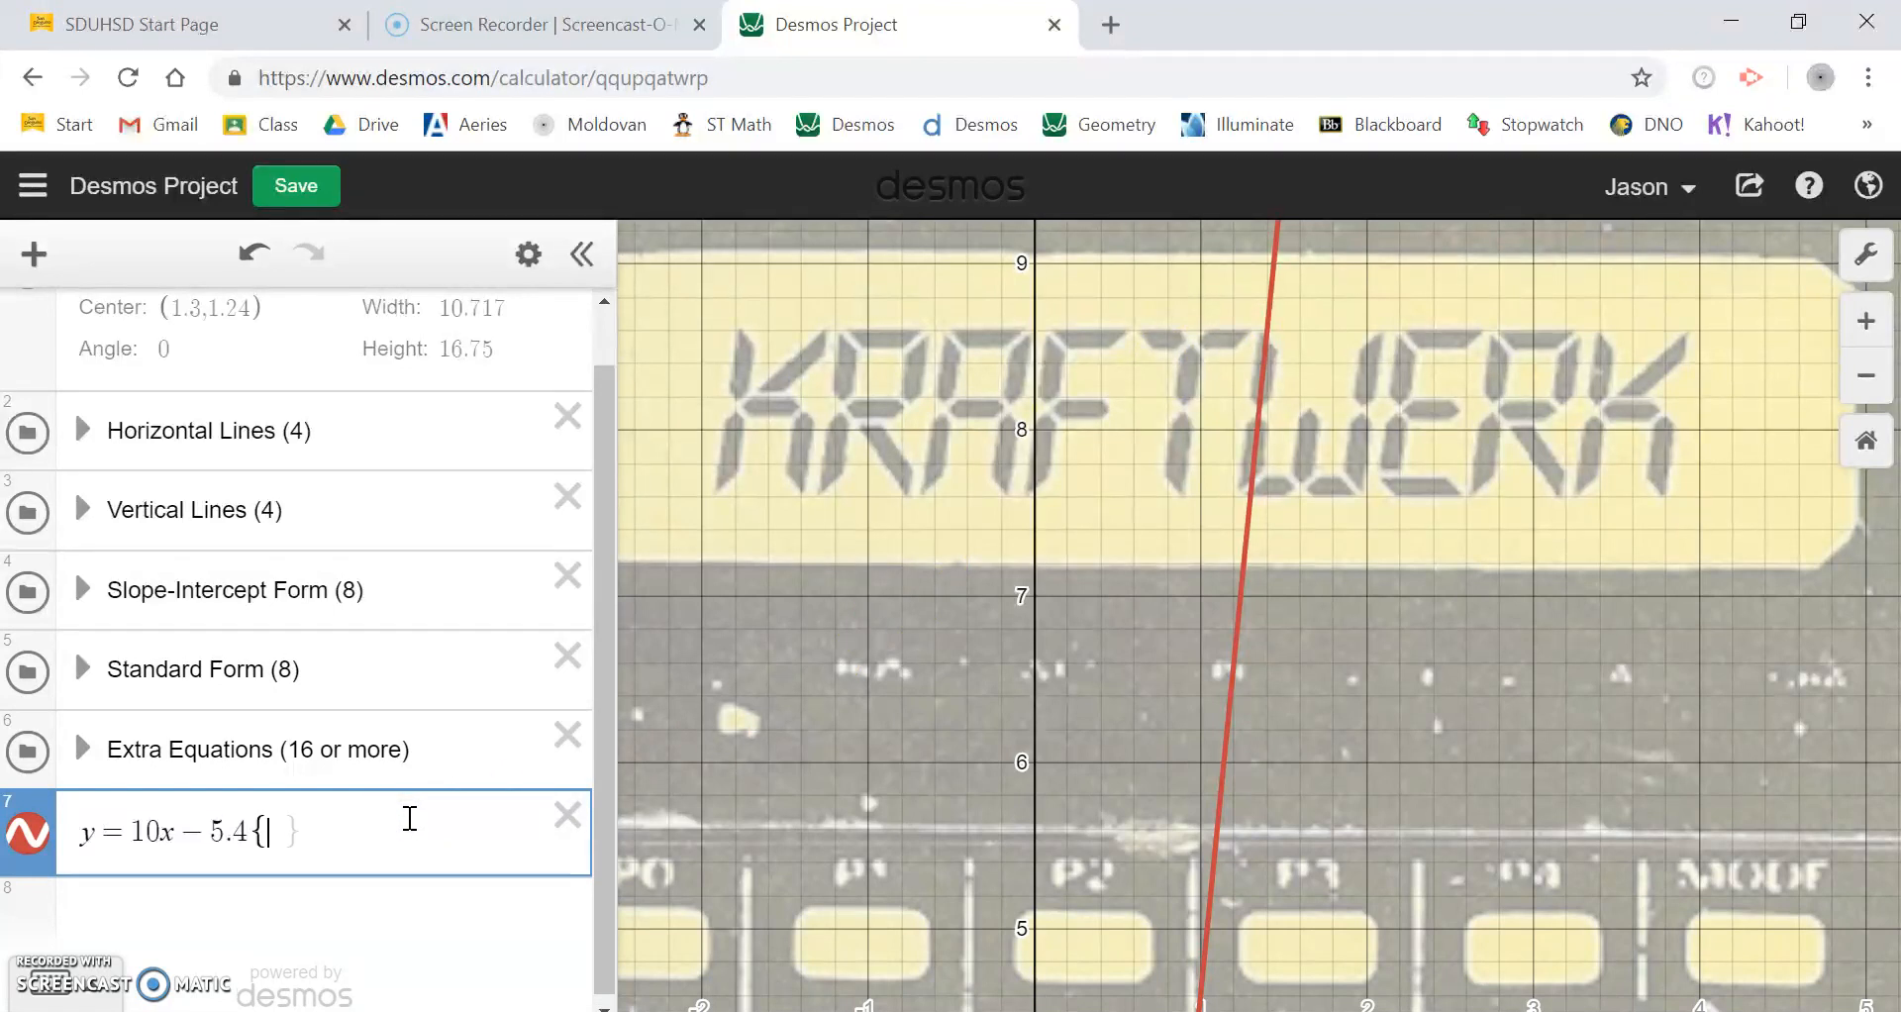
{"action": "type", "text": "1.305<x"}
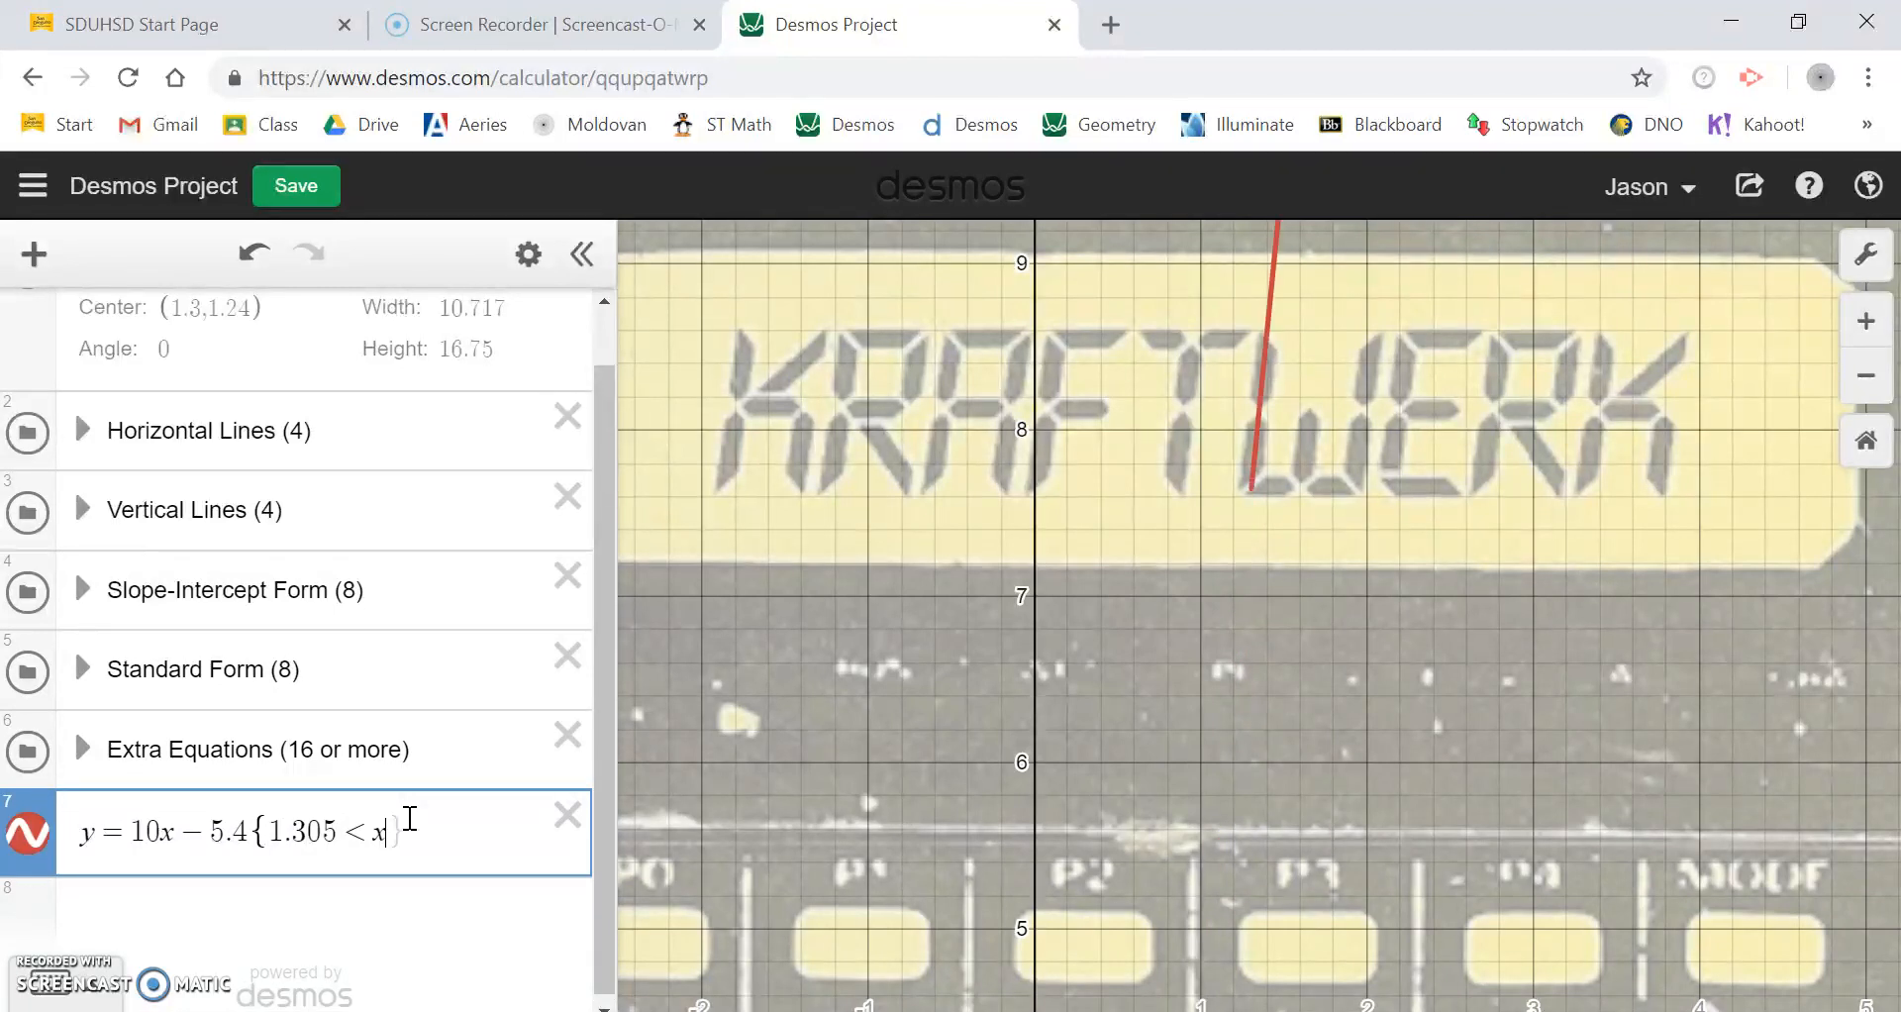
{"action": "type", "text": "<1.4"}
Change the colour of the line along the W's left stroke to black.
{"action": "scroll", "coordinate": [1250, 496], "scroll_direction": "up", "scroll_amount": 3}
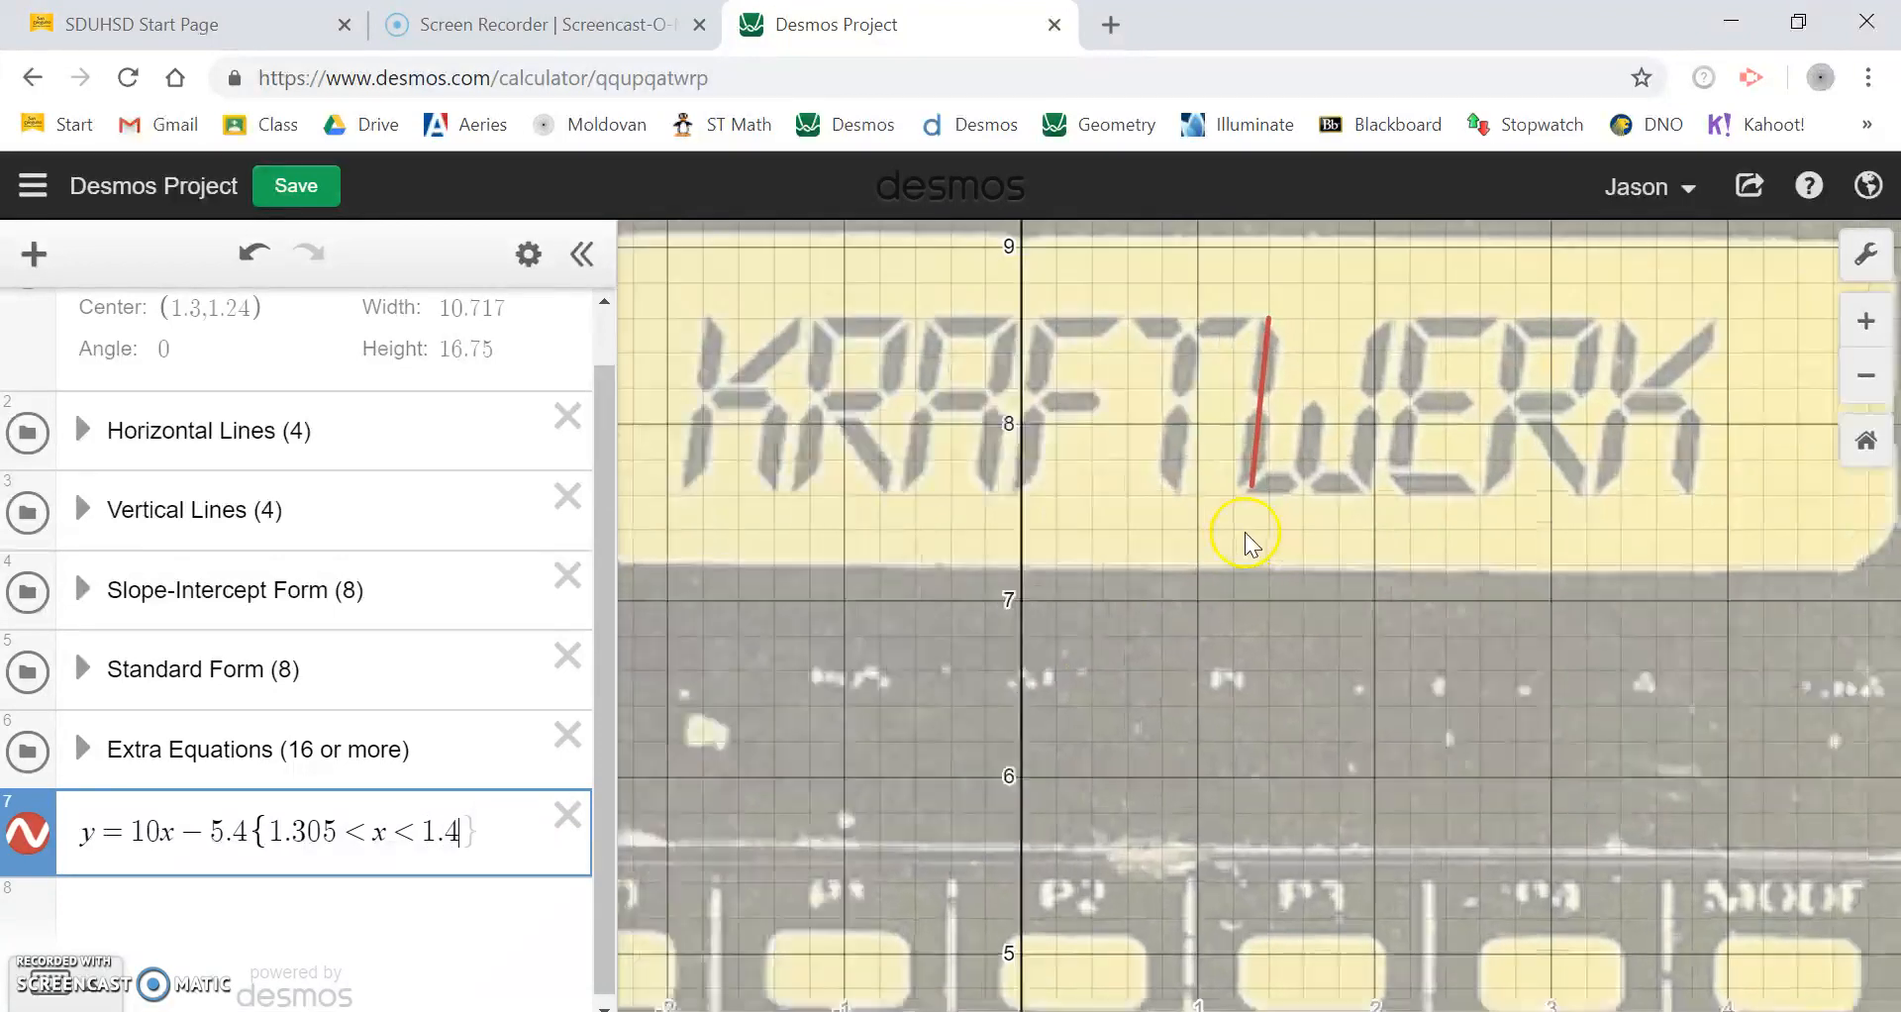
{"action": "scroll", "coordinate": [1252, 493], "scroll_direction": "up", "scroll_amount": 2}
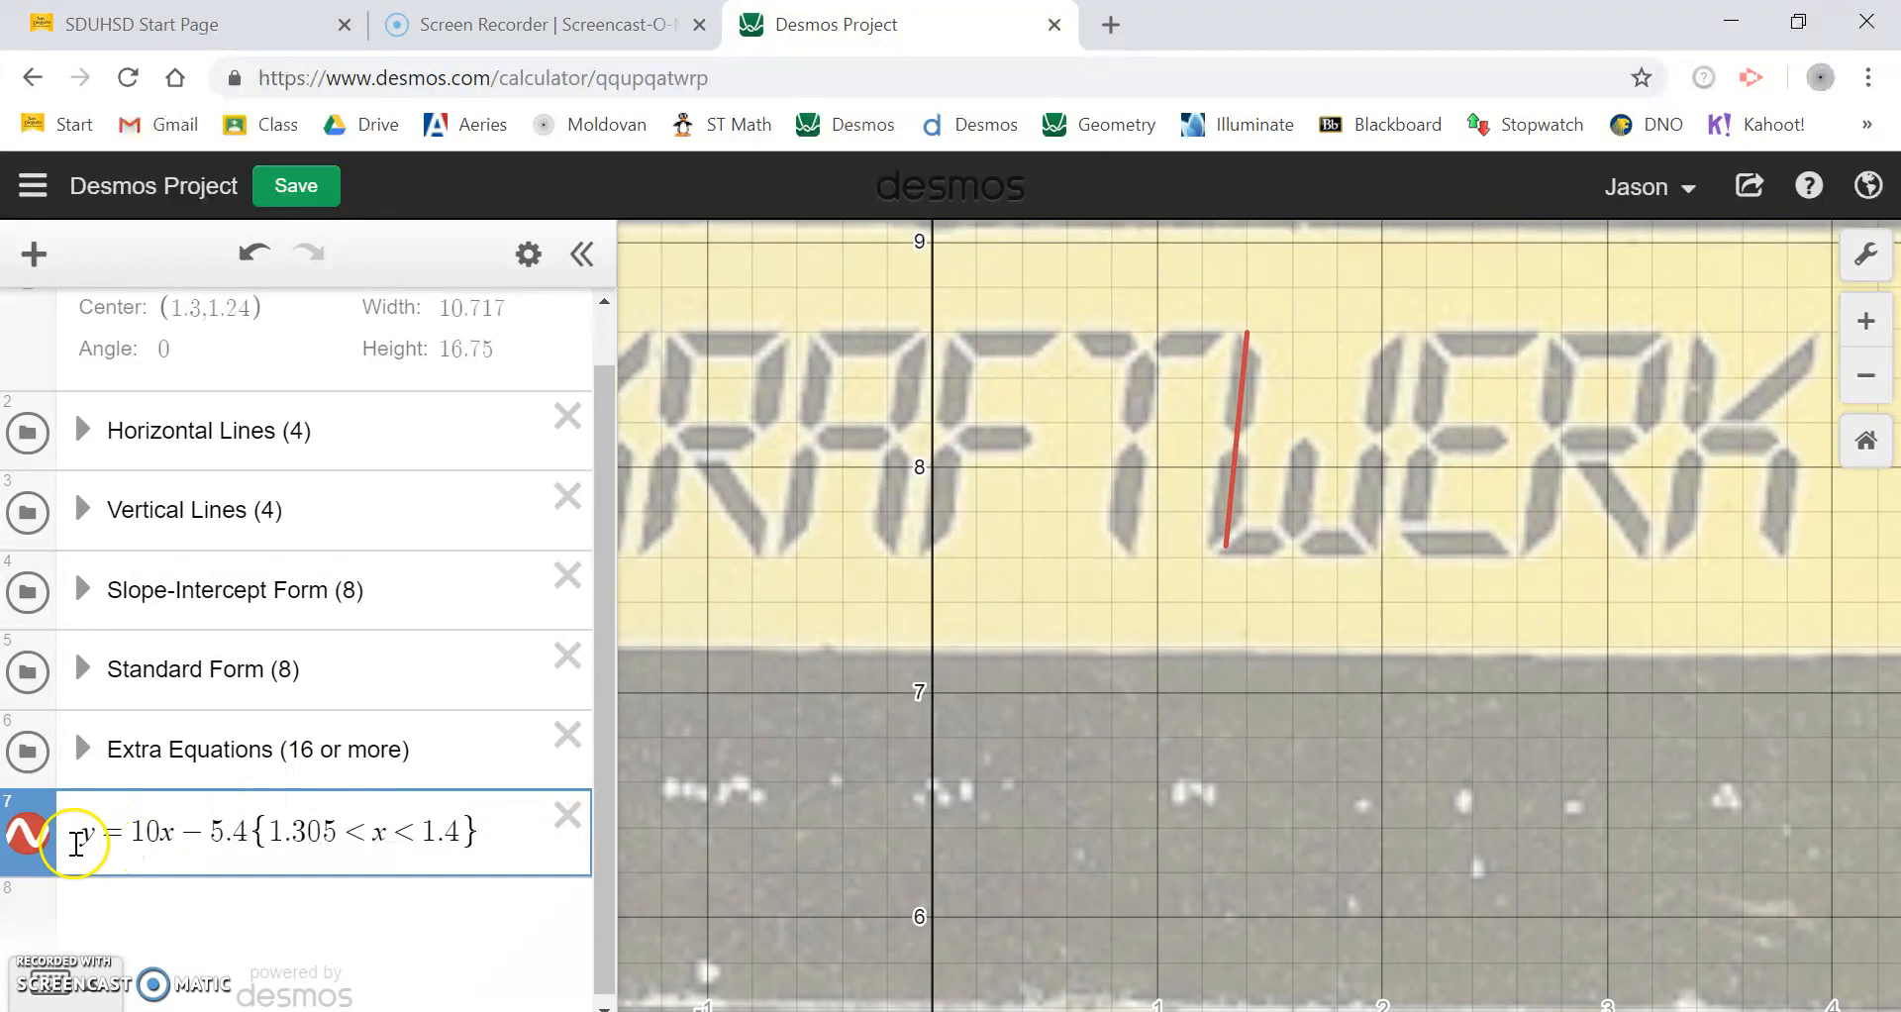
{"action": "left_click", "coordinate": [37, 842]}
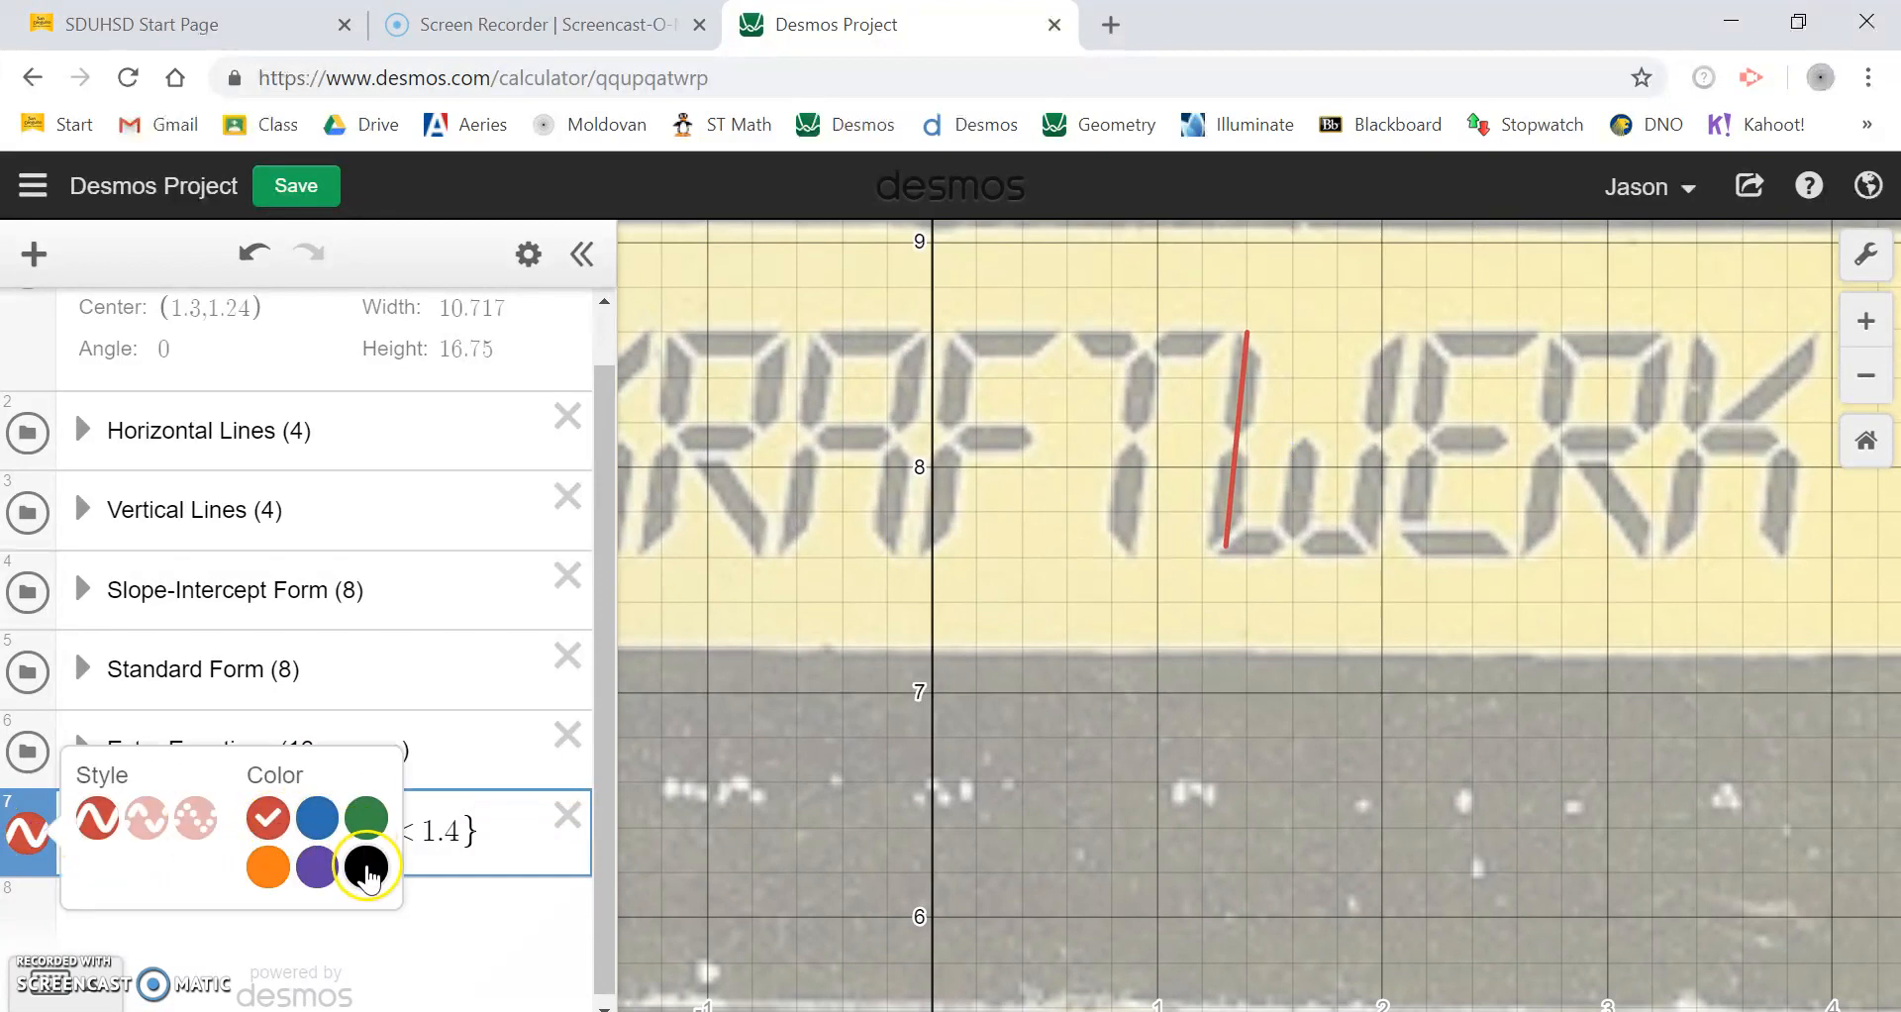
{"action": "left_click", "coordinate": [363, 864]}
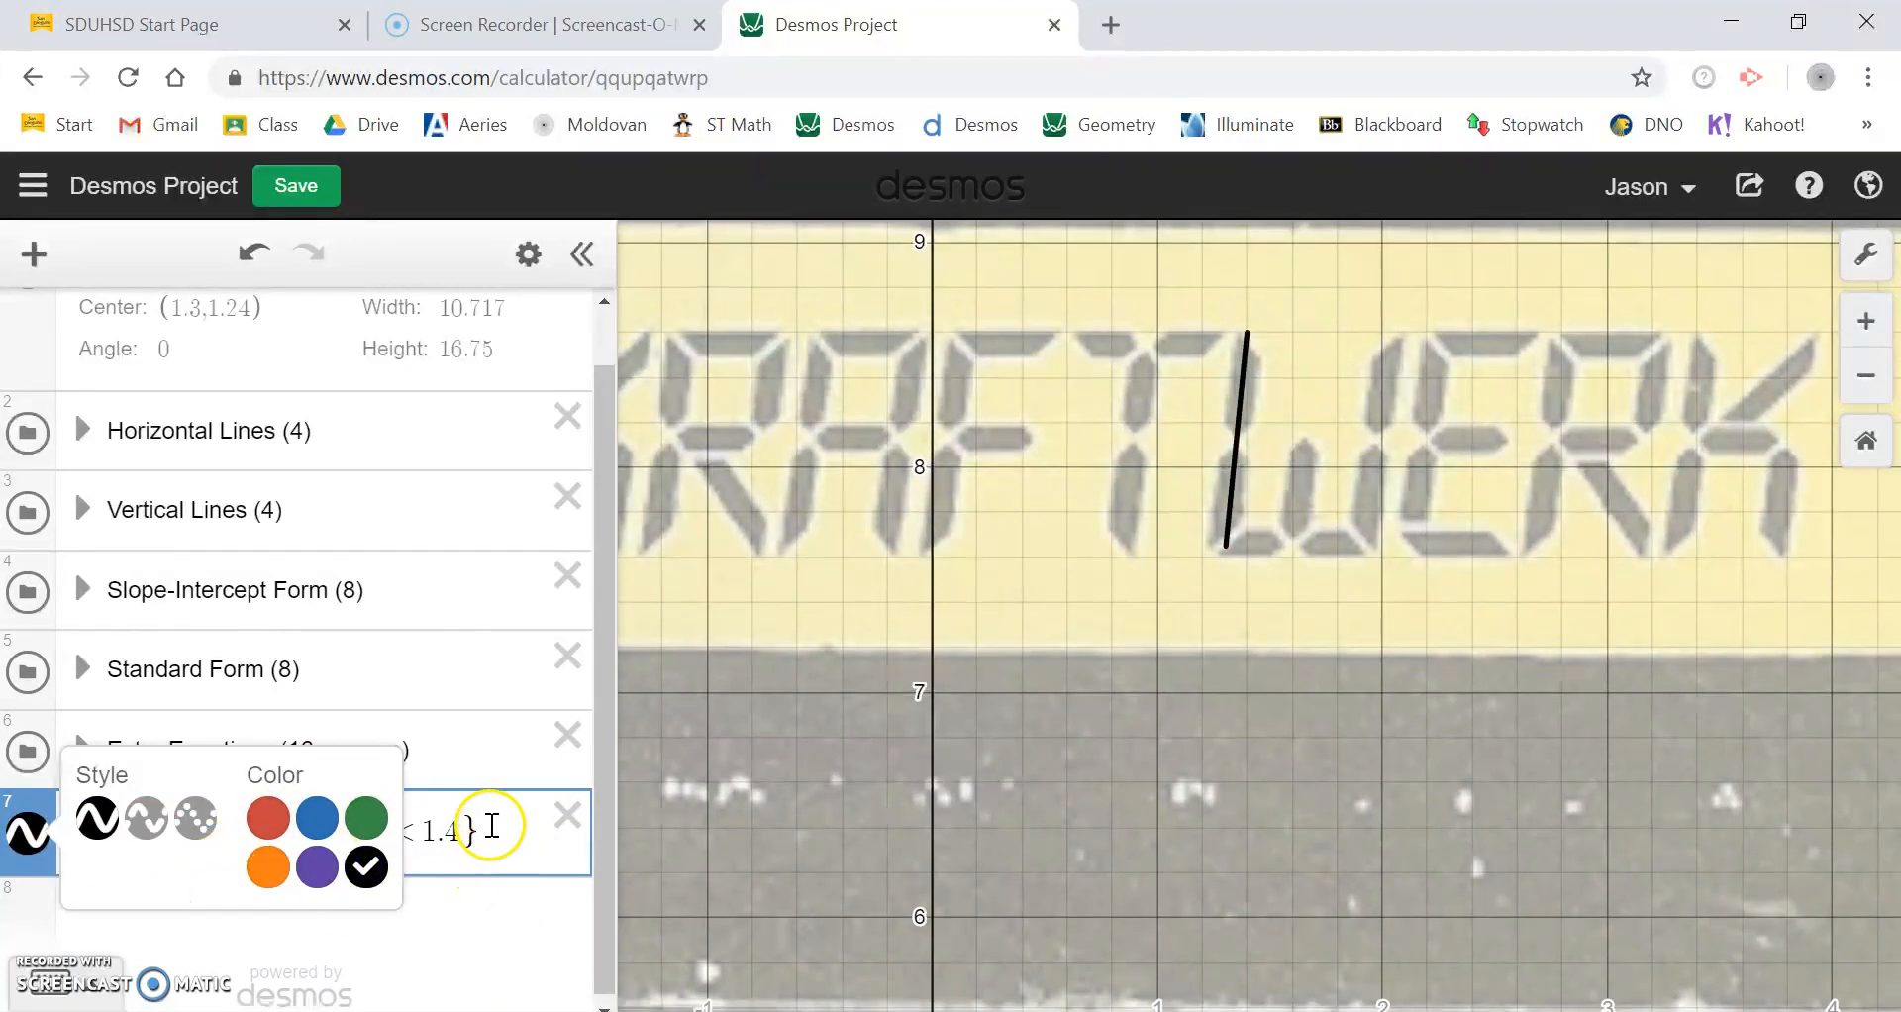
{"action": "left_click", "coordinate": [495, 826]}
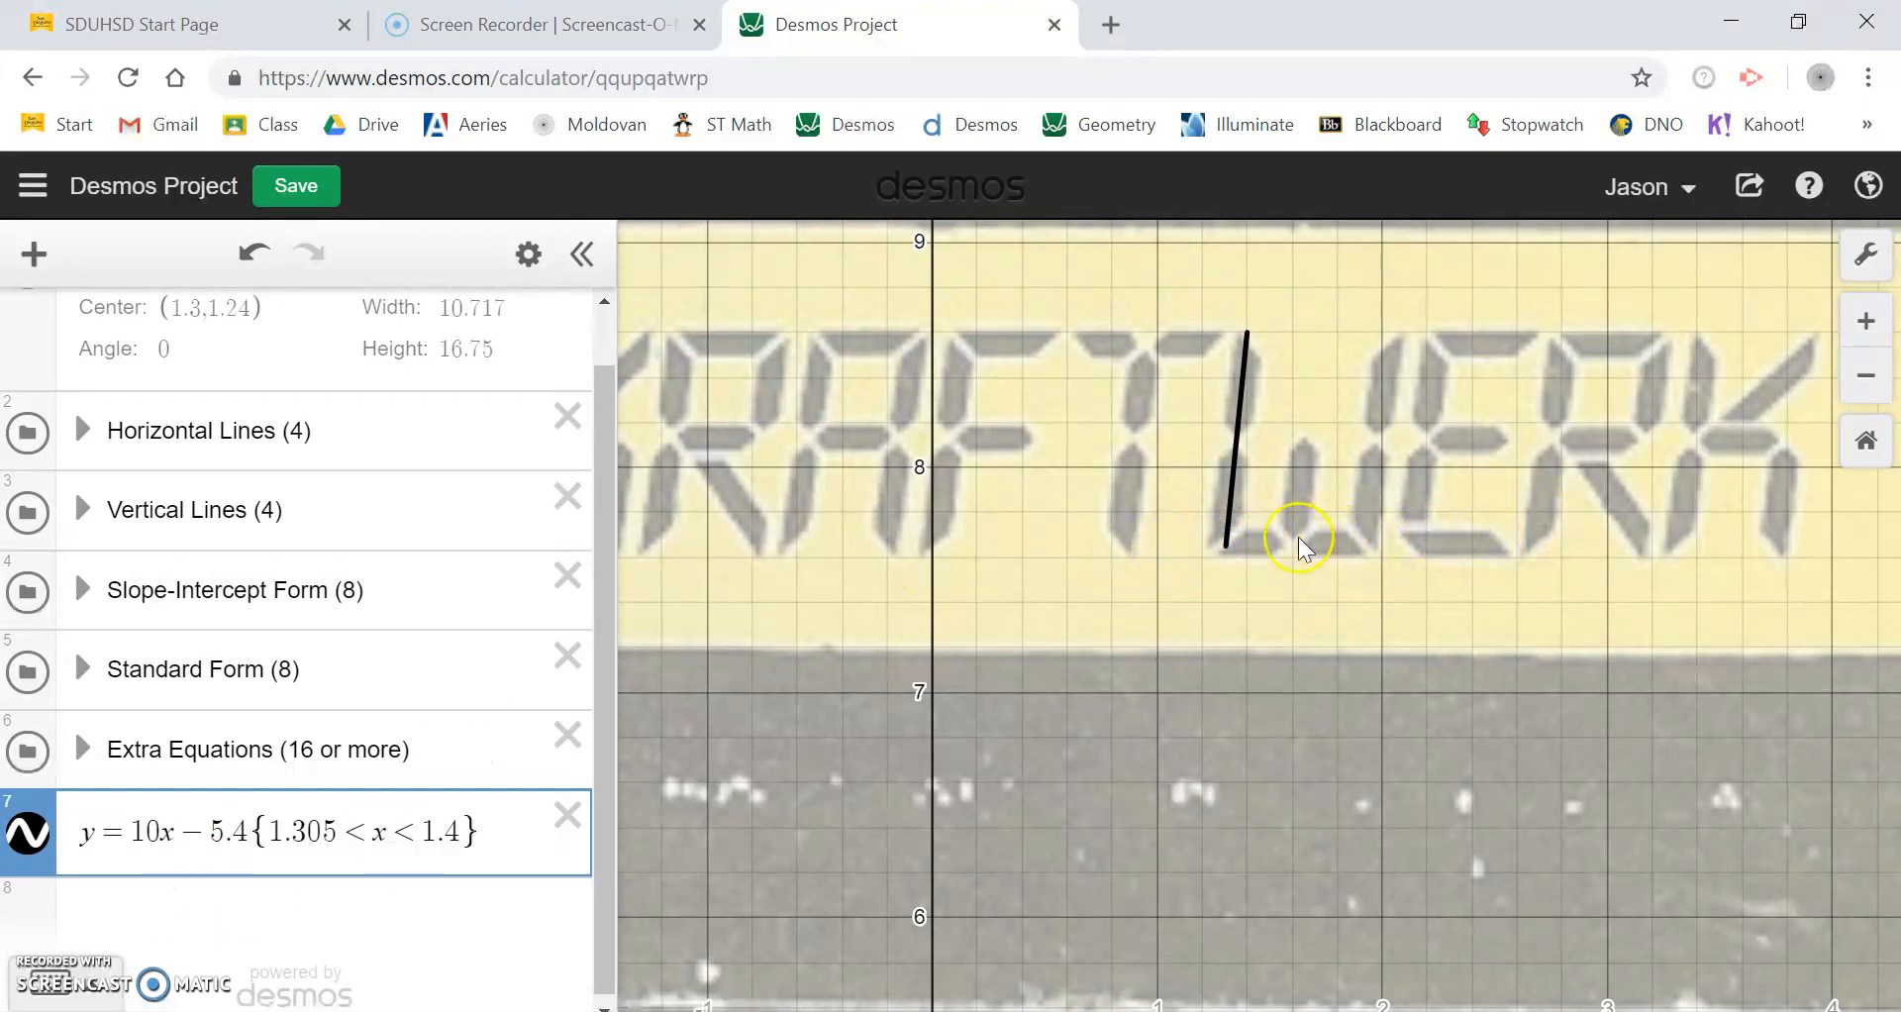
Add the horizontal line y = 7.65 along the bottom edge of the letter W.
{"action": "left_click", "coordinate": [289, 909]}
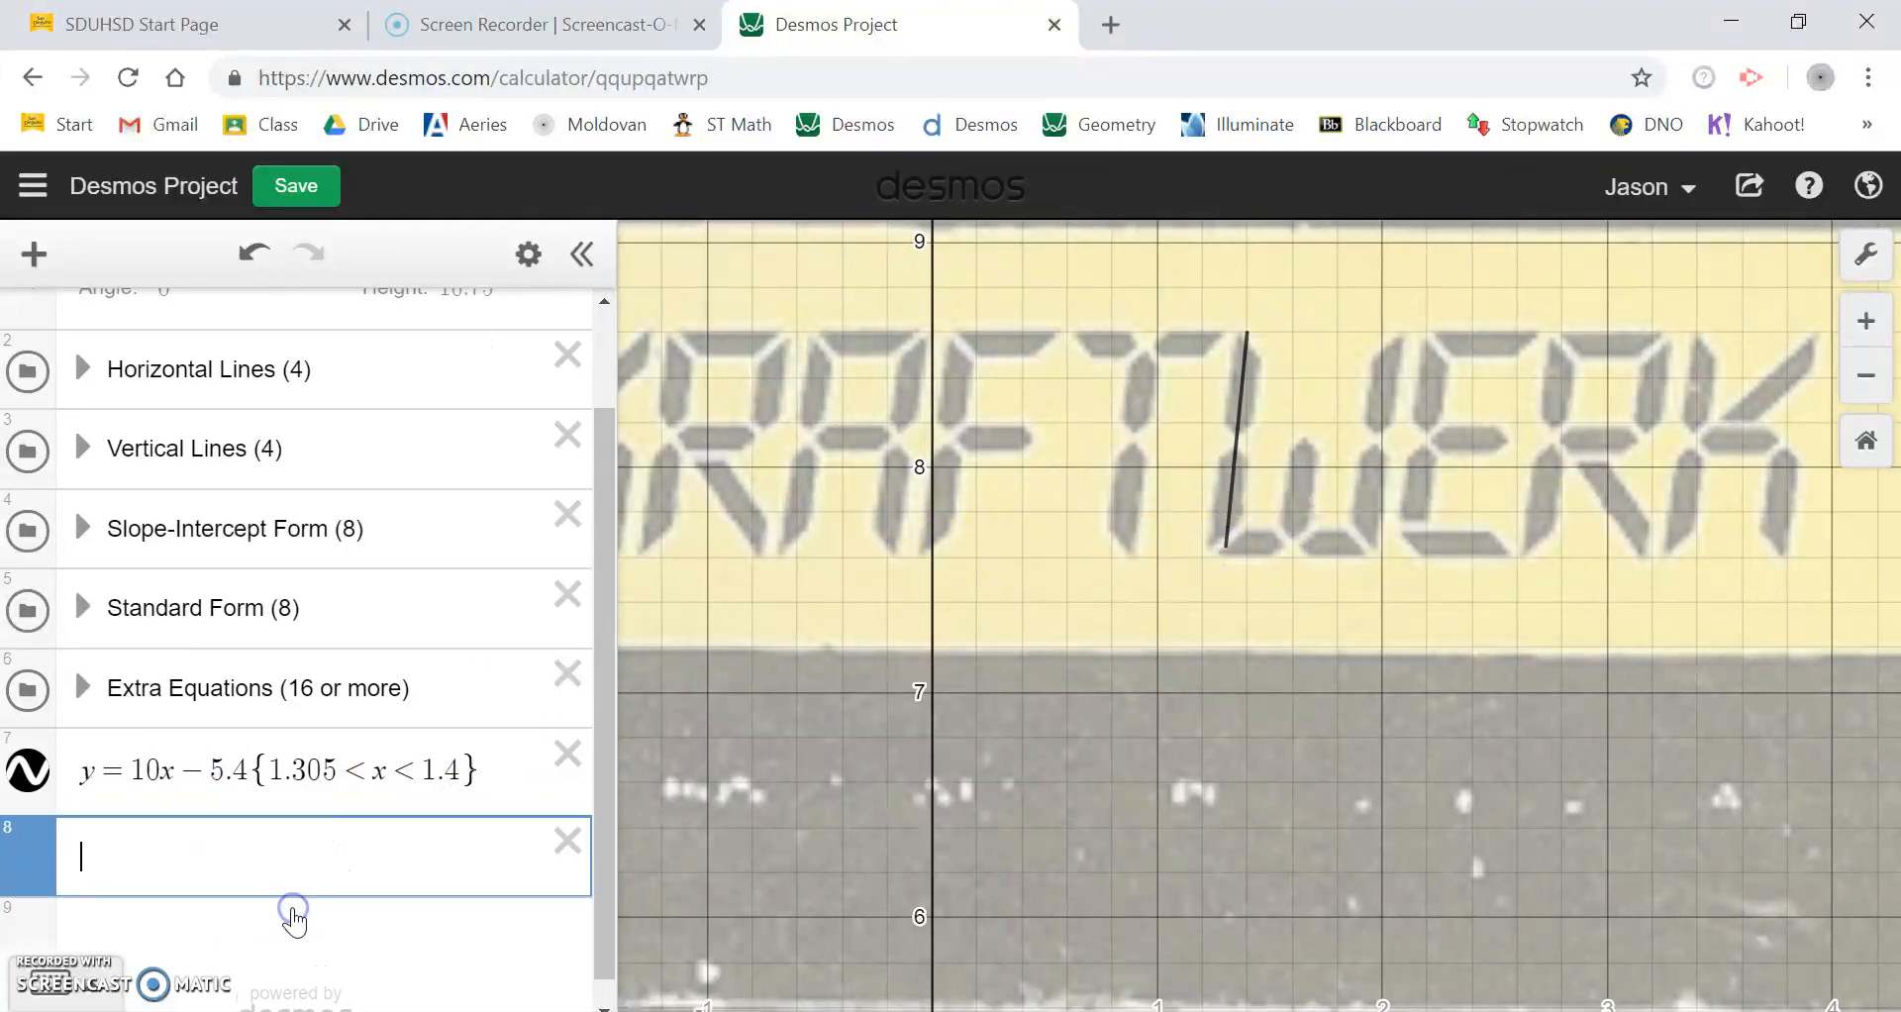
{"action": "type", "text": "y="}
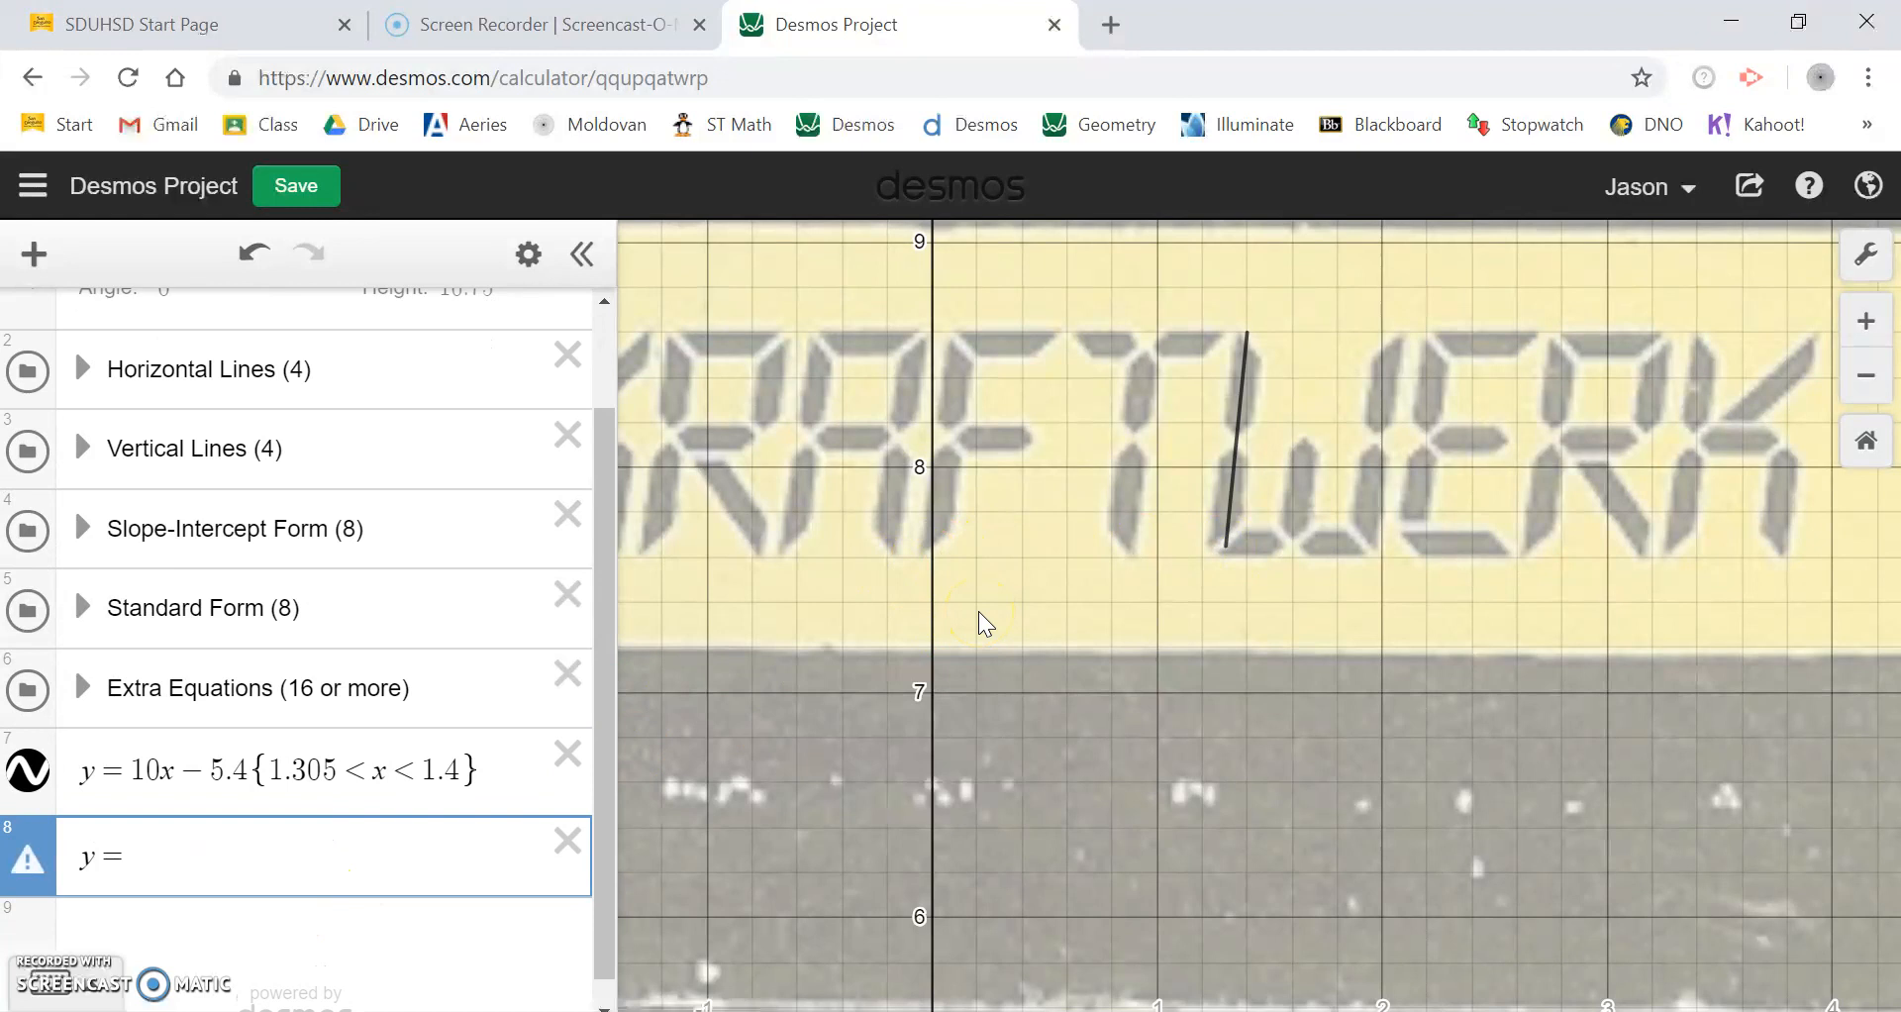
{"action": "type", "text": "7.5"}
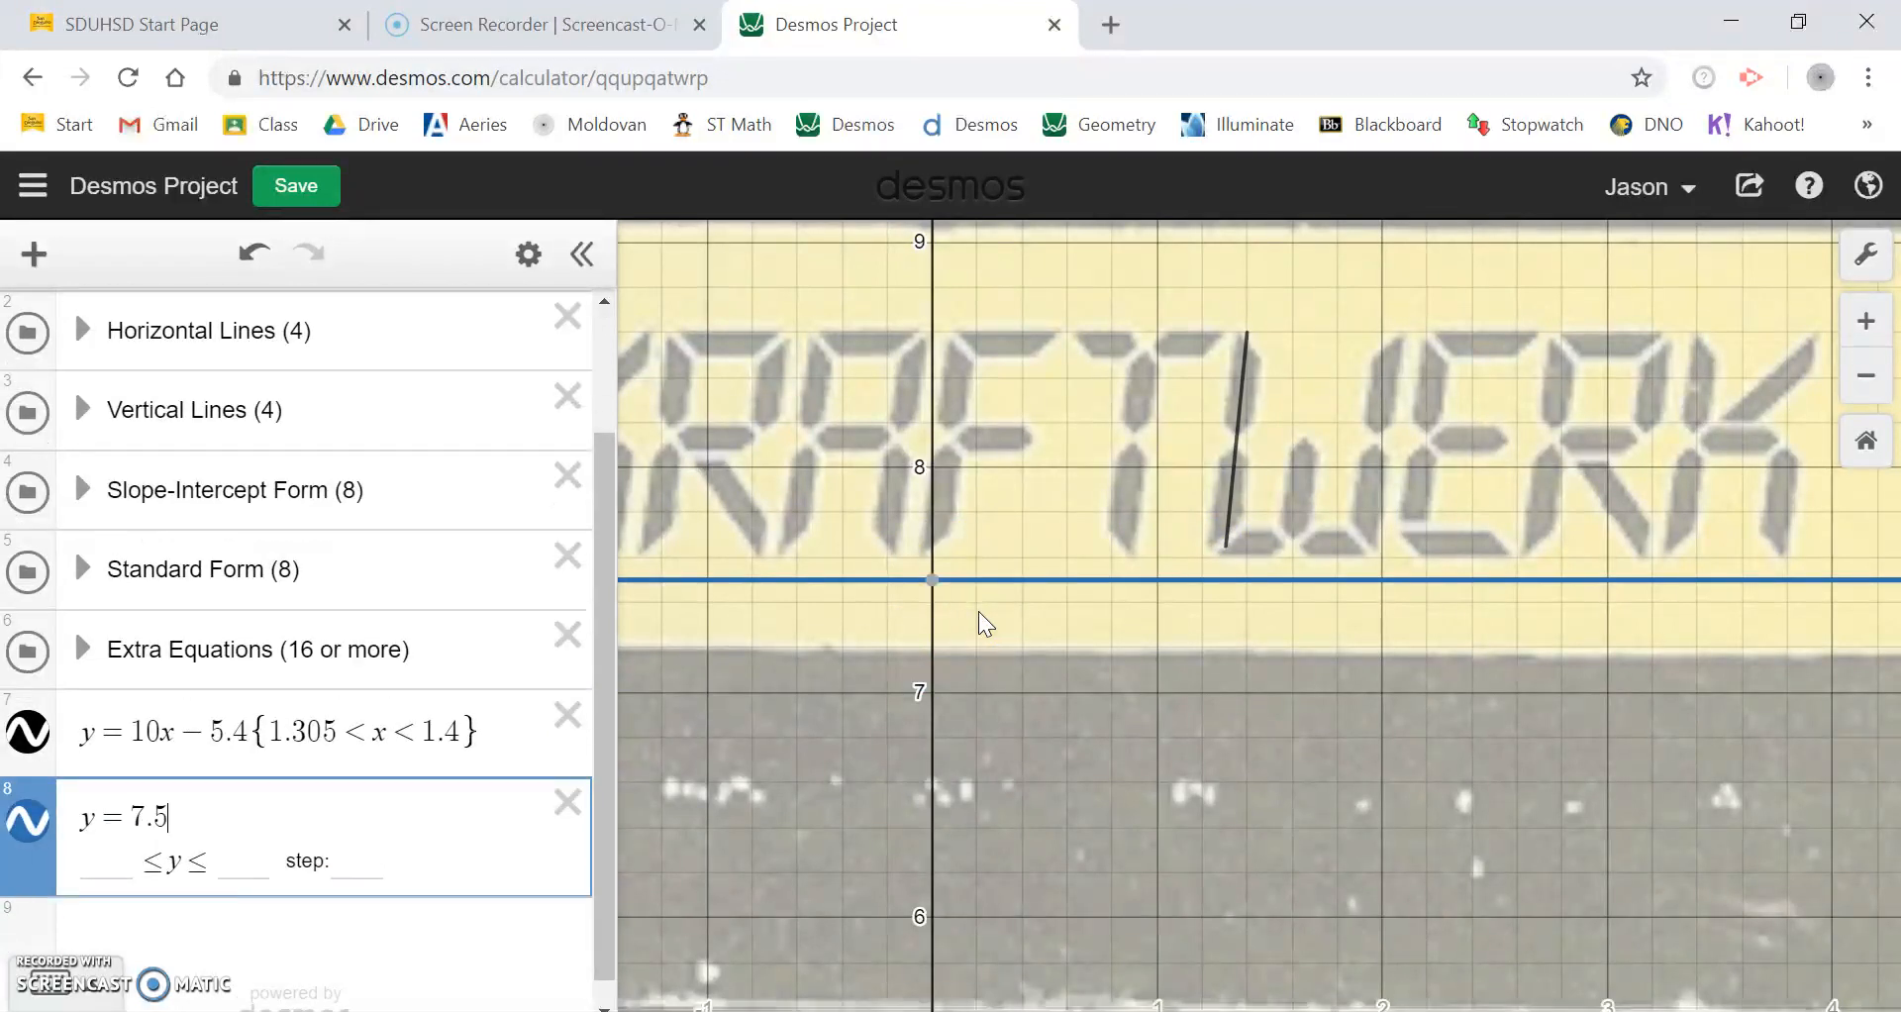
{"action": "key", "text": "BackSpace"}
{"action": "type", "text": "6"}
{"action": "key", "text": "BackSpace"}
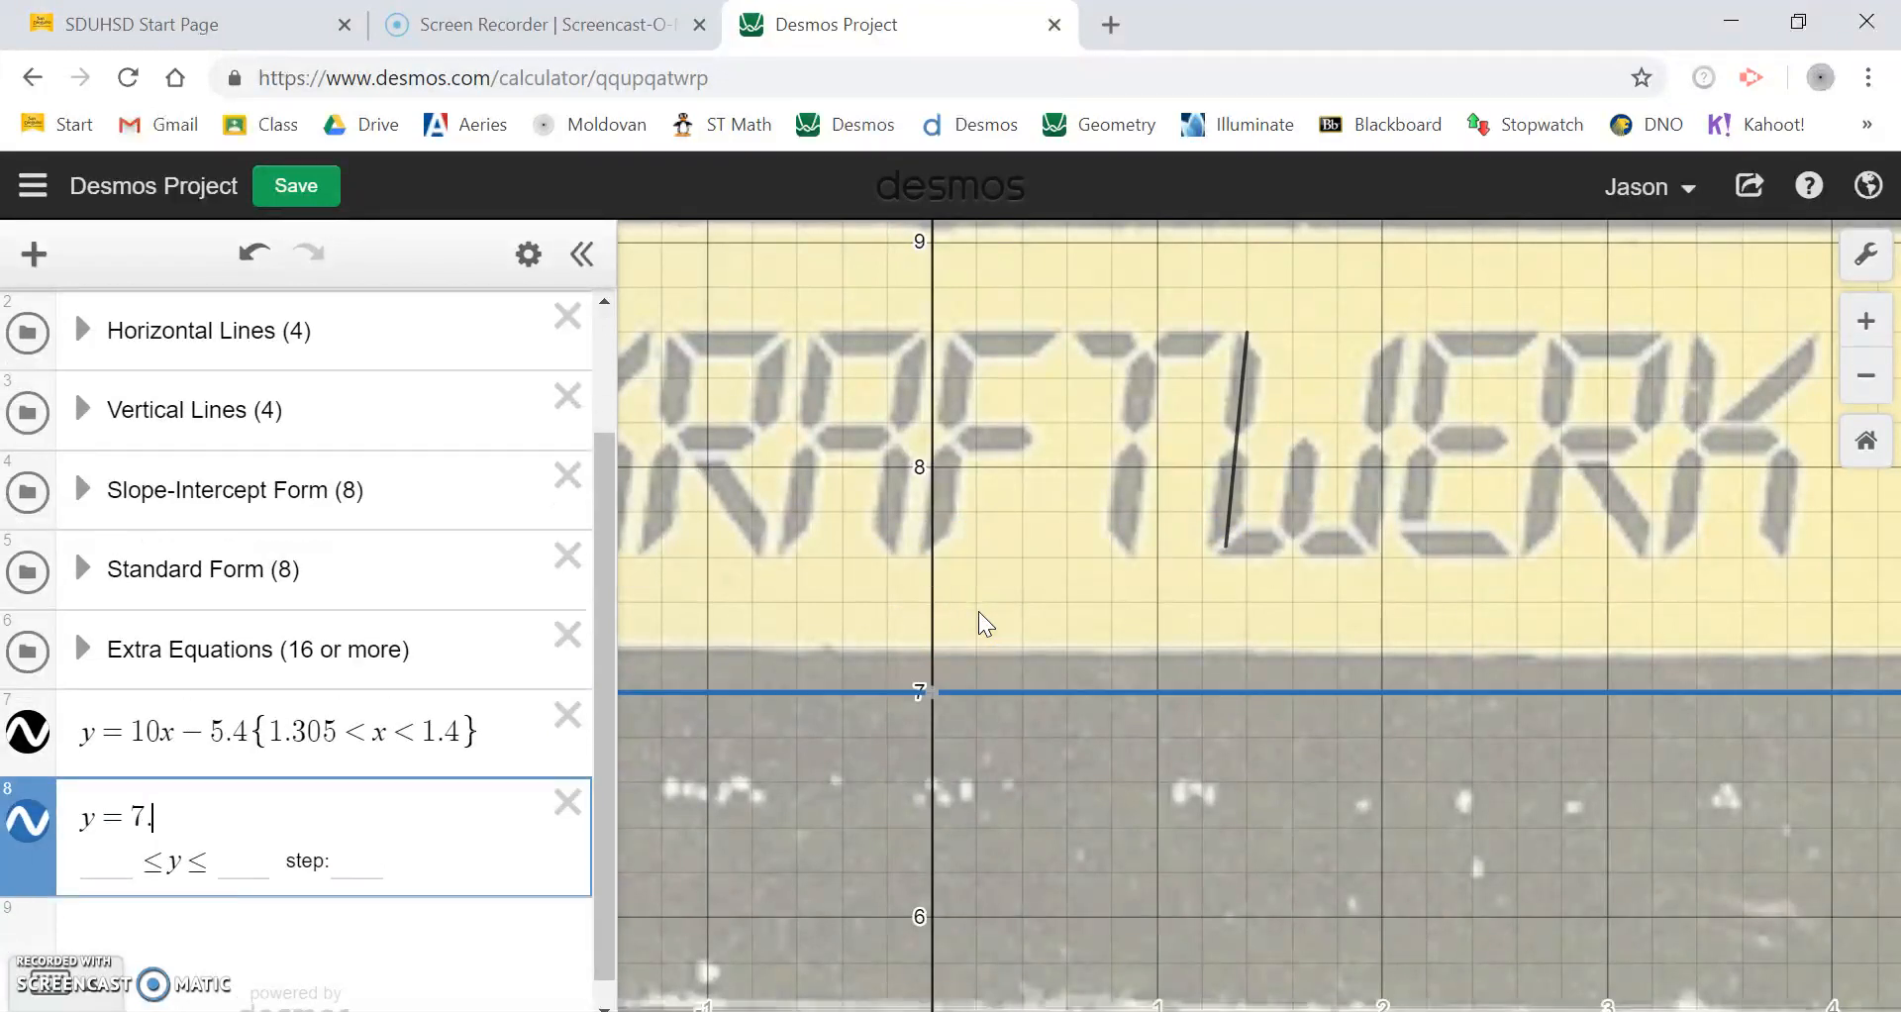
{"action": "type", "text": "7"}
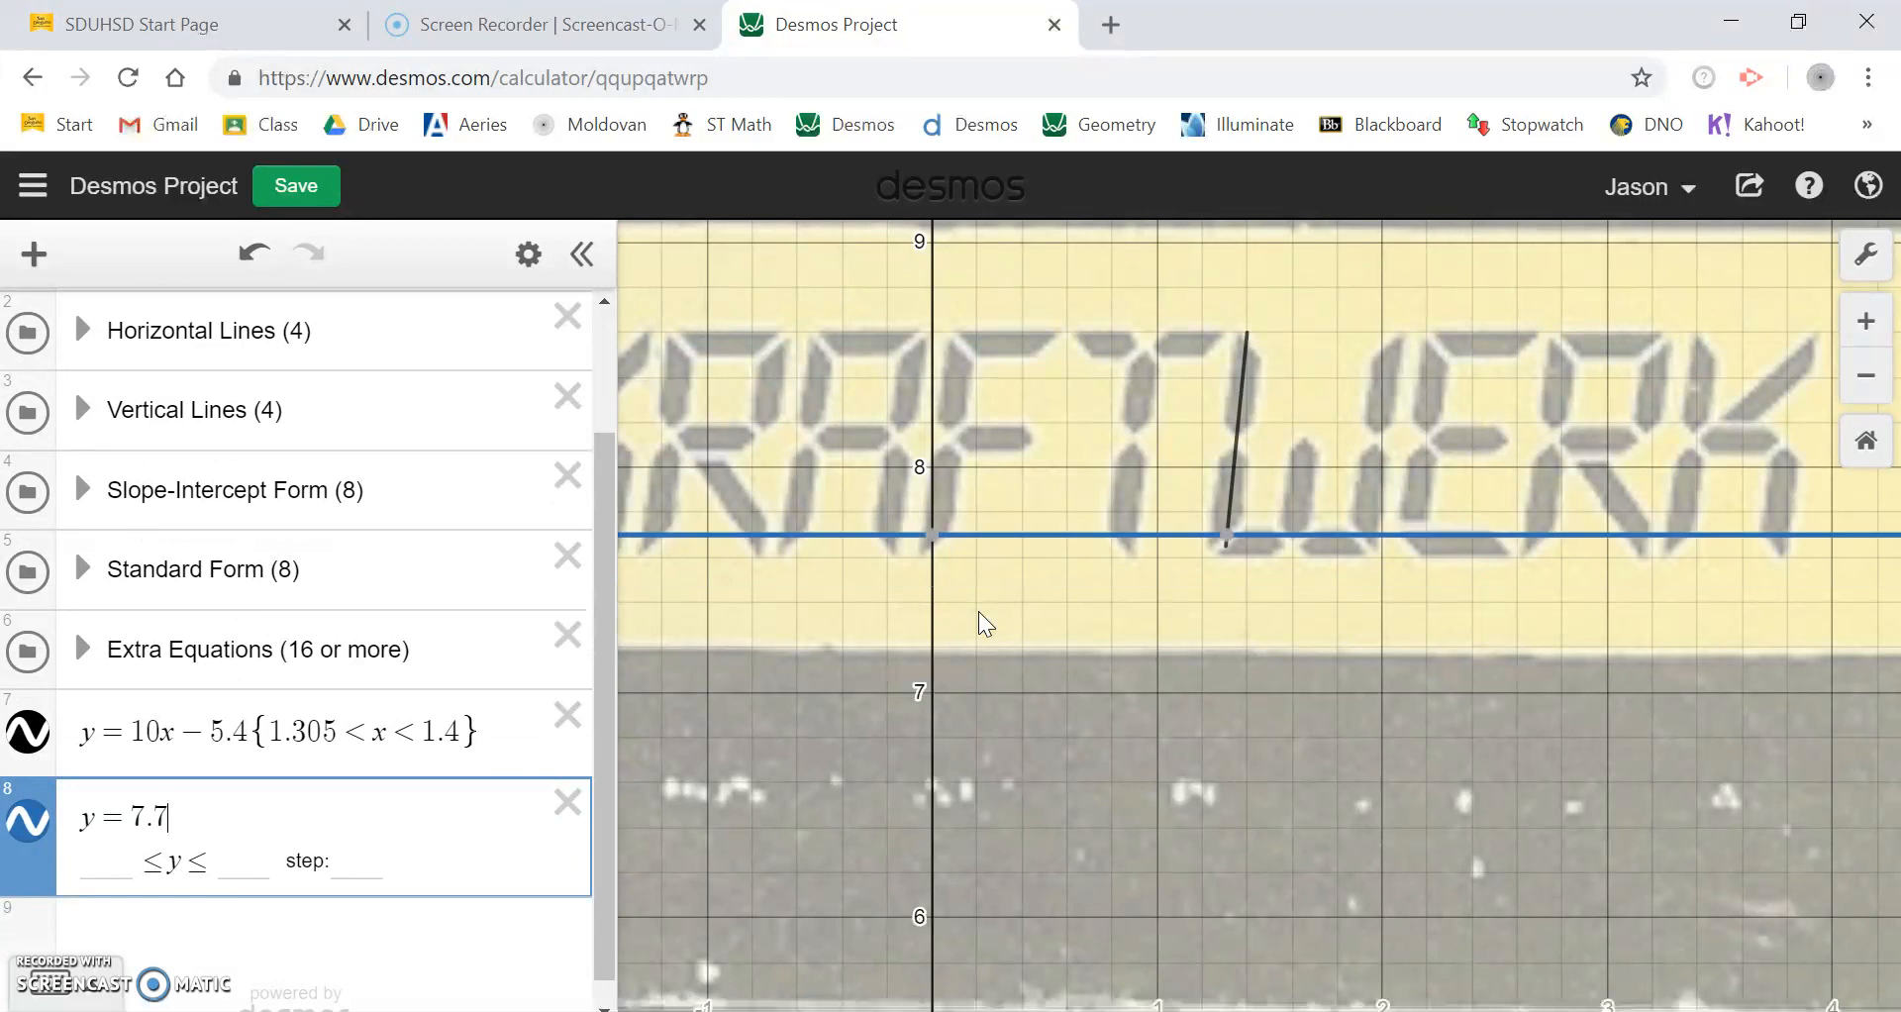
{"action": "key", "text": "BackSpace"}
{"action": "type", "text": "65"}
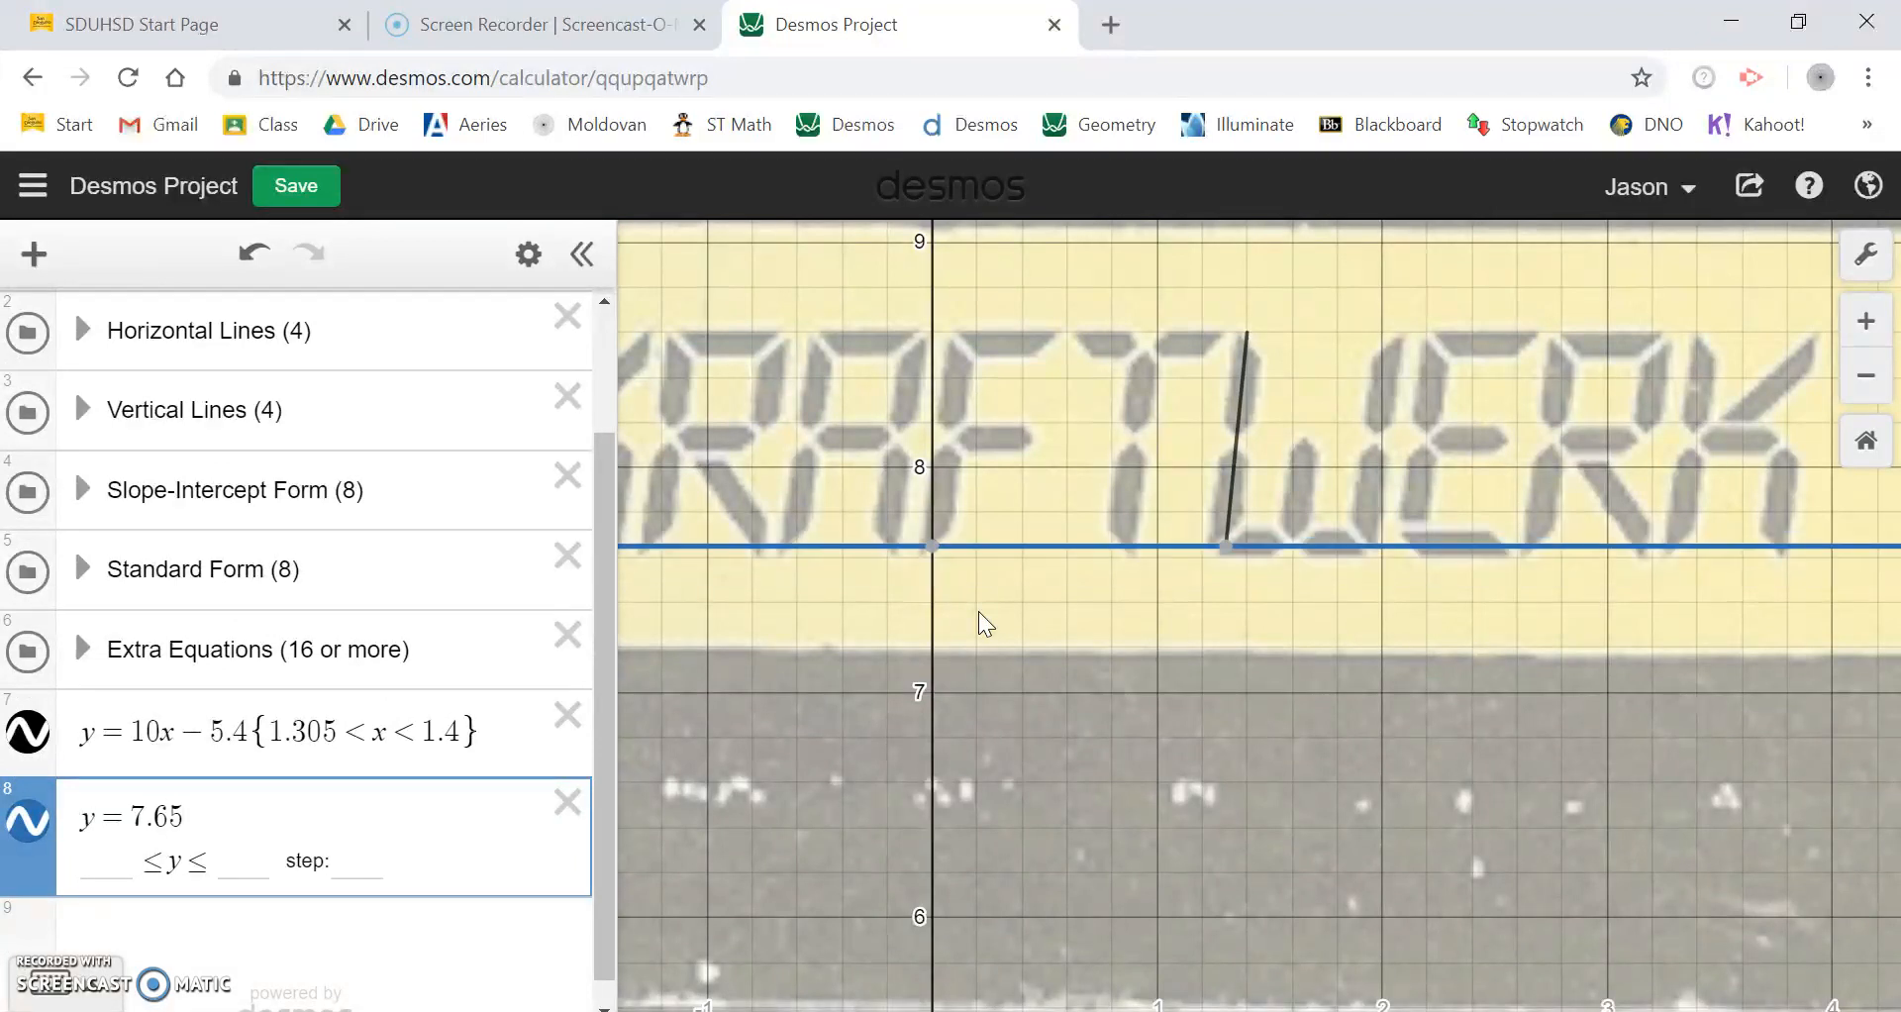
{"action": "left_click", "coordinate": [1141, 448]}
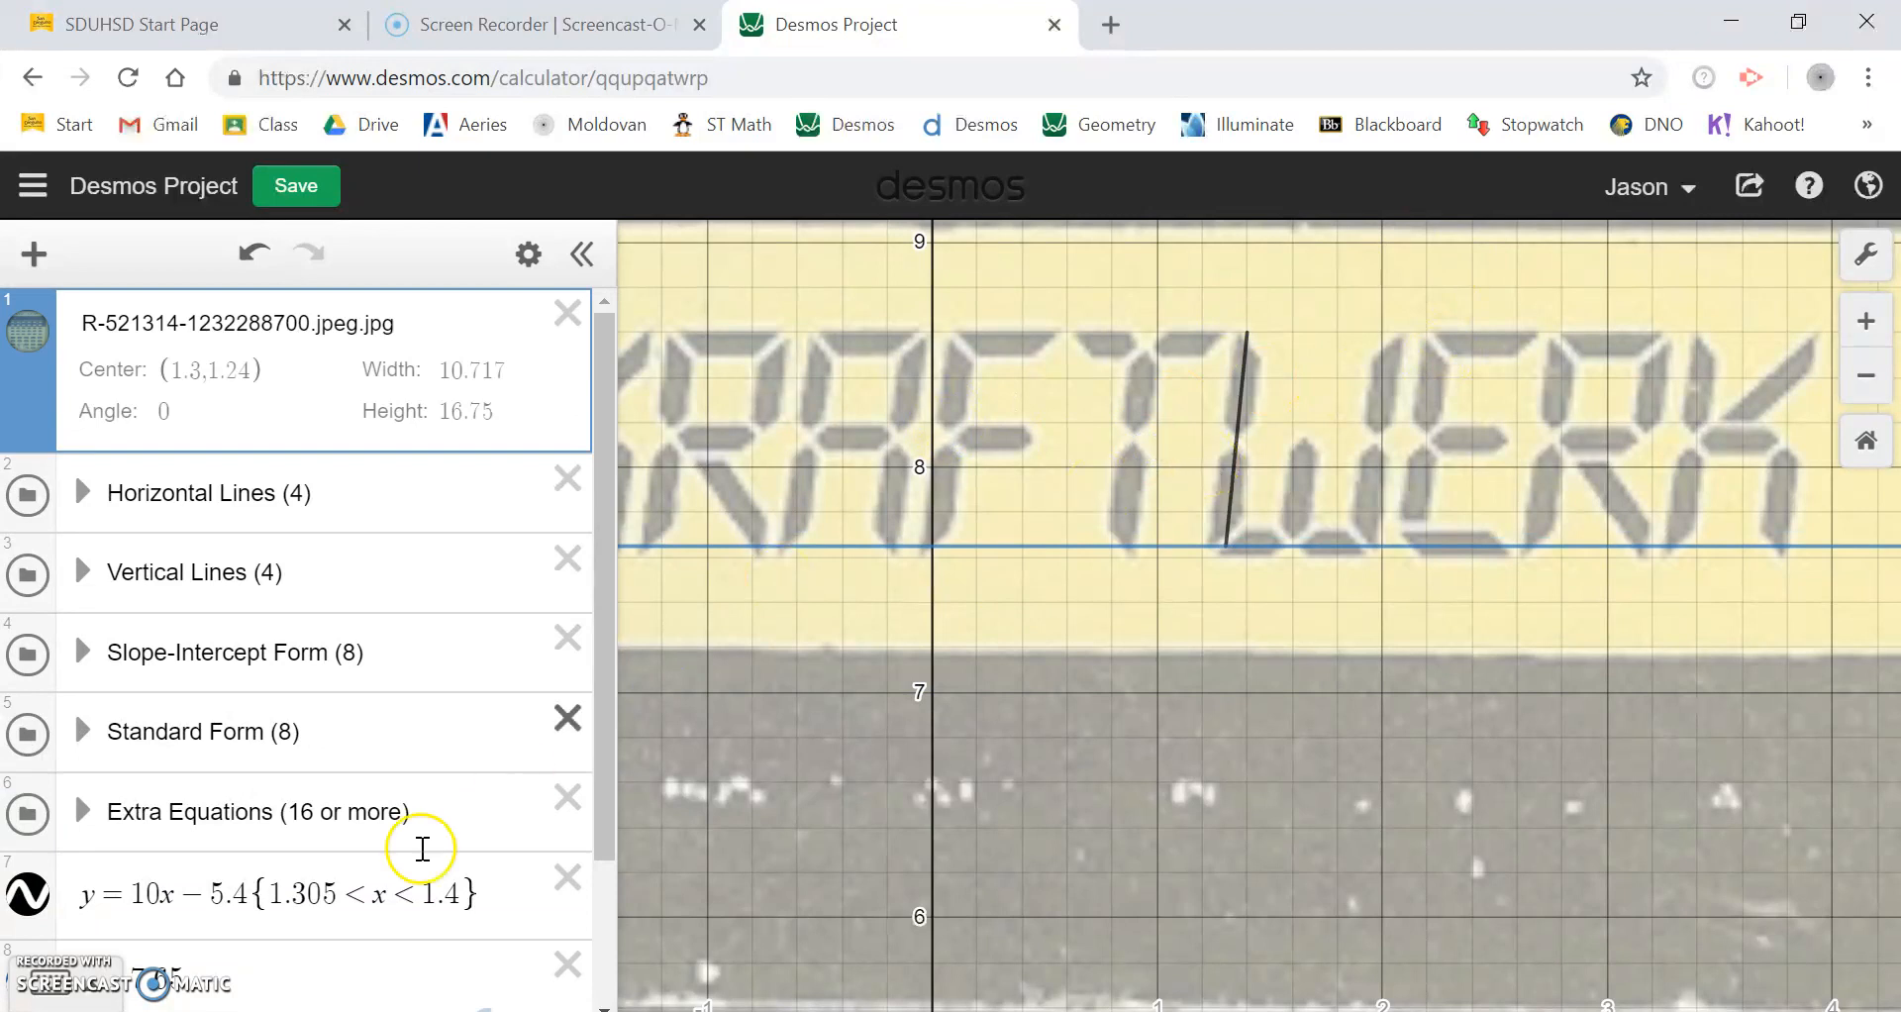
{"action": "scroll", "coordinate": [1216, 542], "scroll_direction": "up", "scroll_amount": 1}
{"action": "scroll", "coordinate": [1149, 536], "scroll_direction": "up", "scroll_amount": 1}
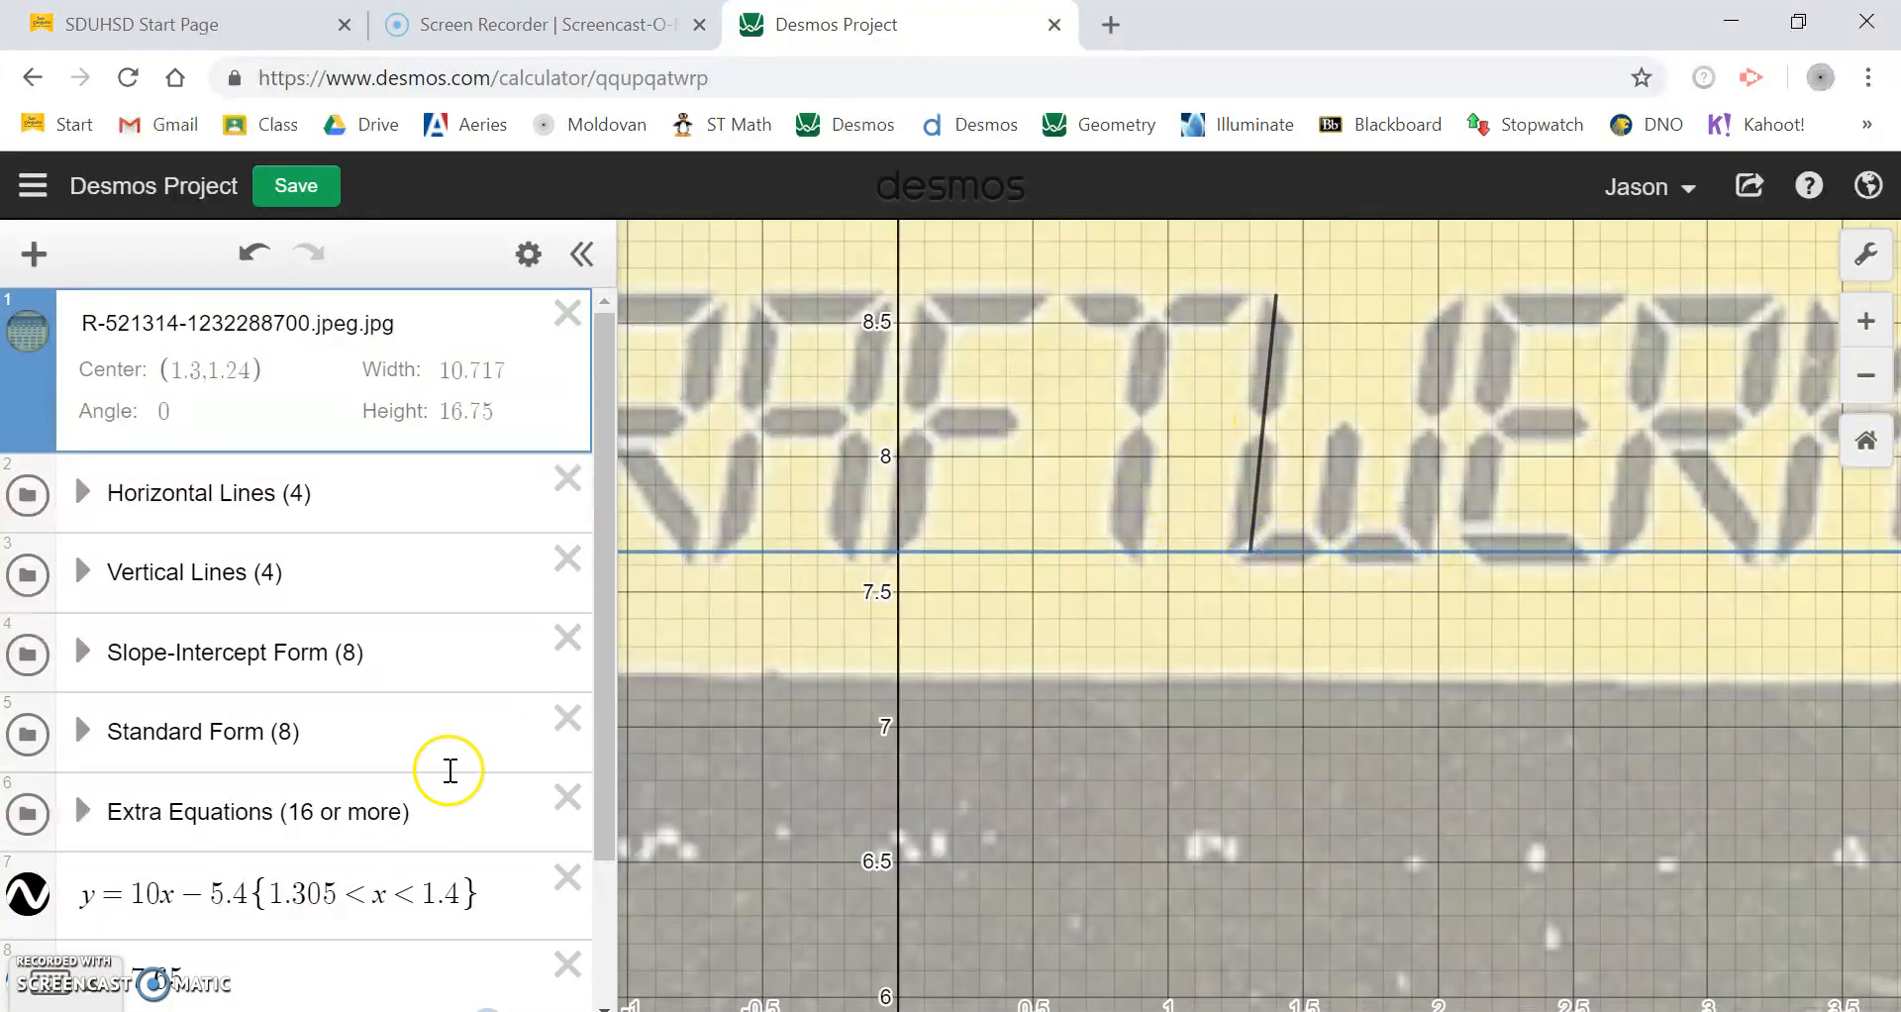
{"action": "scroll", "coordinate": [497, 767], "scroll_direction": "down", "scroll_amount": 2}
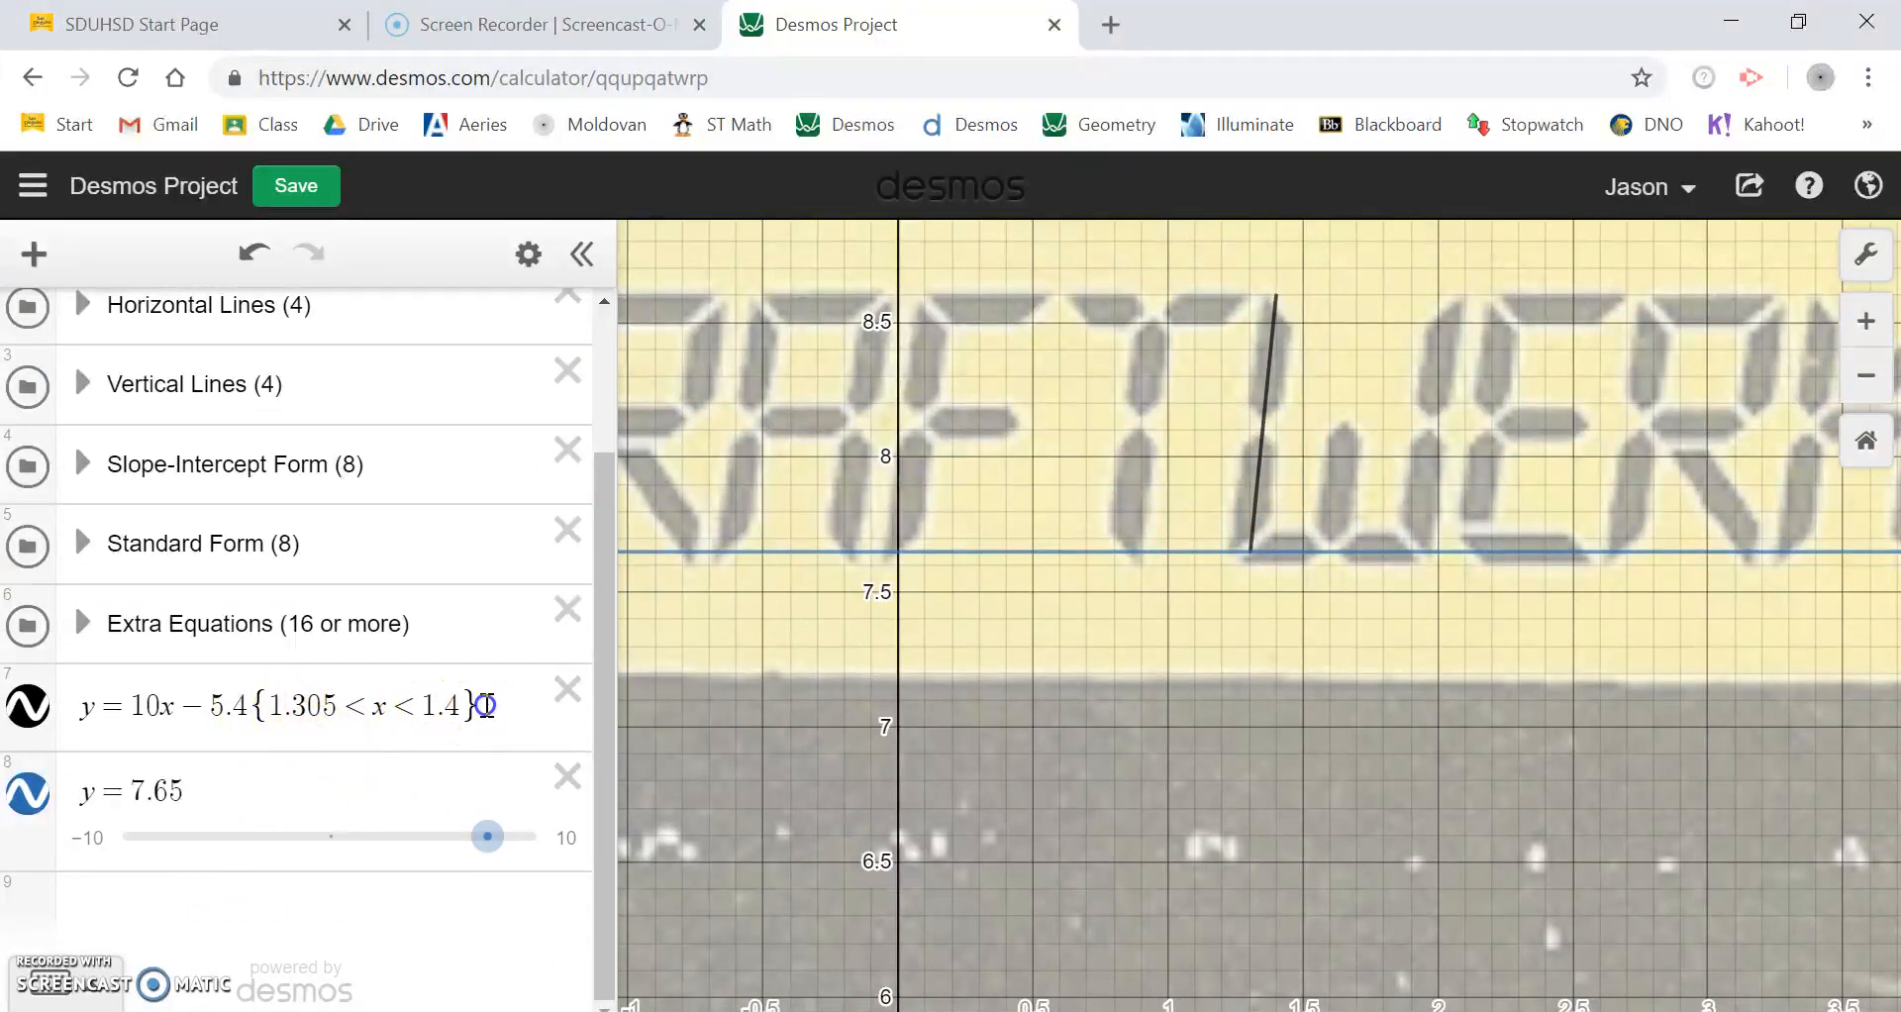
Temporarily remove the left stroke's domain restriction, check its intersection with the line y = 7.65, and undo the removal.
{"action": "left_click_drag", "start_coordinate": [488, 705], "coordinate": [470, 705]}
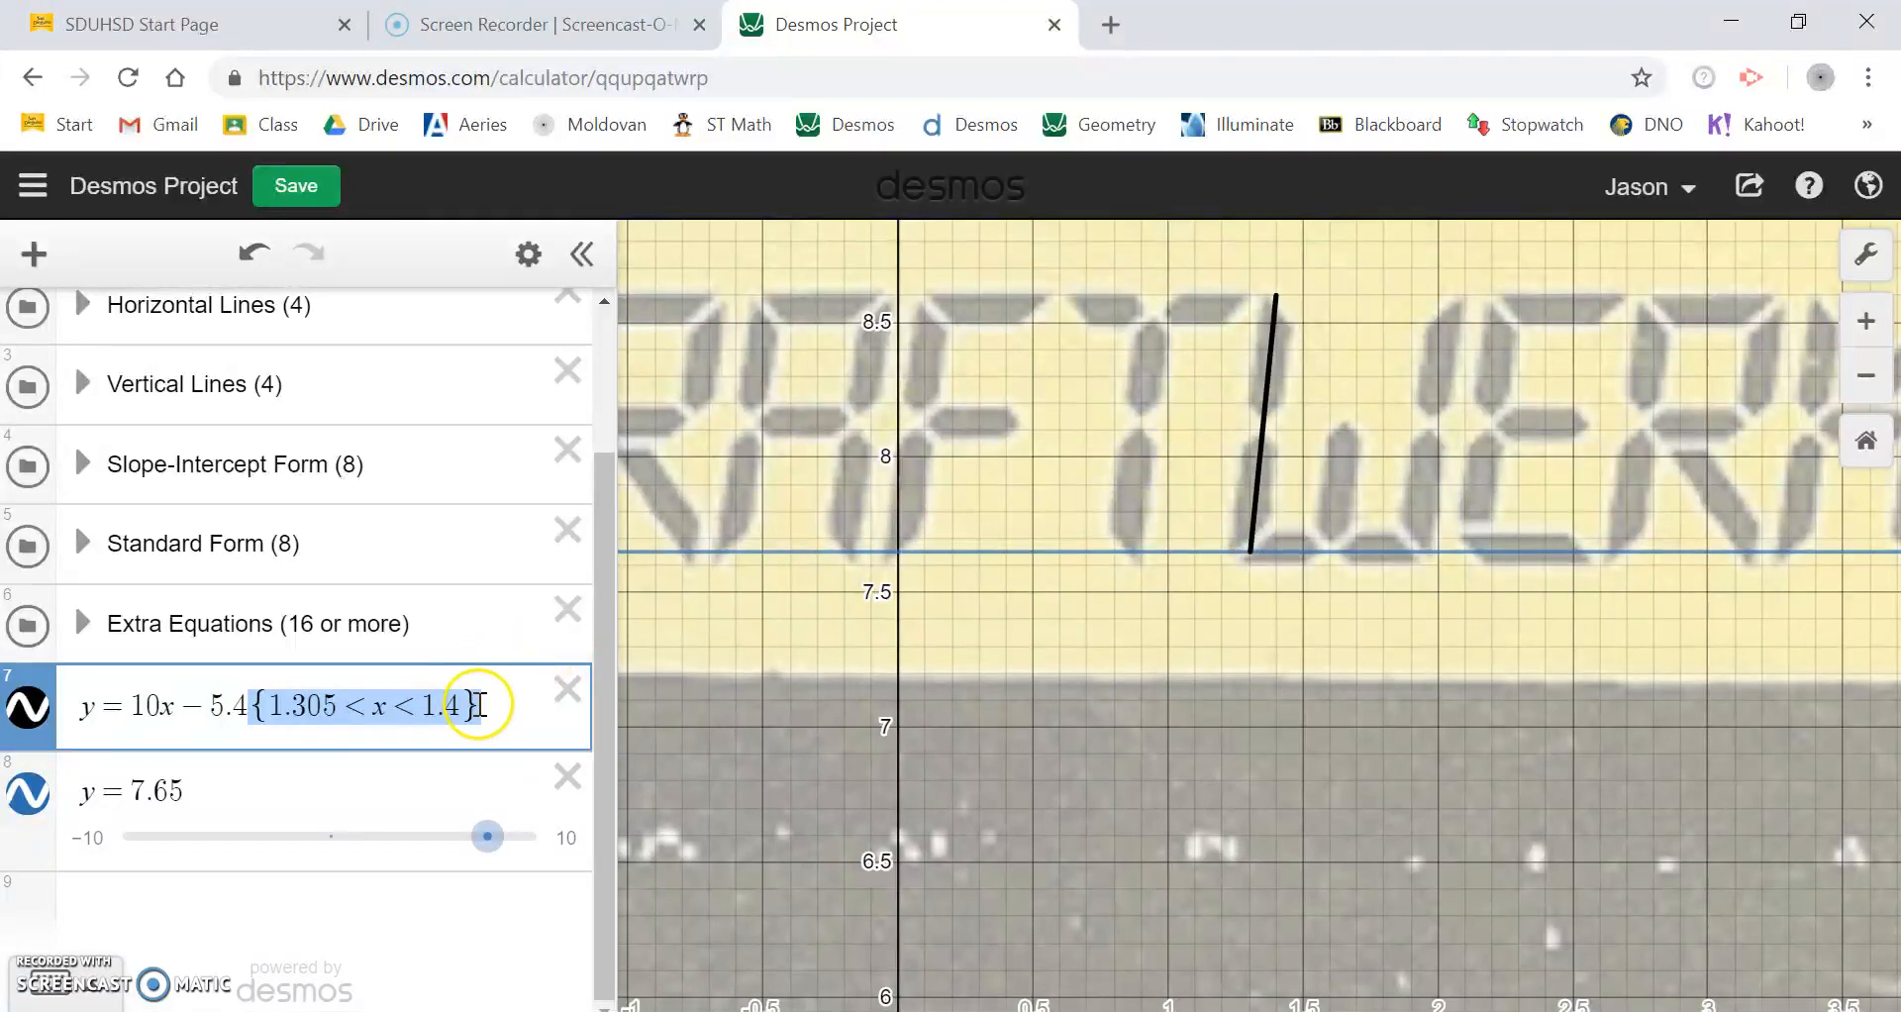
{"action": "key", "text": "BackSpace"}
{"action": "left_click", "coordinate": [1245, 557]}
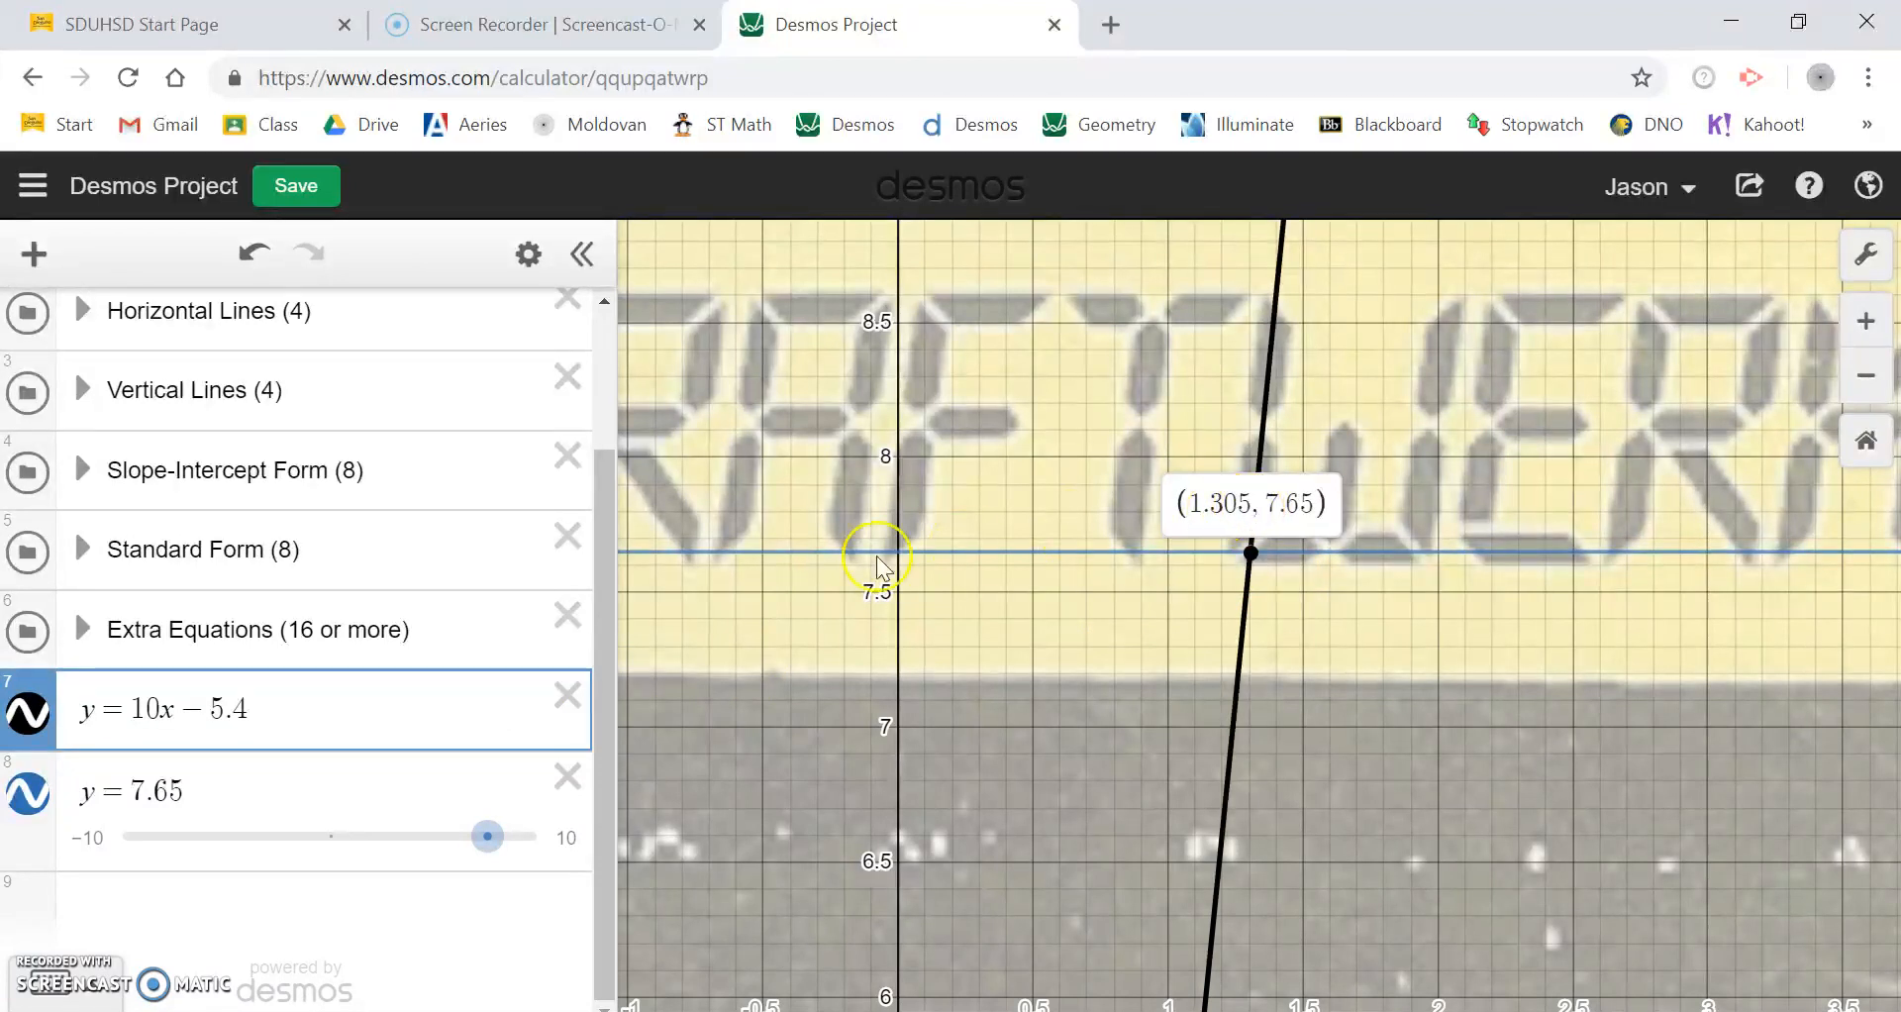
{"action": "left_click", "coordinate": [363, 691]}
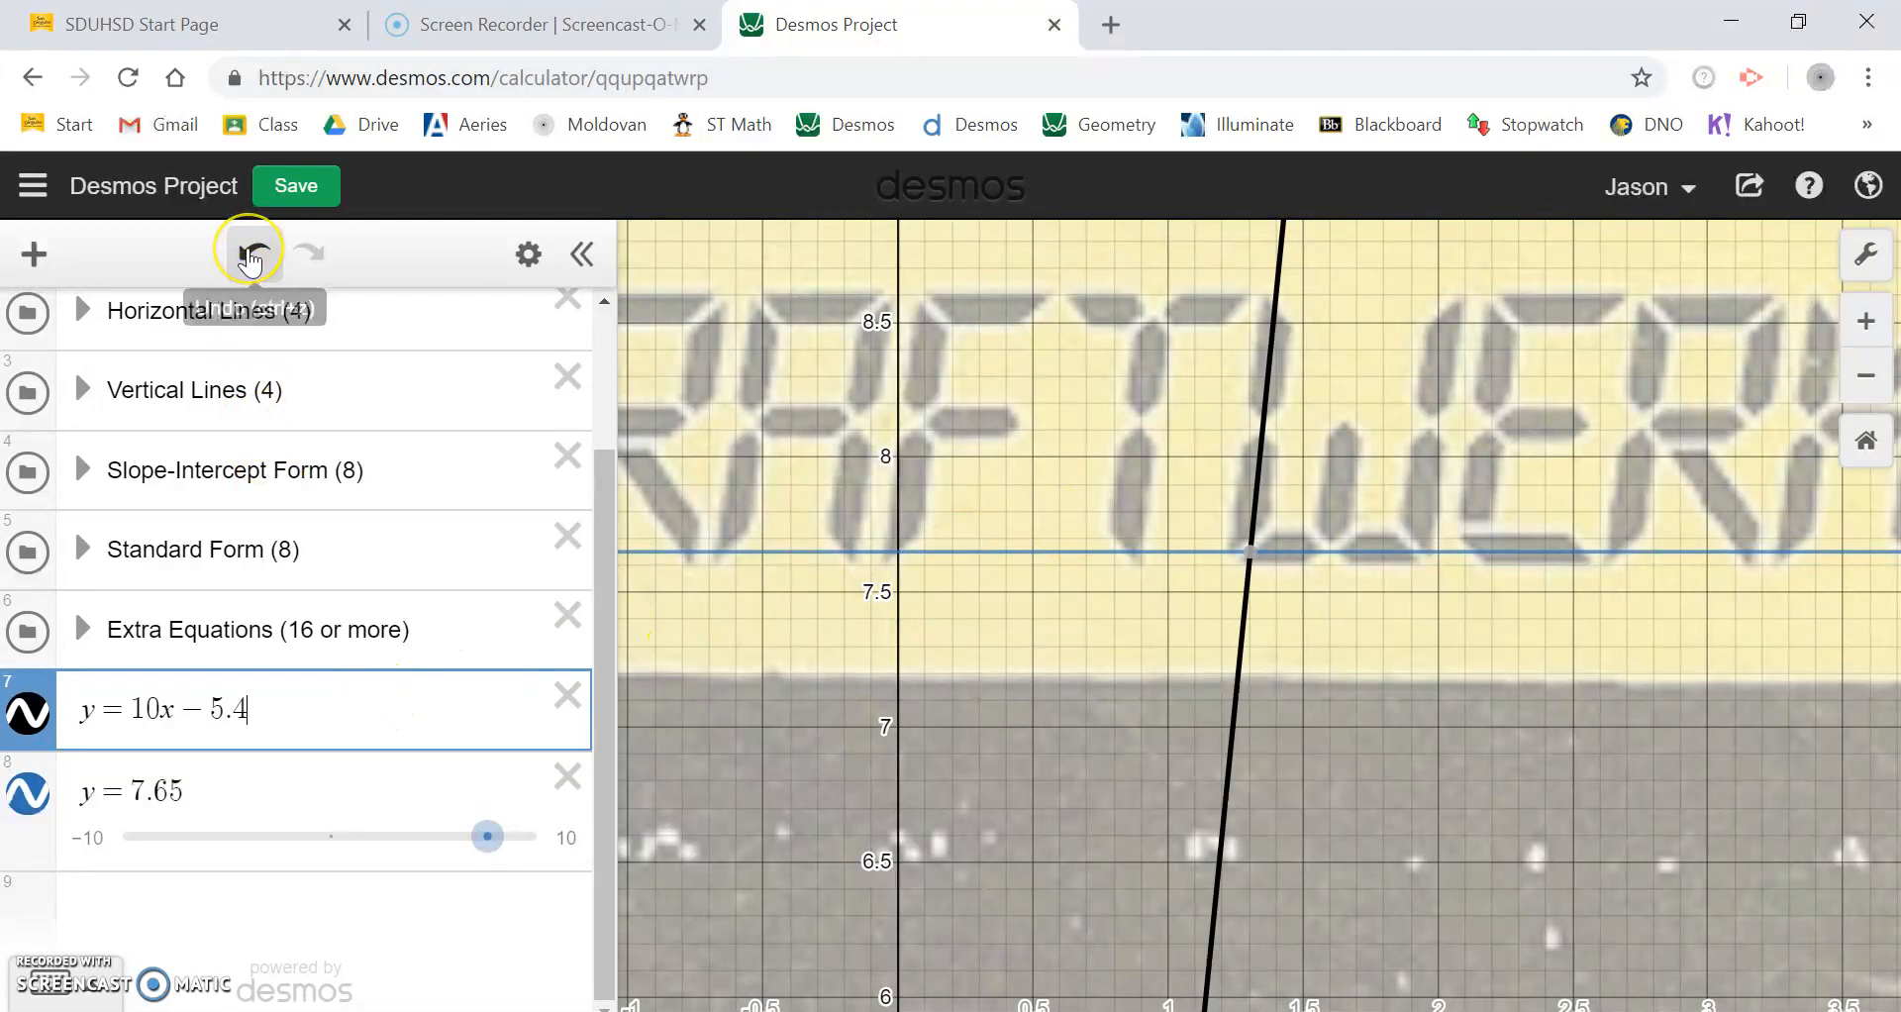
{"action": "left_click", "coordinate": [250, 260]}
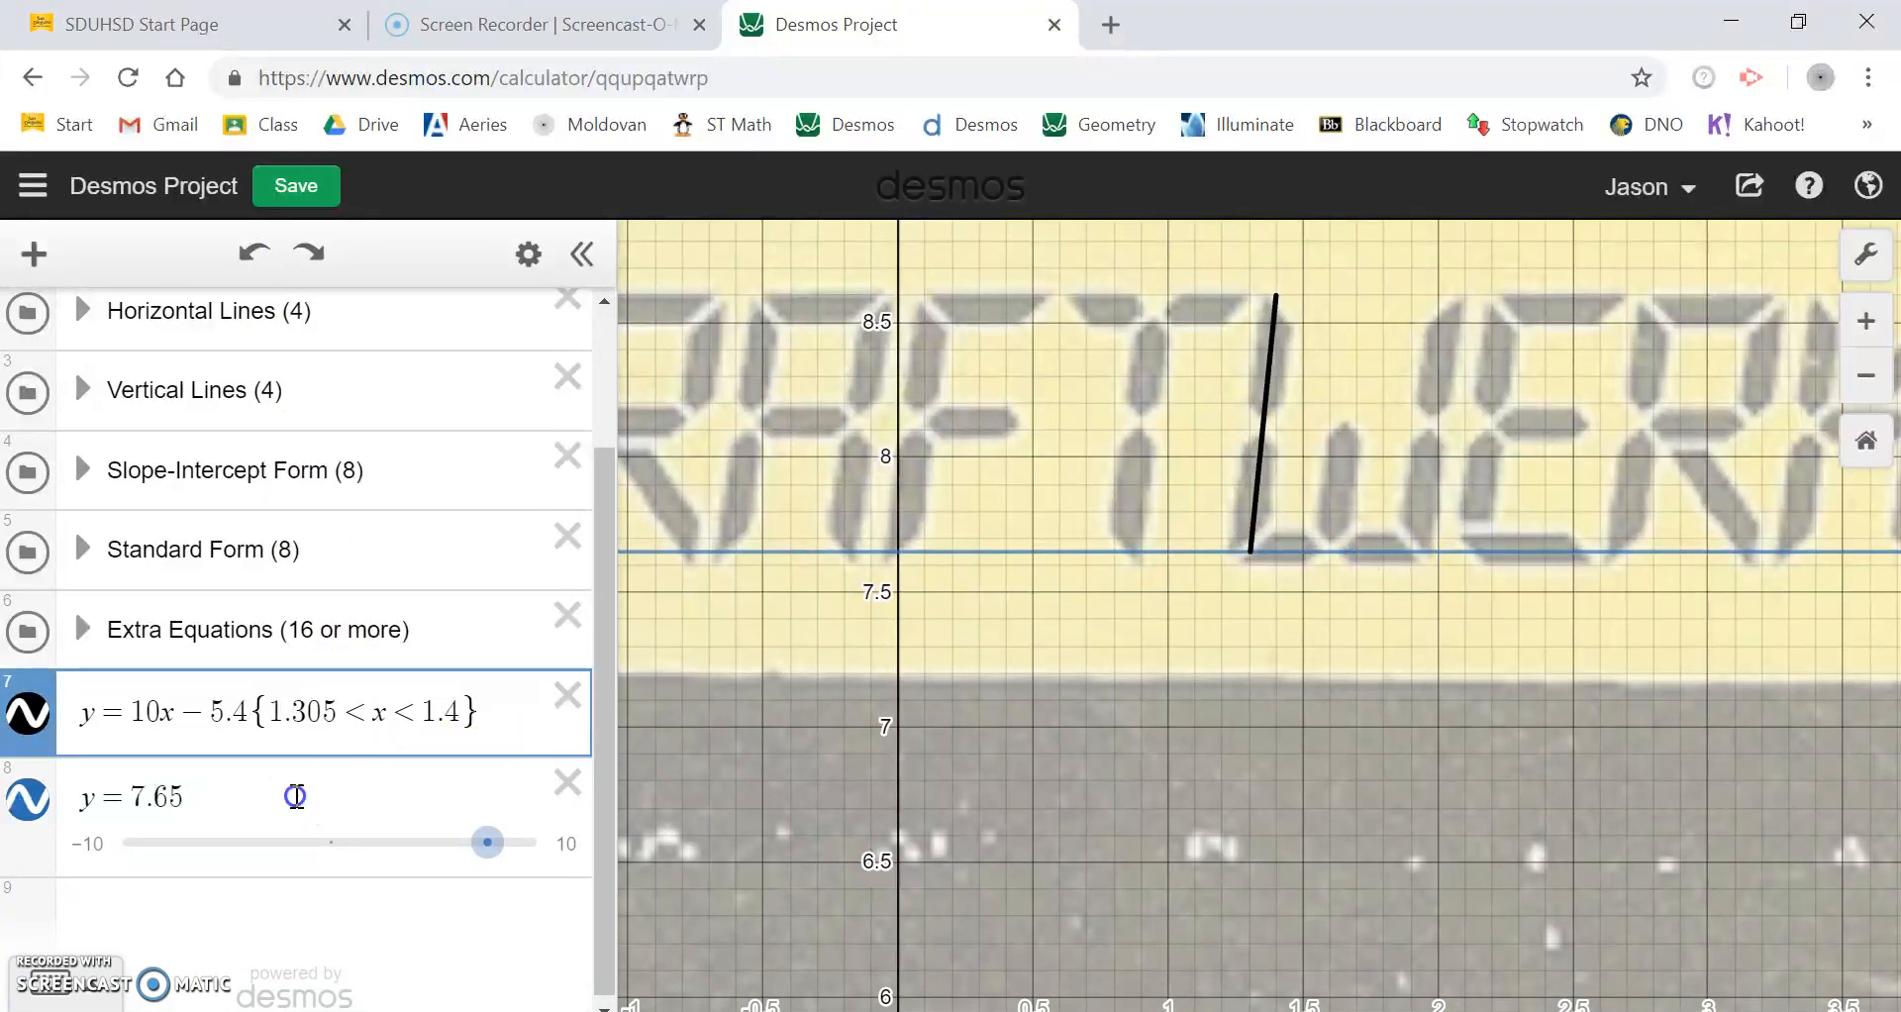
Restrict the horizontal line y = 7.65 to 1.305 < x so it starts at the W's left stroke.
{"action": "left_click", "coordinate": [297, 792]}
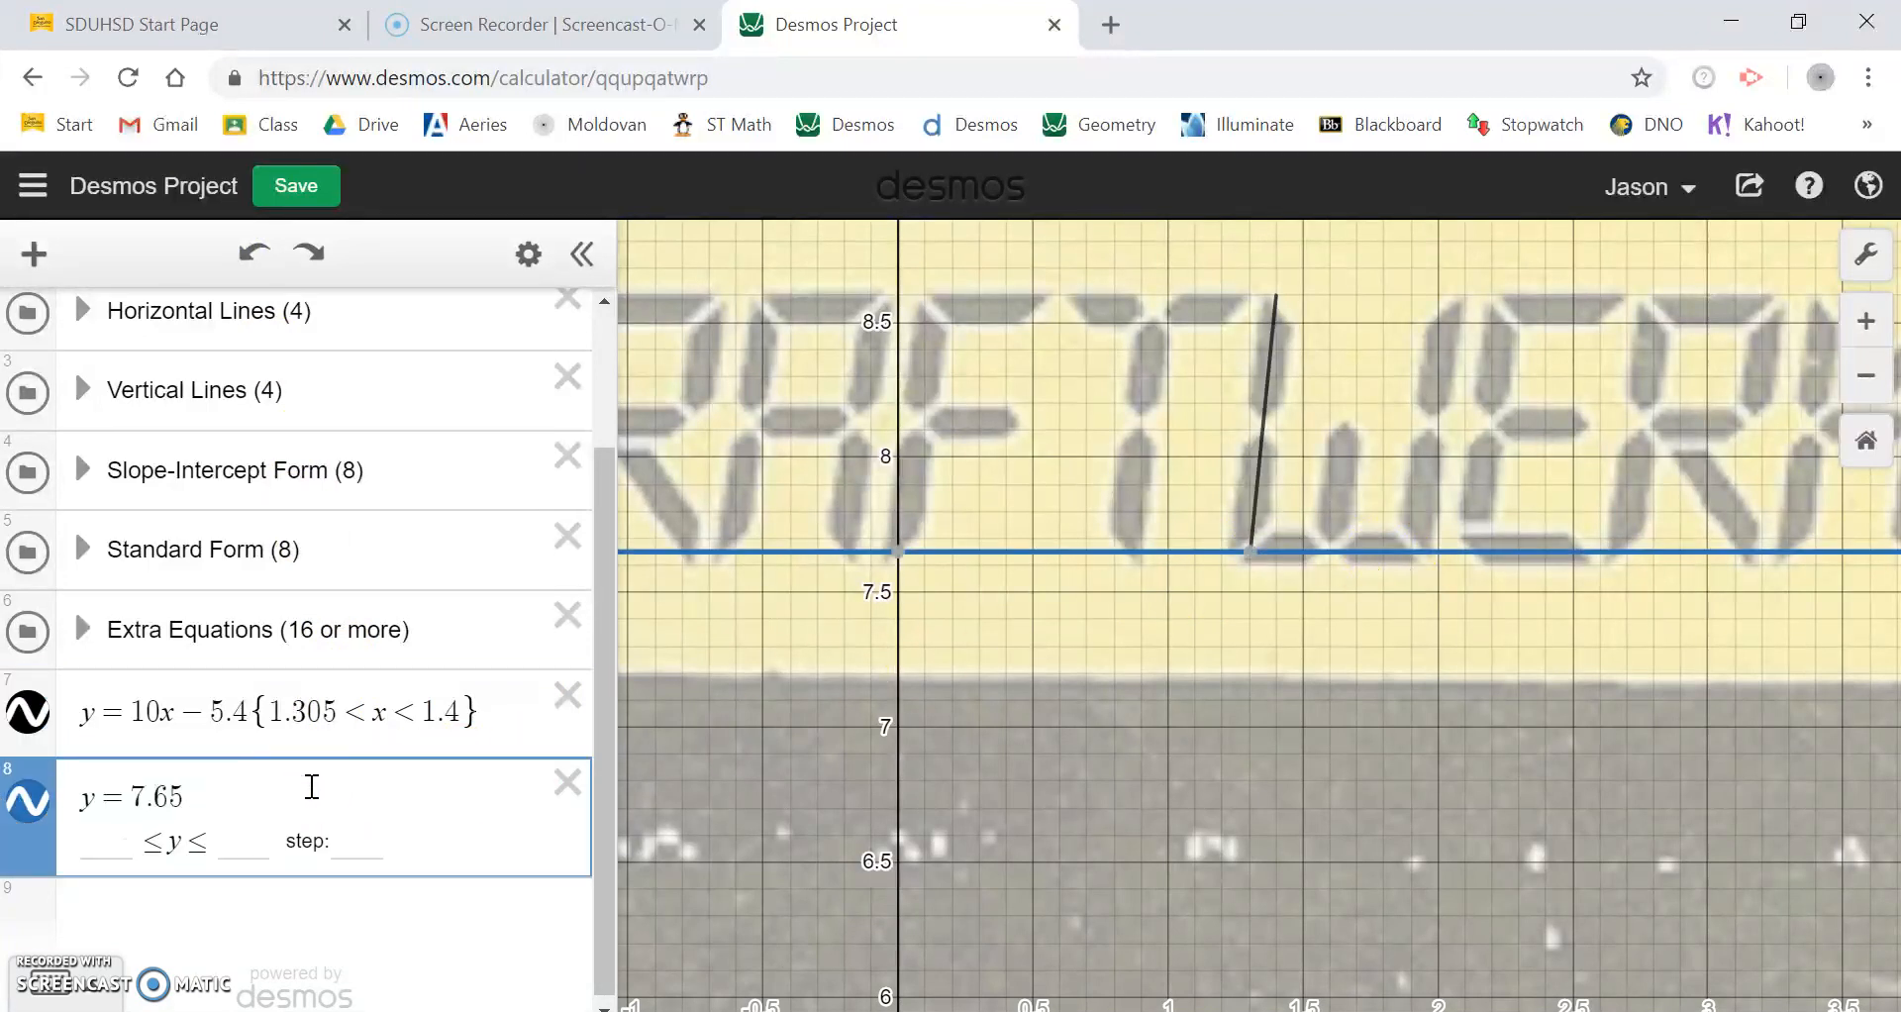
{"action": "type", "text": "1.3"}
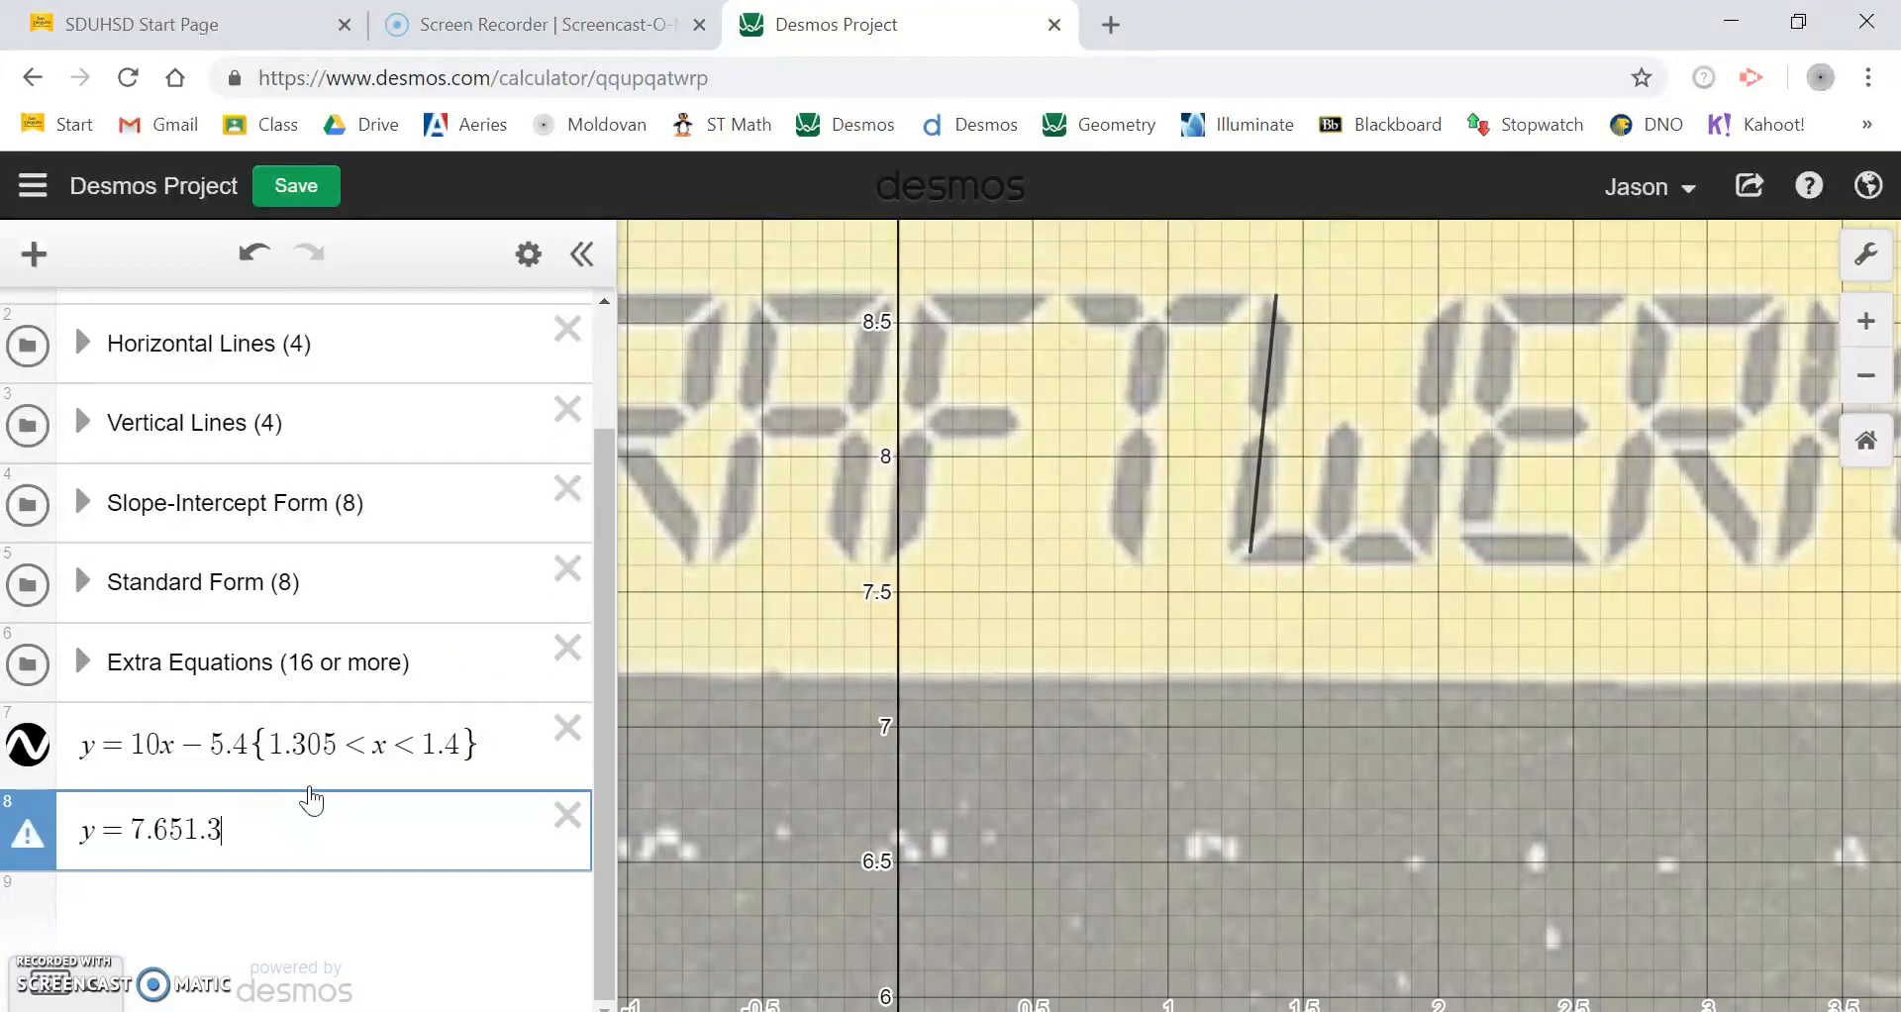
{"action": "key", "text": "BackSpace"}
{"action": "key", "text": "BackSpace"}
{"action": "key", "text": "BackSpace"}
{"action": "type", "text": "{"}
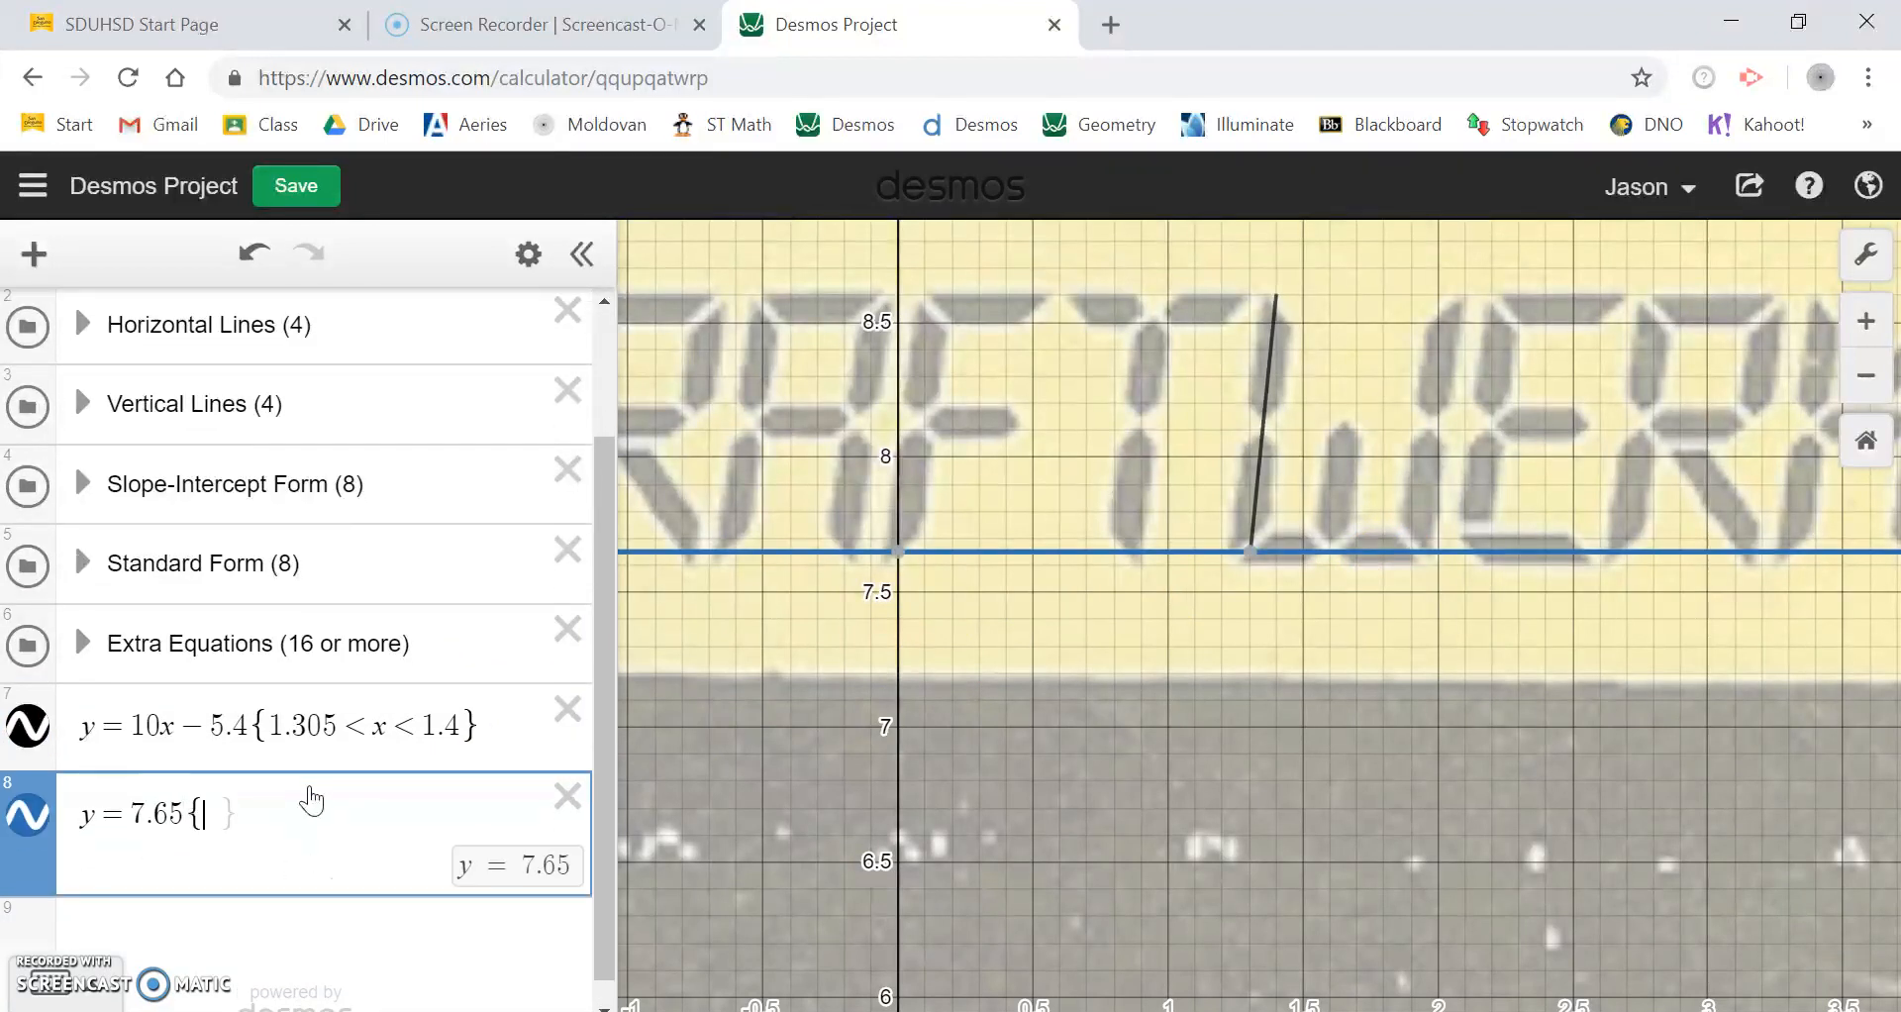
{"action": "type", "text": "1.305"}
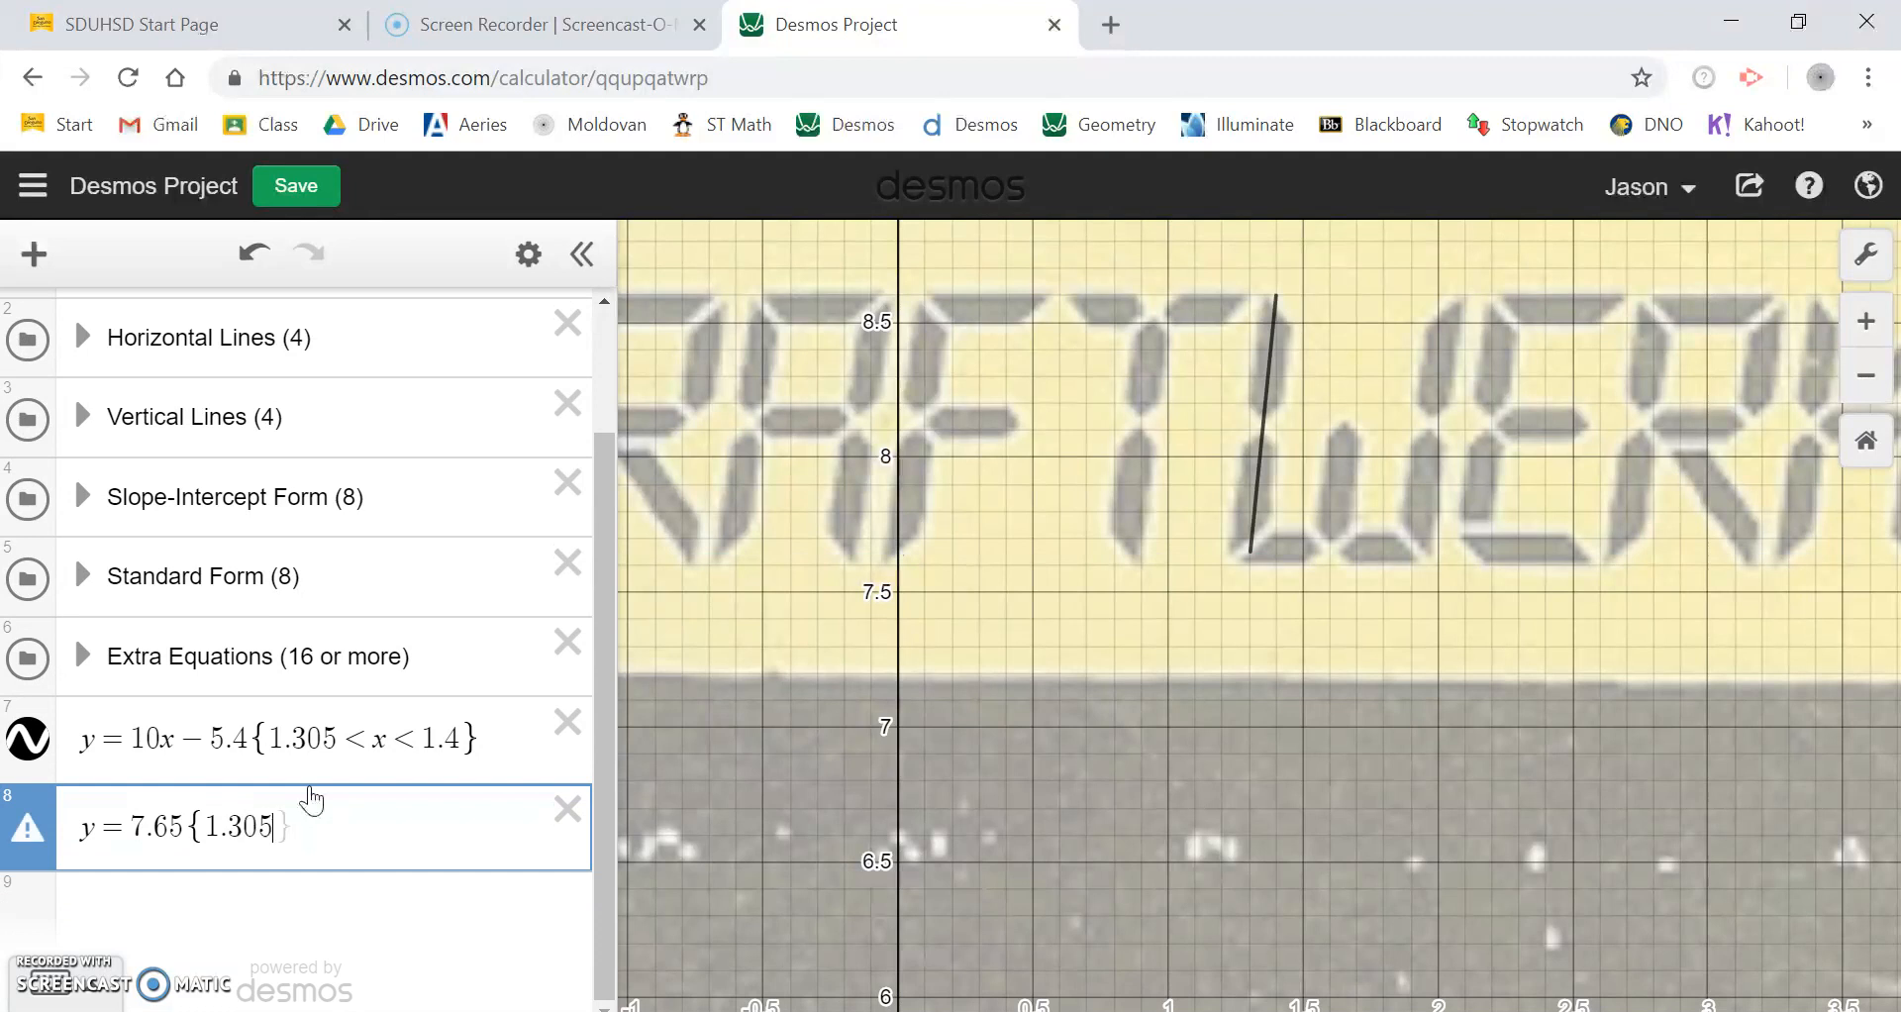
{"action": "type", "text": "<x"}
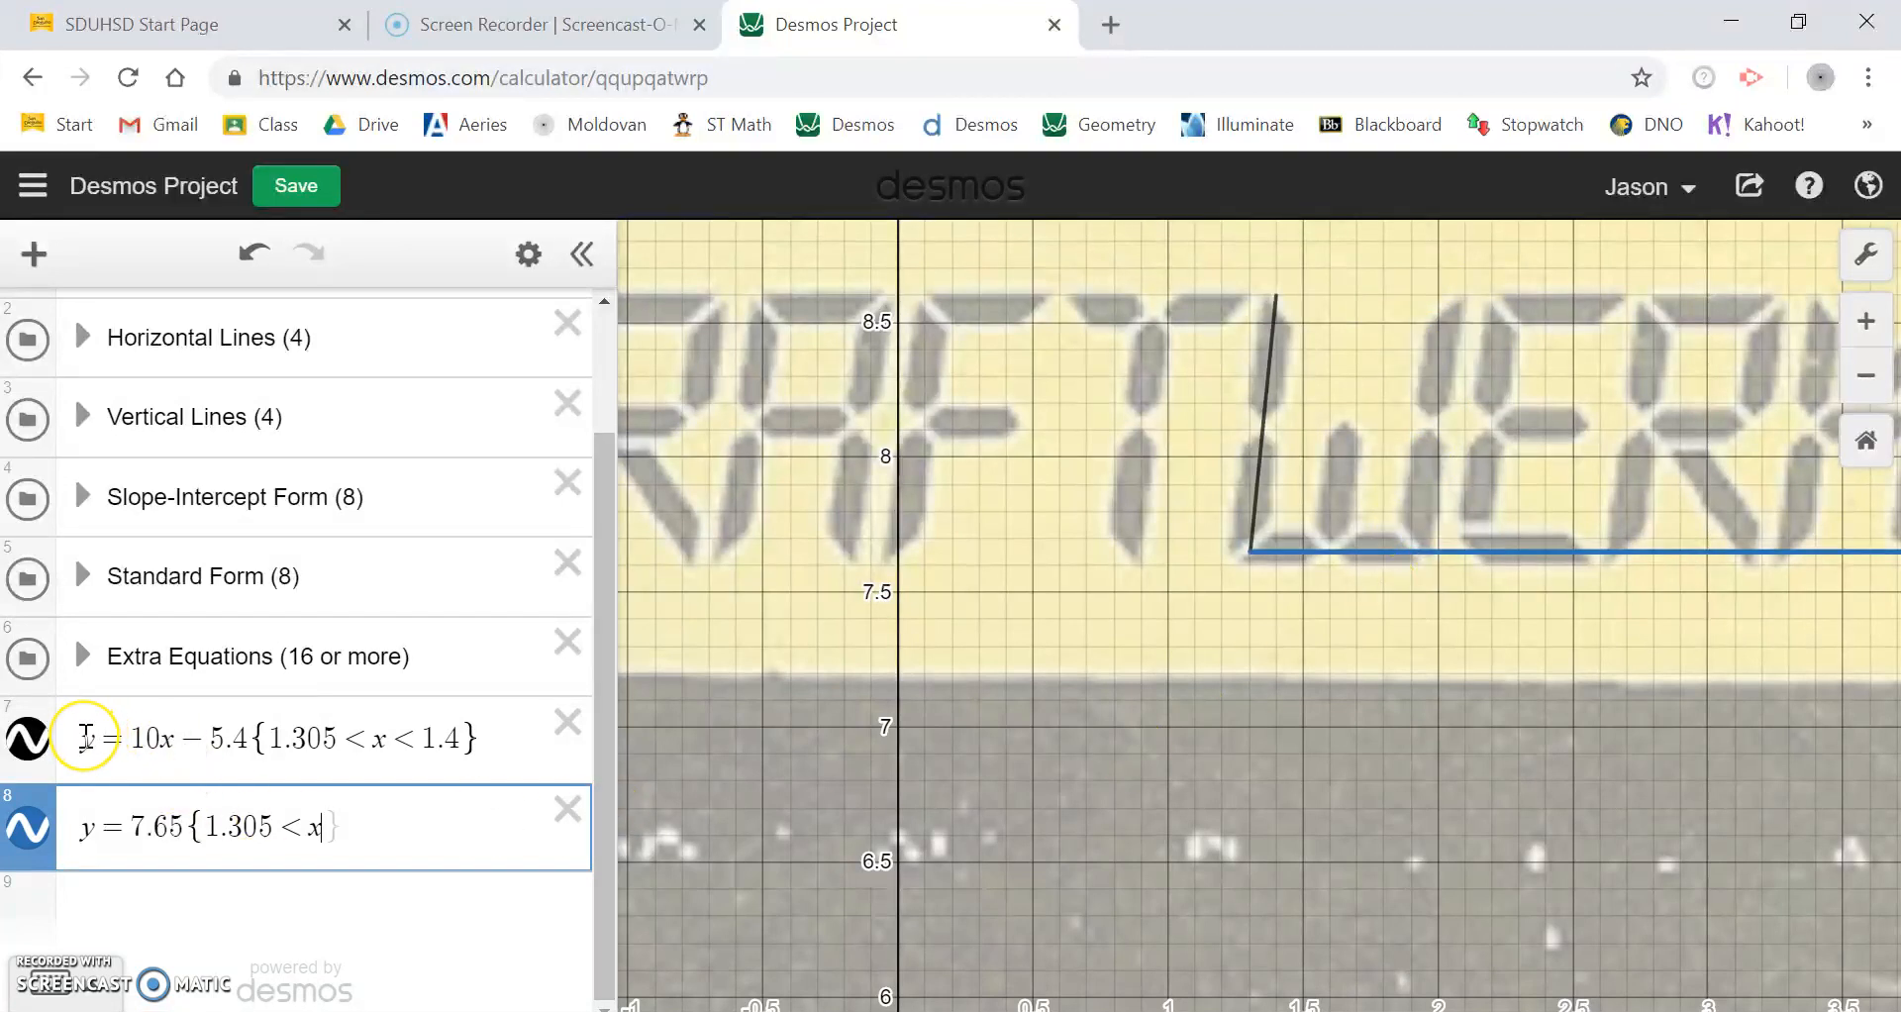
Copy the left stroke's equation y = 10x − 5.4, without its restriction, into a new expression.
{"action": "left_click_drag", "start_coordinate": [86, 738], "coordinate": [252, 738]}
{"action": "key", "text": "ctrl+c"}
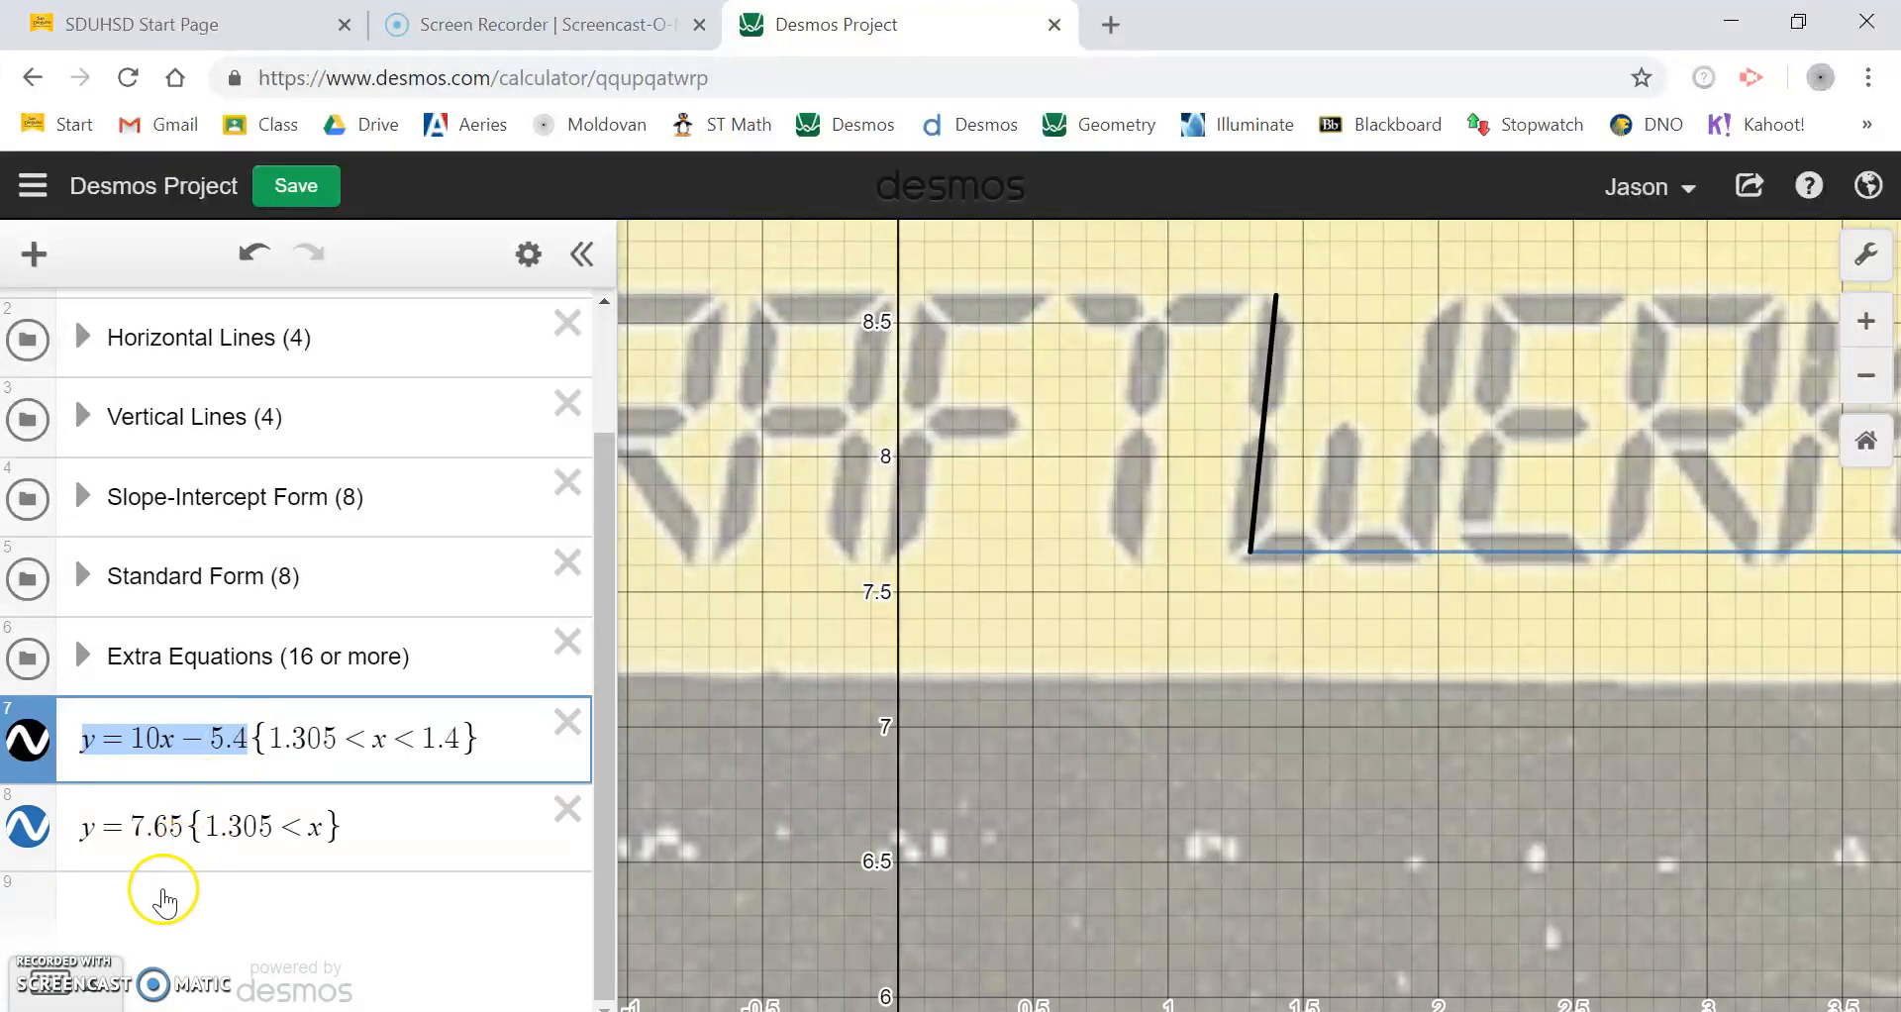
{"action": "left_click", "coordinate": [163, 896]}
{"action": "key", "text": "ctrl+v"}
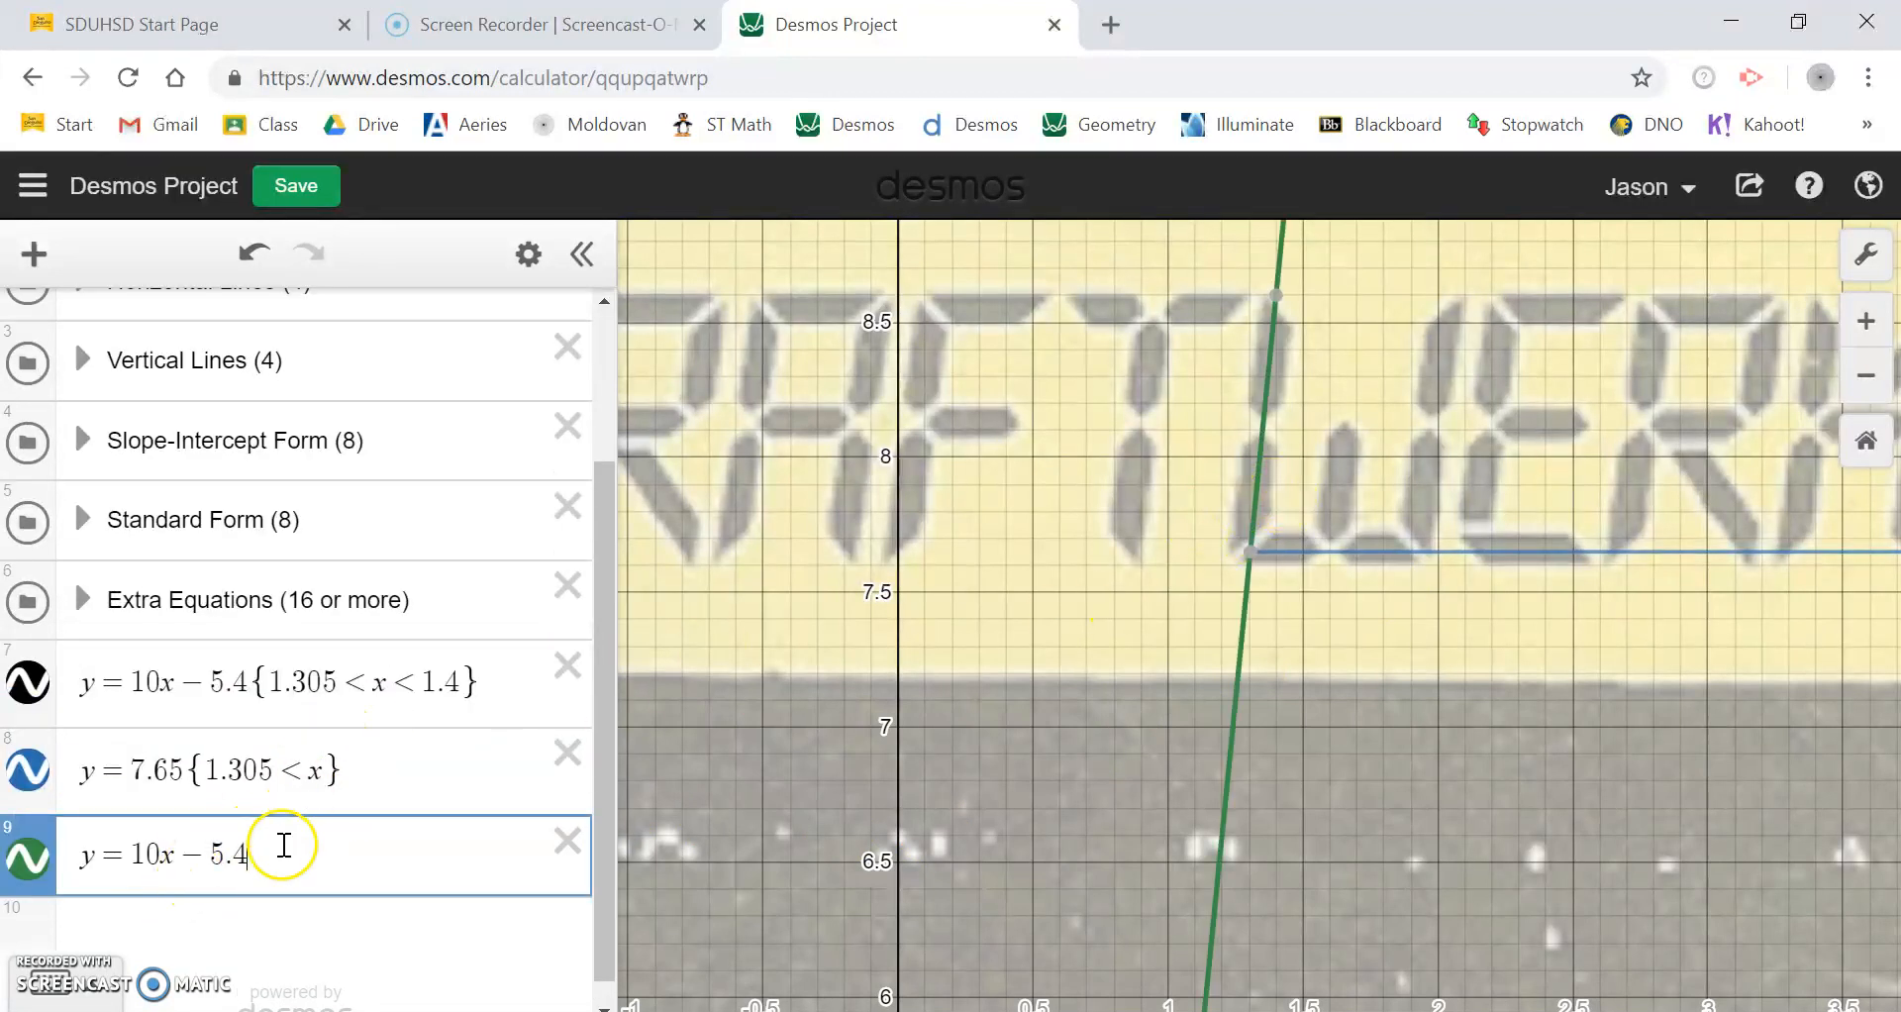
Change the copied equation to y = 10x − 11.6 to align the line with the right stroke of the W.
{"action": "key", "text": "BackSpace"}
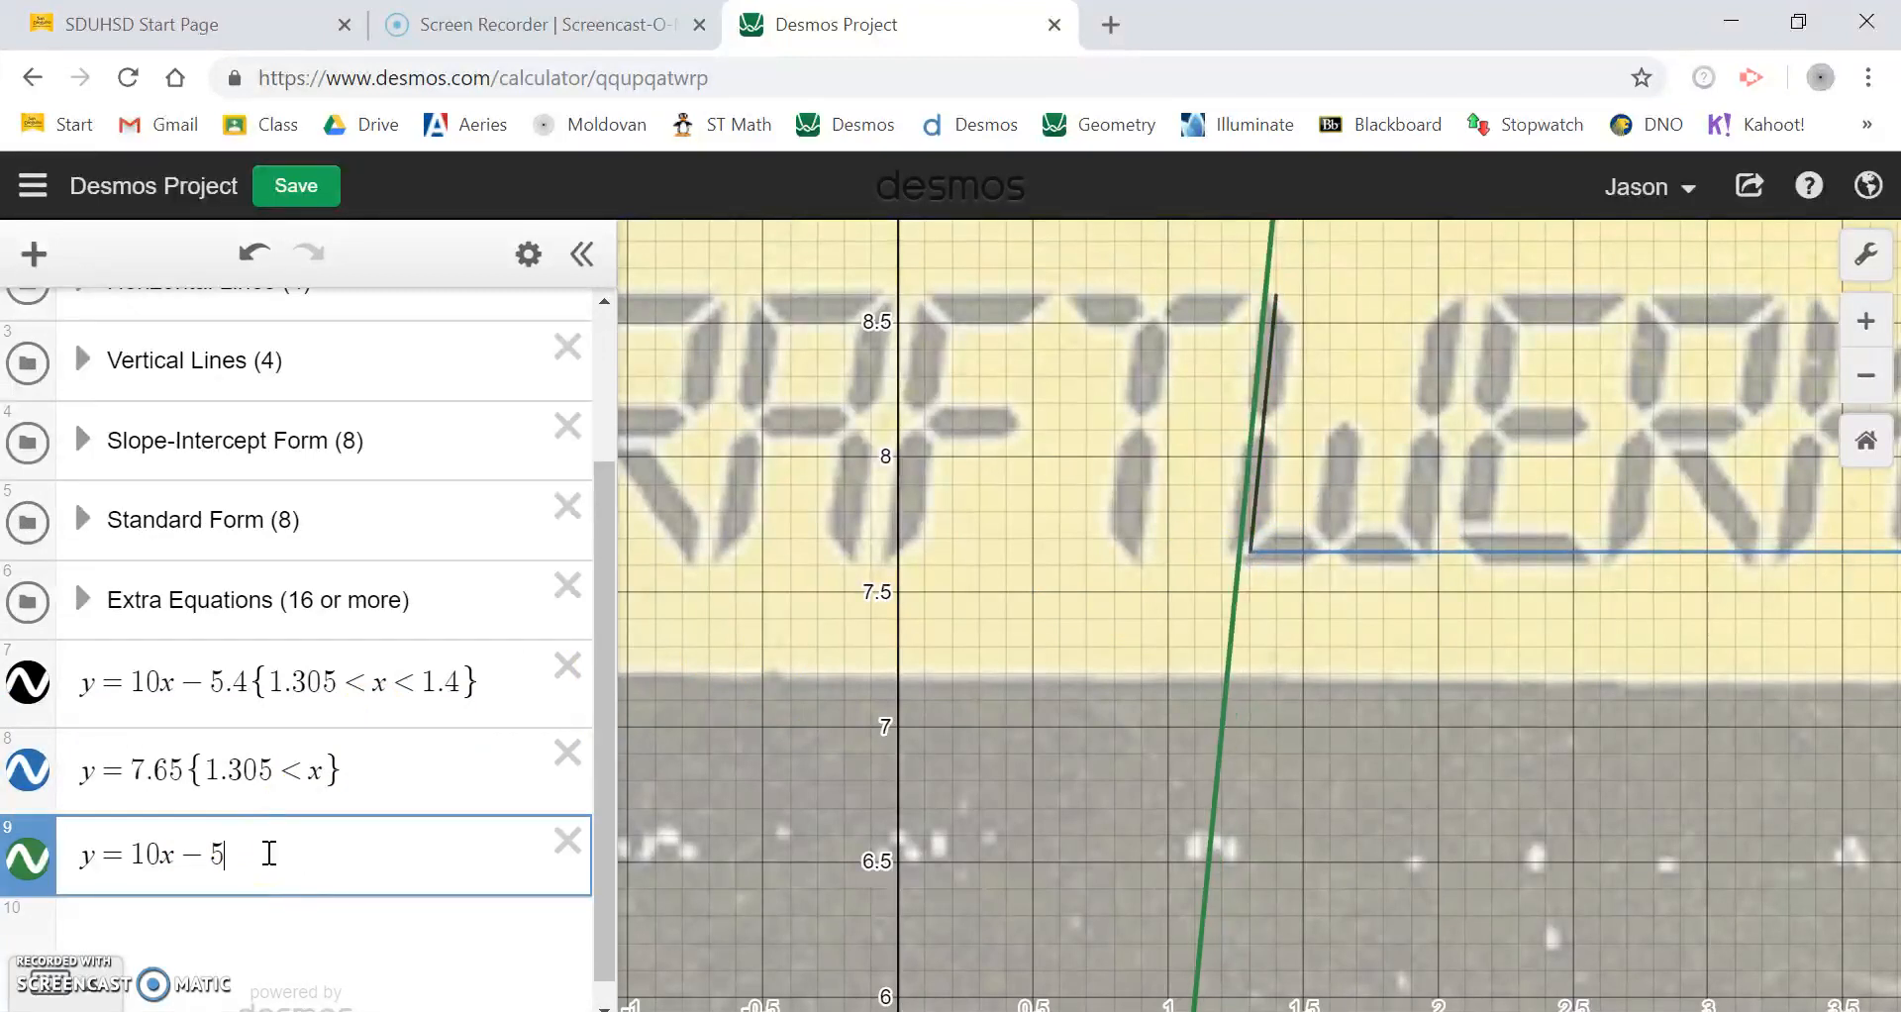
{"action": "type", "text": "10"}
{"action": "key", "text": "BackSpace"}
{"action": "type", "text": "1"}
{"action": "key", "text": "BackSpace"}
{"action": "type", "text": "2"}
{"action": "key", "text": "BackSpace"}
{"action": "type", "text": "11.4"}
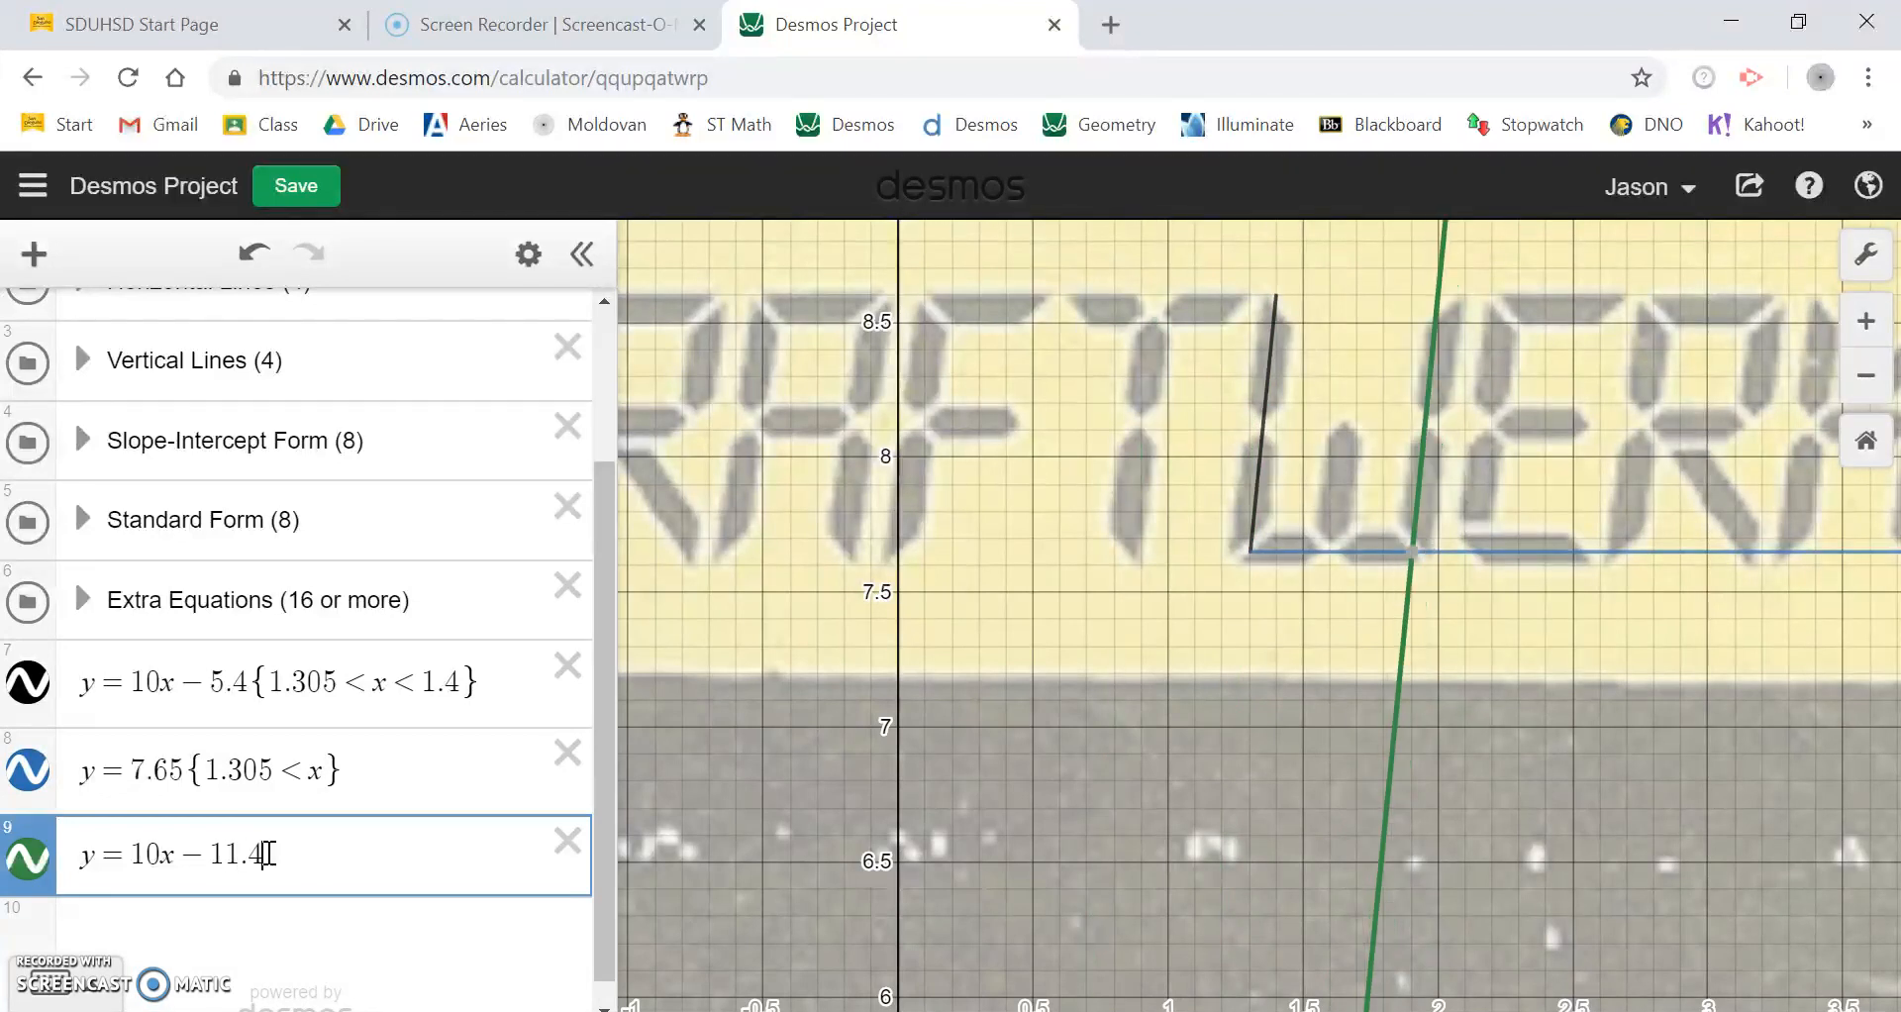
{"action": "key", "text": "BackSpace"}
{"action": "type", "text": "5"}
{"action": "left_click", "coordinate": [287, 814]}
{"action": "key", "text": "BackSpace"}
{"action": "type", "text": "6"}
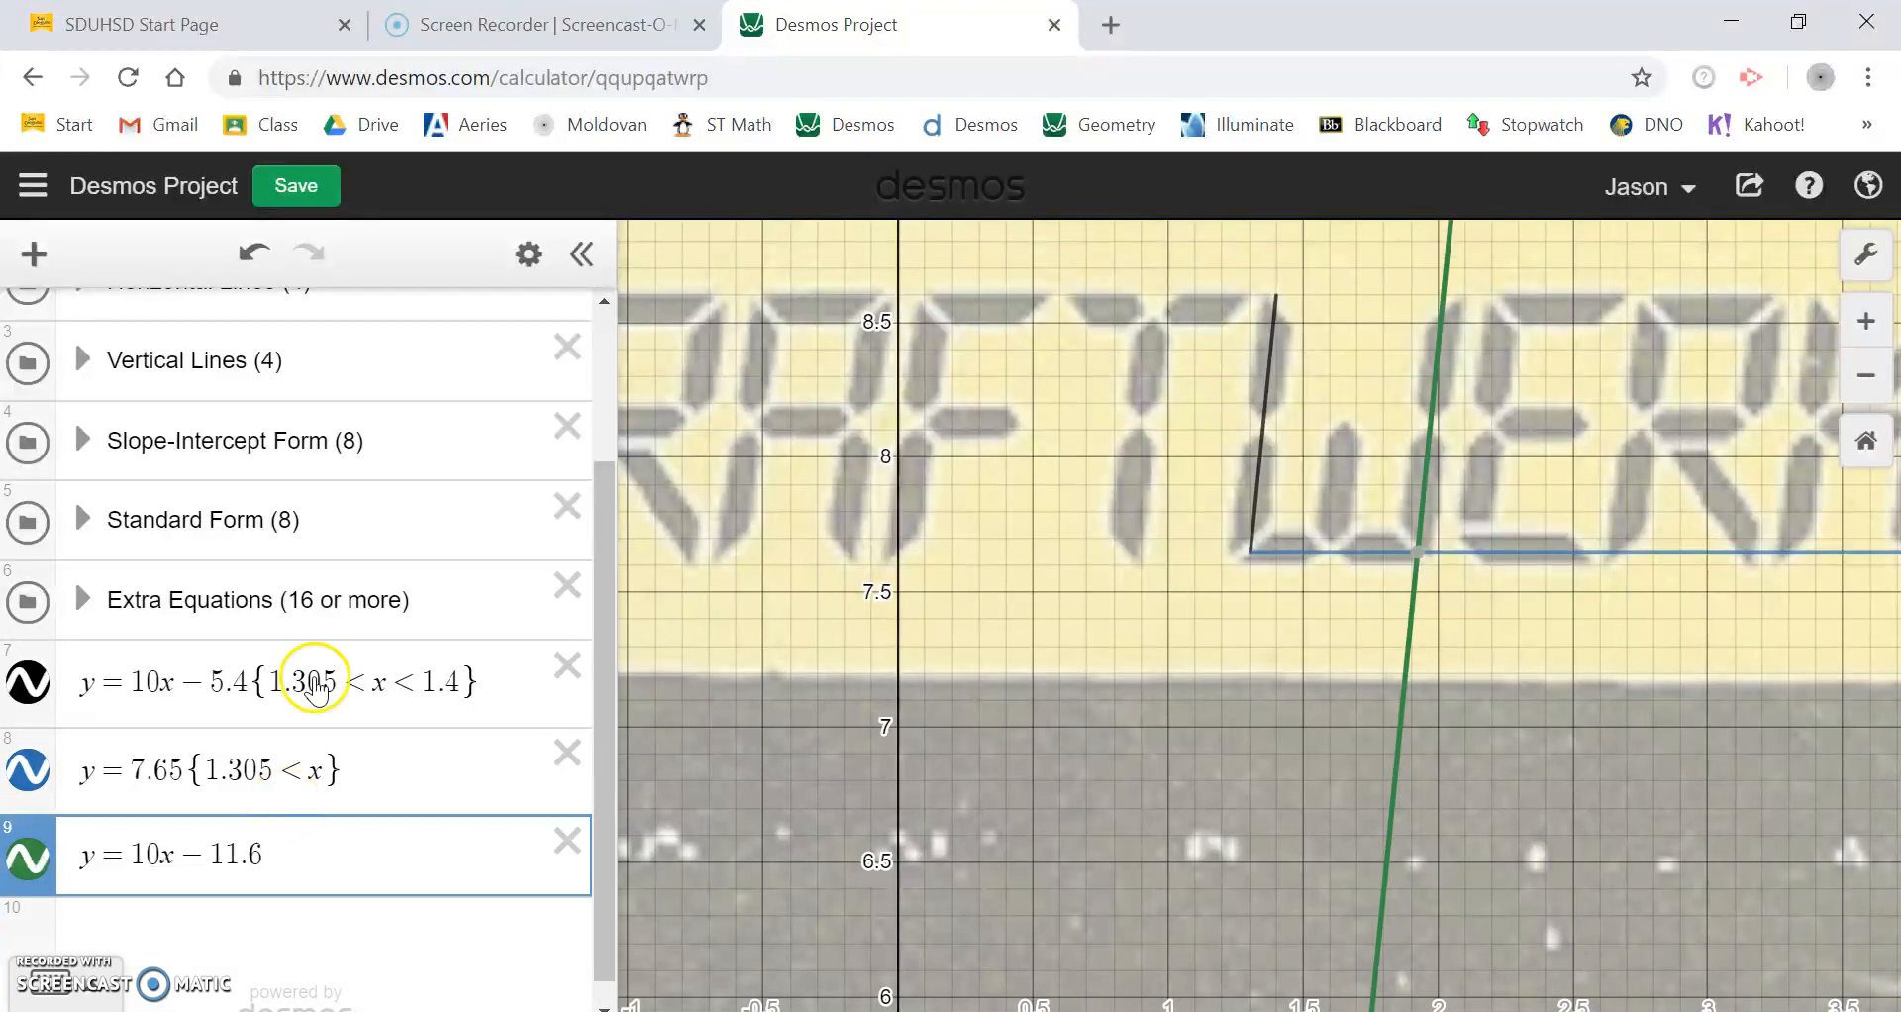
Restrict the W's right stroke line to 1.925 < x < 2.02, based on its points at the bottom and top.
{"action": "left_click", "coordinate": [1414, 552]}
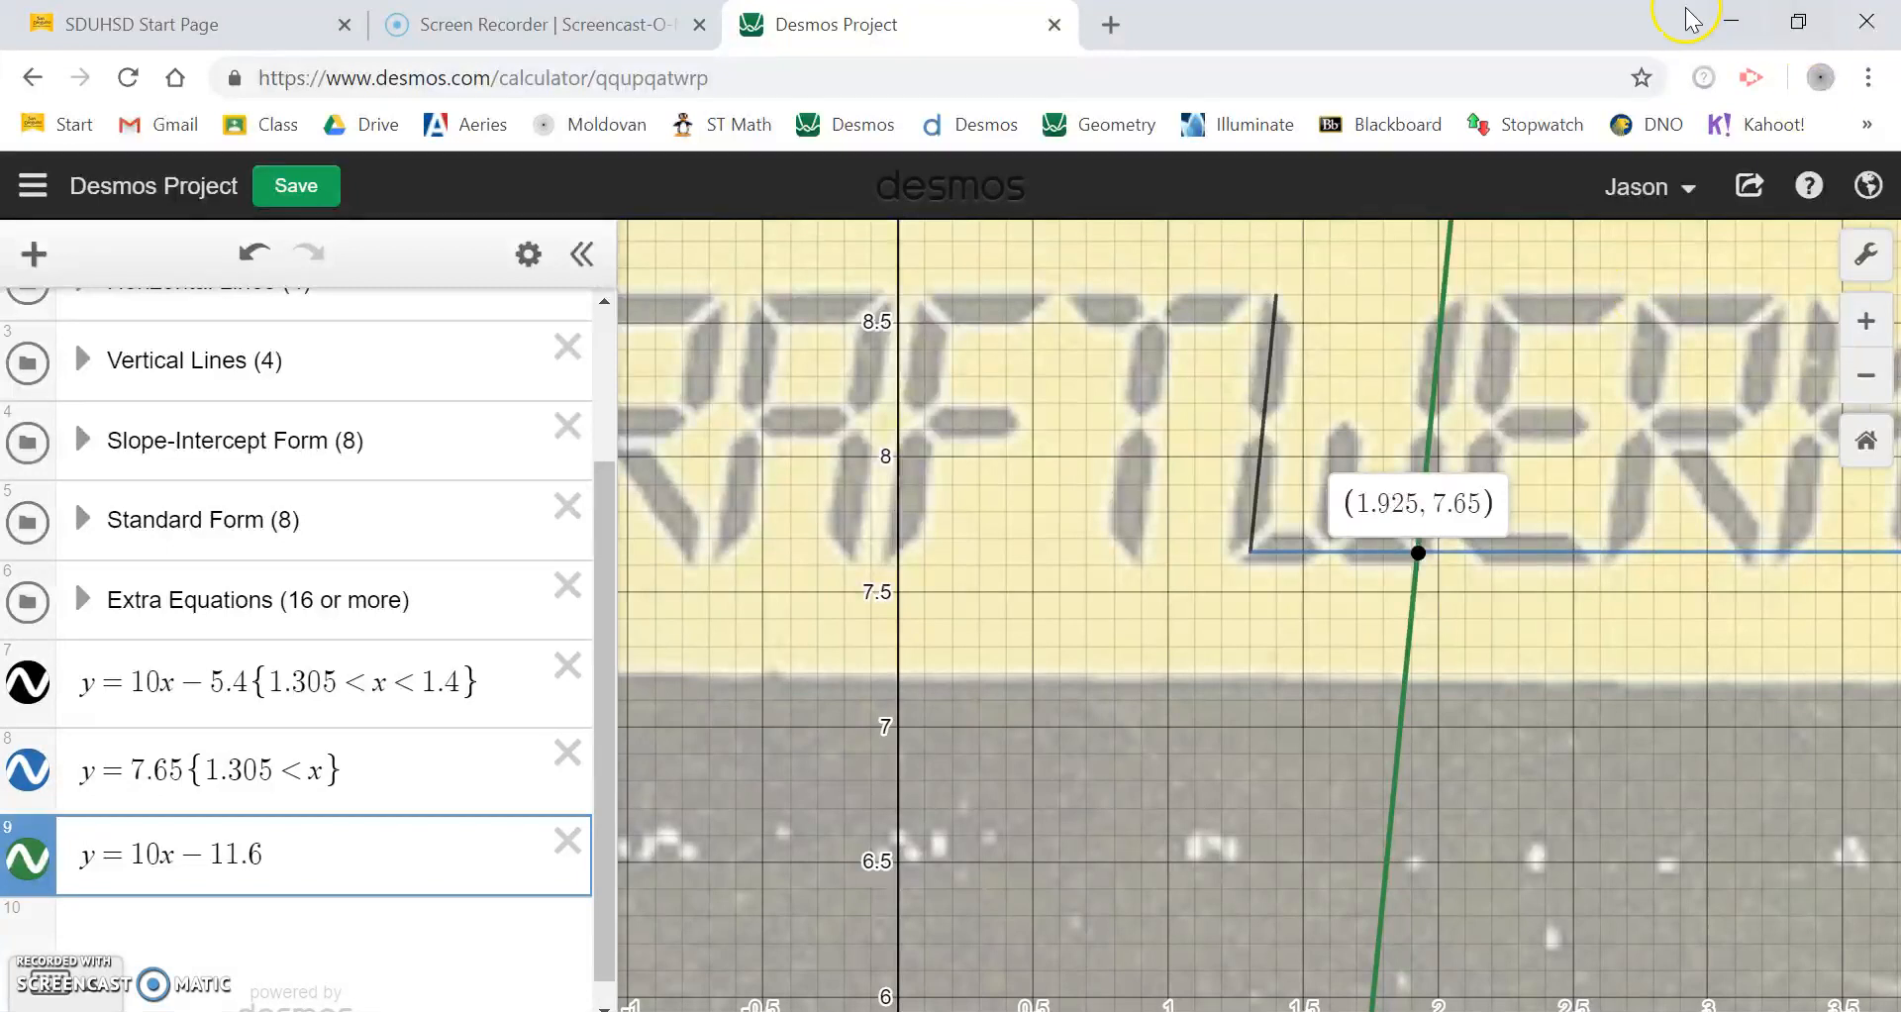
{"action": "left_click", "coordinate": [1448, 313]}
{"action": "left_click", "coordinate": [1444, 300]}
{"action": "left_click_drag", "start_coordinate": [1445, 301], "coordinate": [1442, 300]}
{"action": "left_click", "coordinate": [1277, 299]}
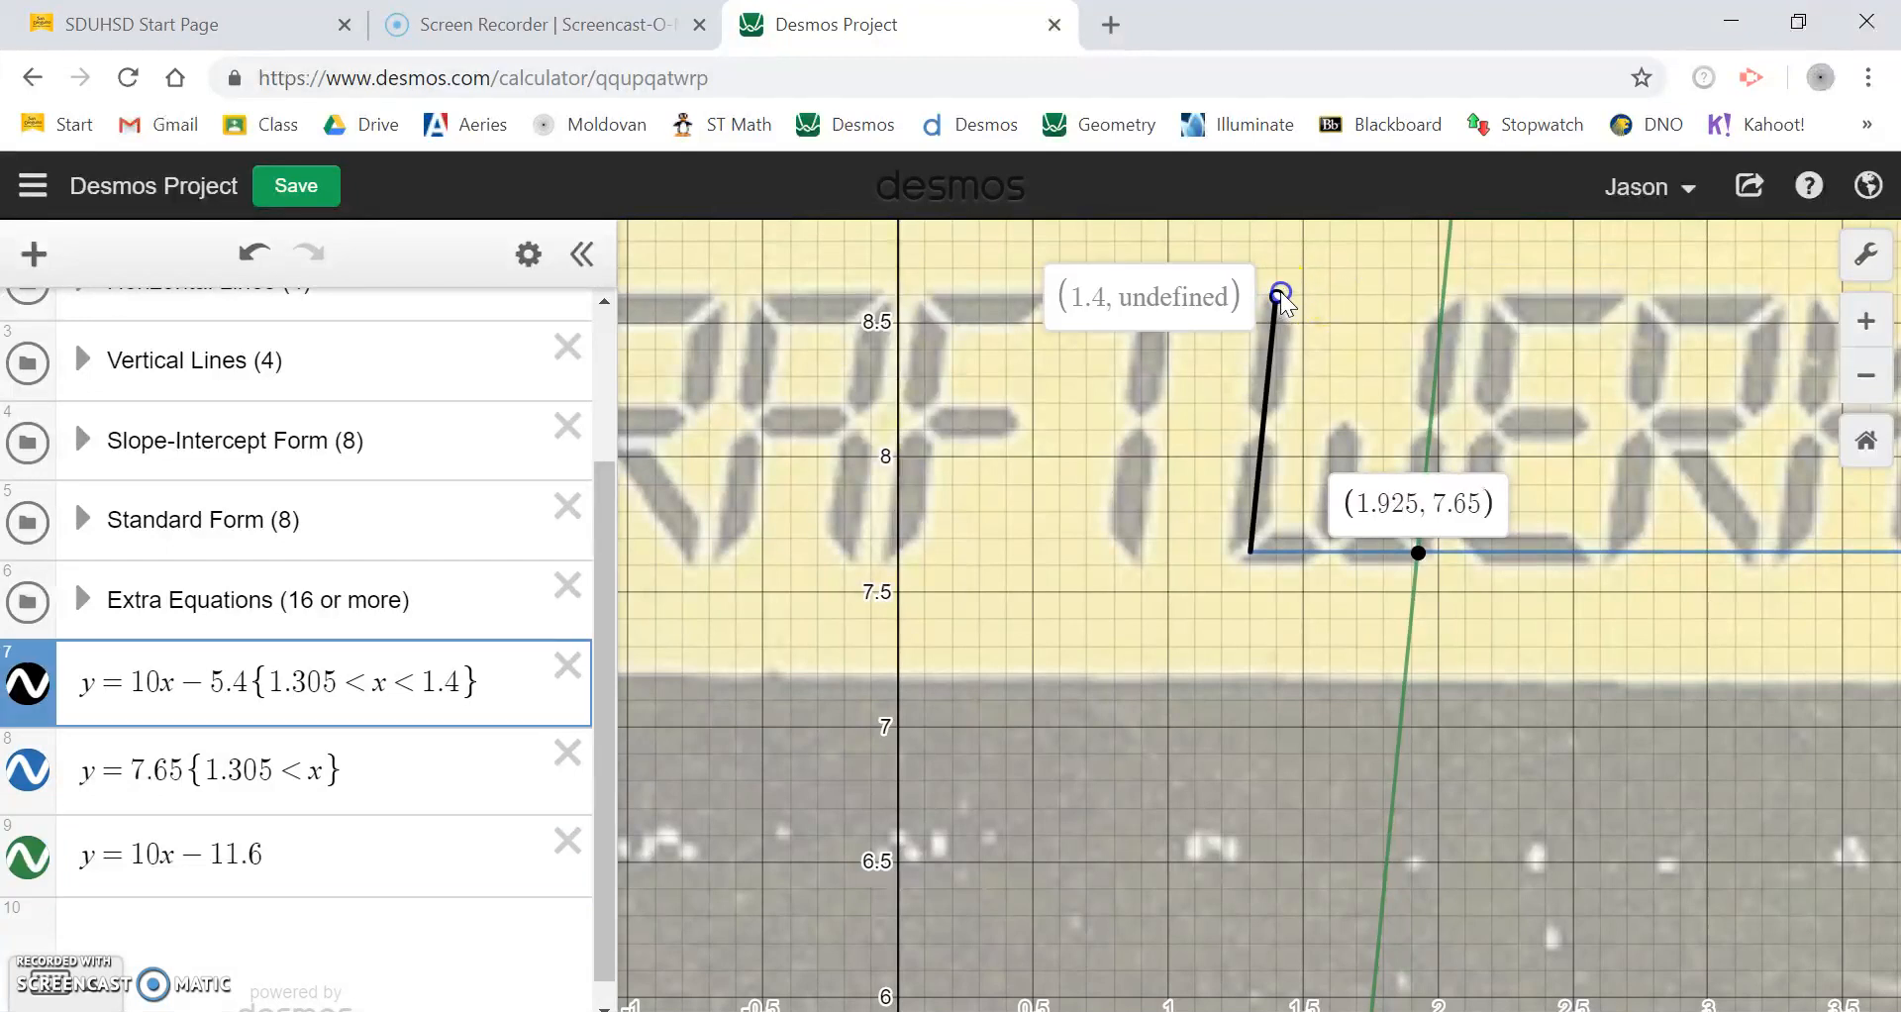
{"action": "left_click", "coordinate": [1441, 308]}
{"action": "left_click_drag", "start_coordinate": [1440, 307], "coordinate": [1446, 295]}
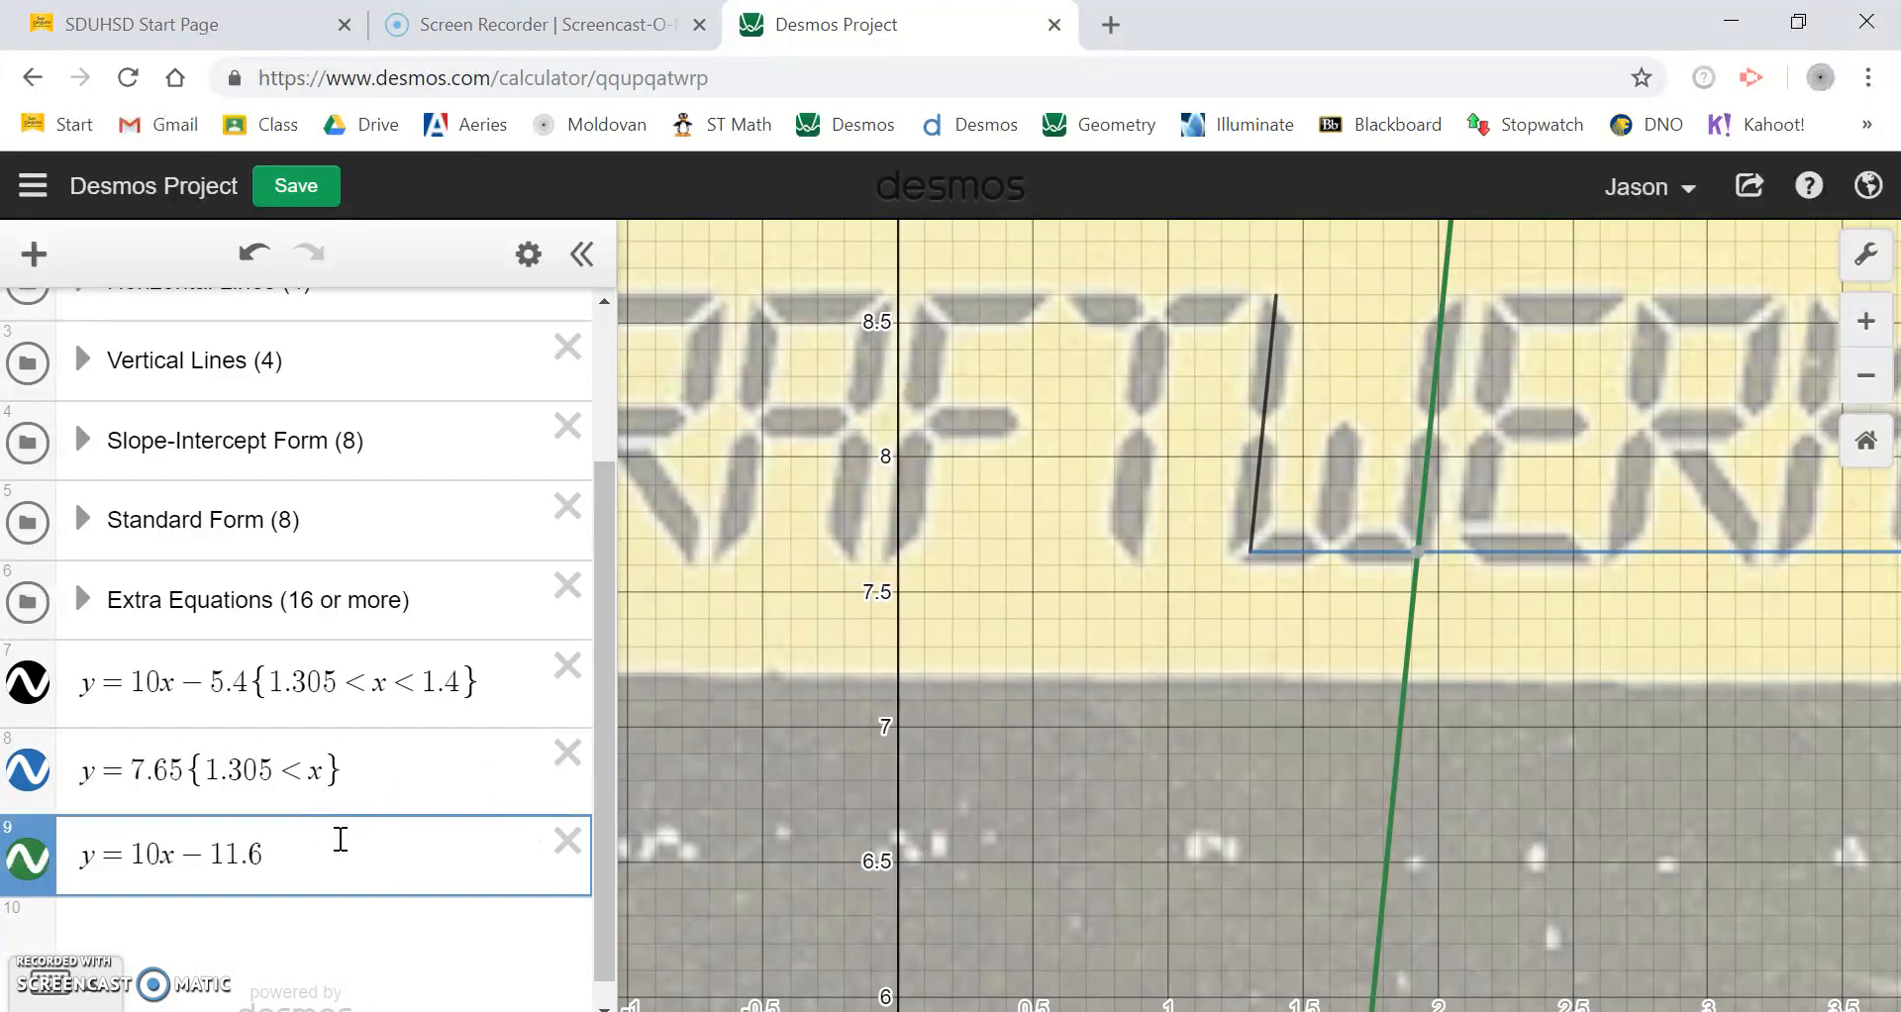
{"action": "type", "text": "{1"}
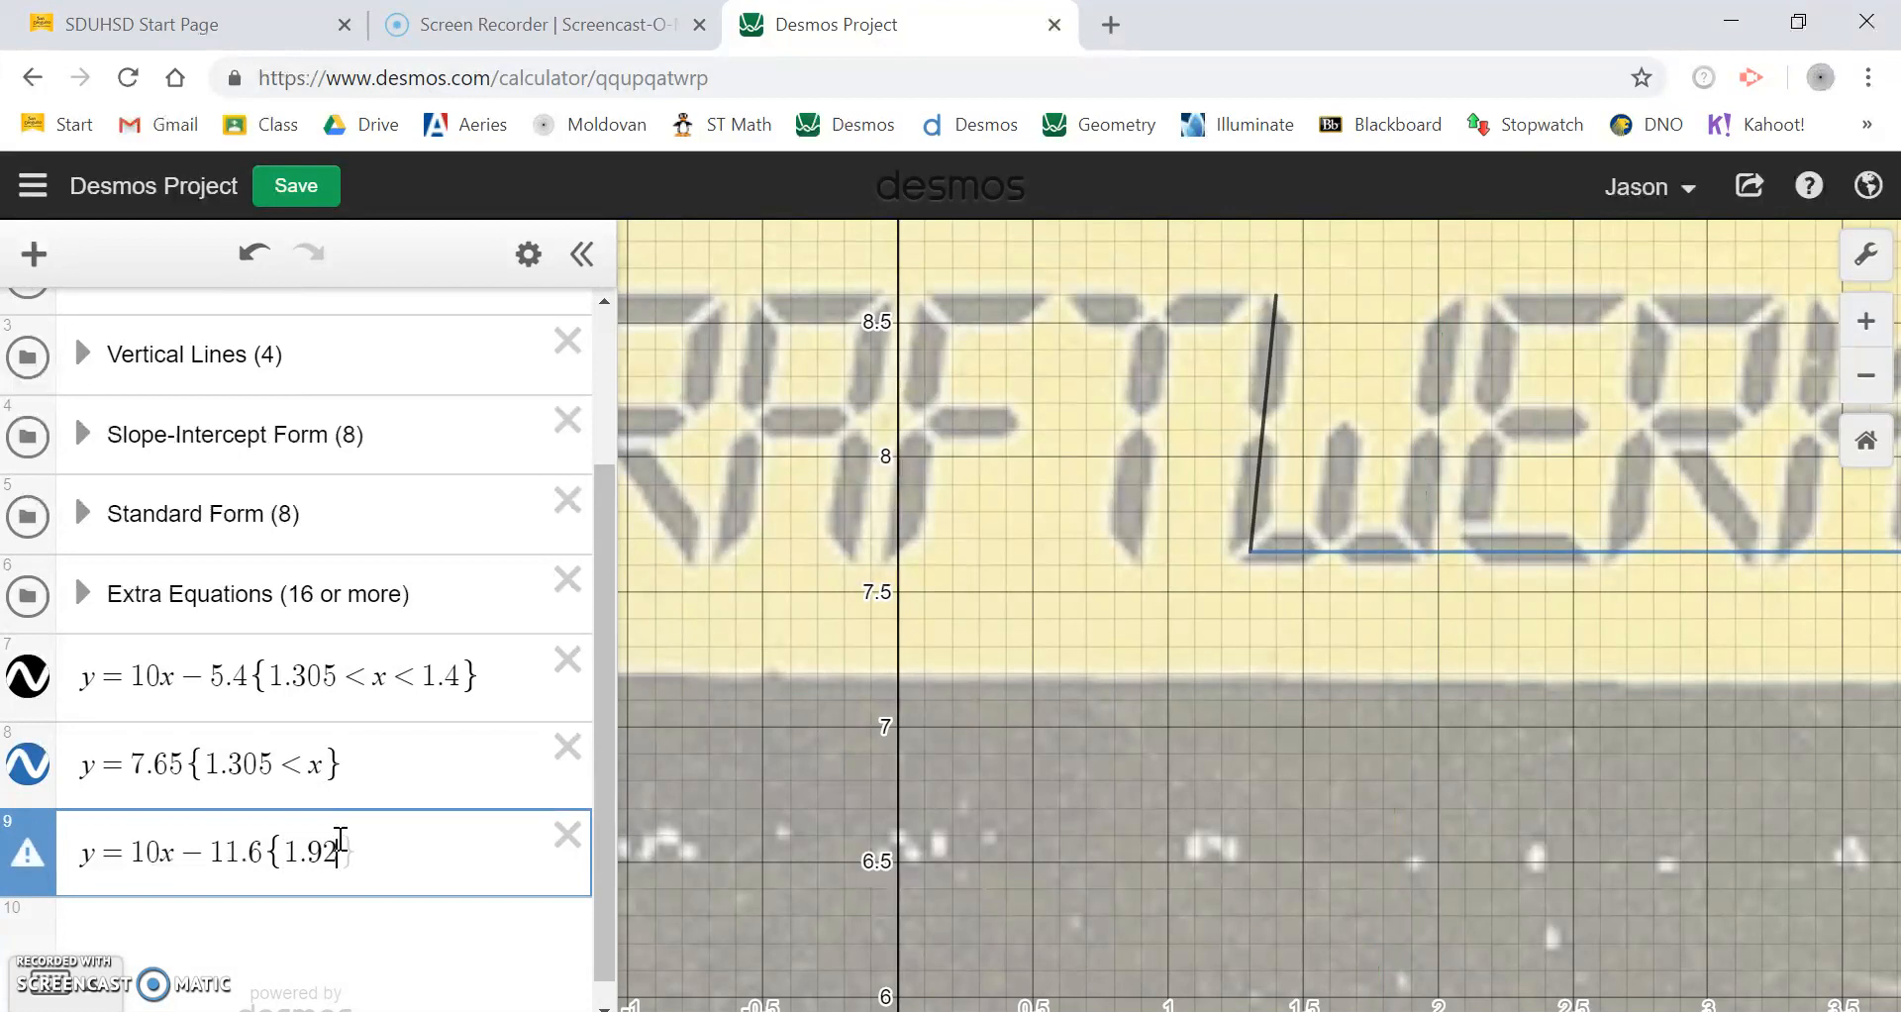
{"action": "type", "text": ".925<x<"}
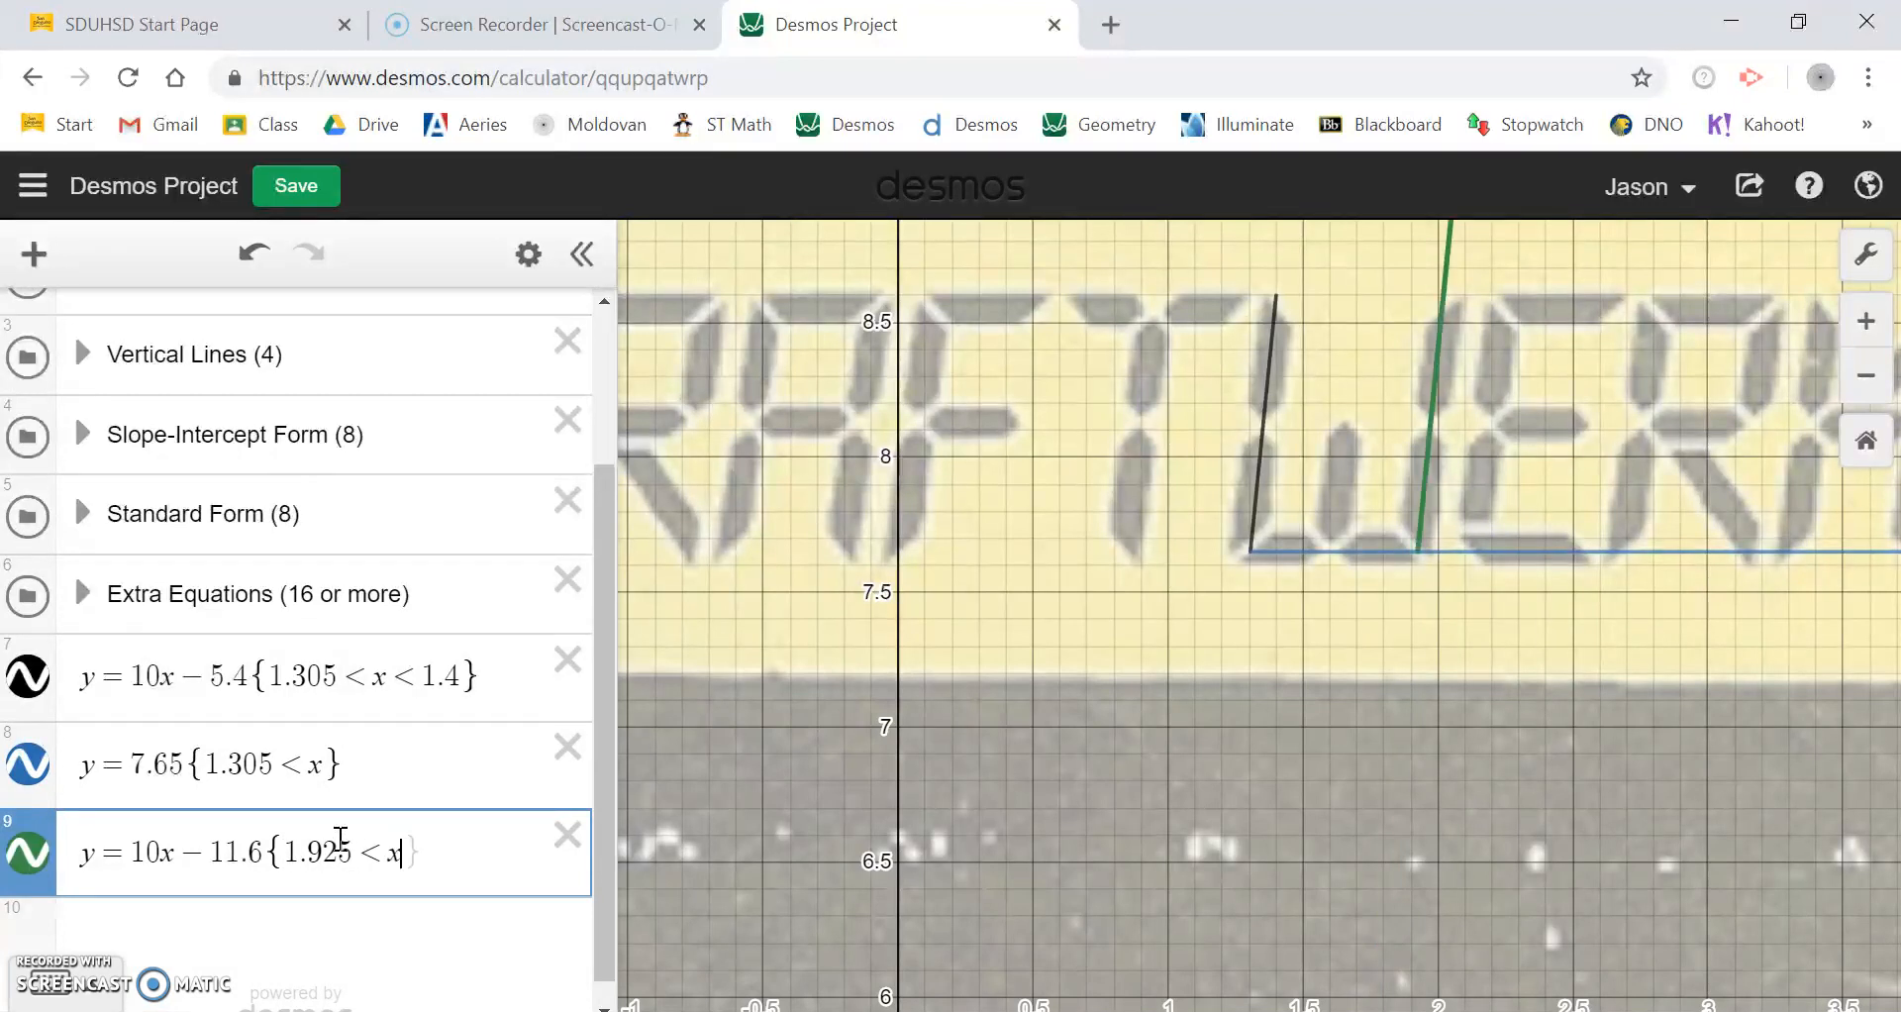
{"action": "type", "text": "2.02"}
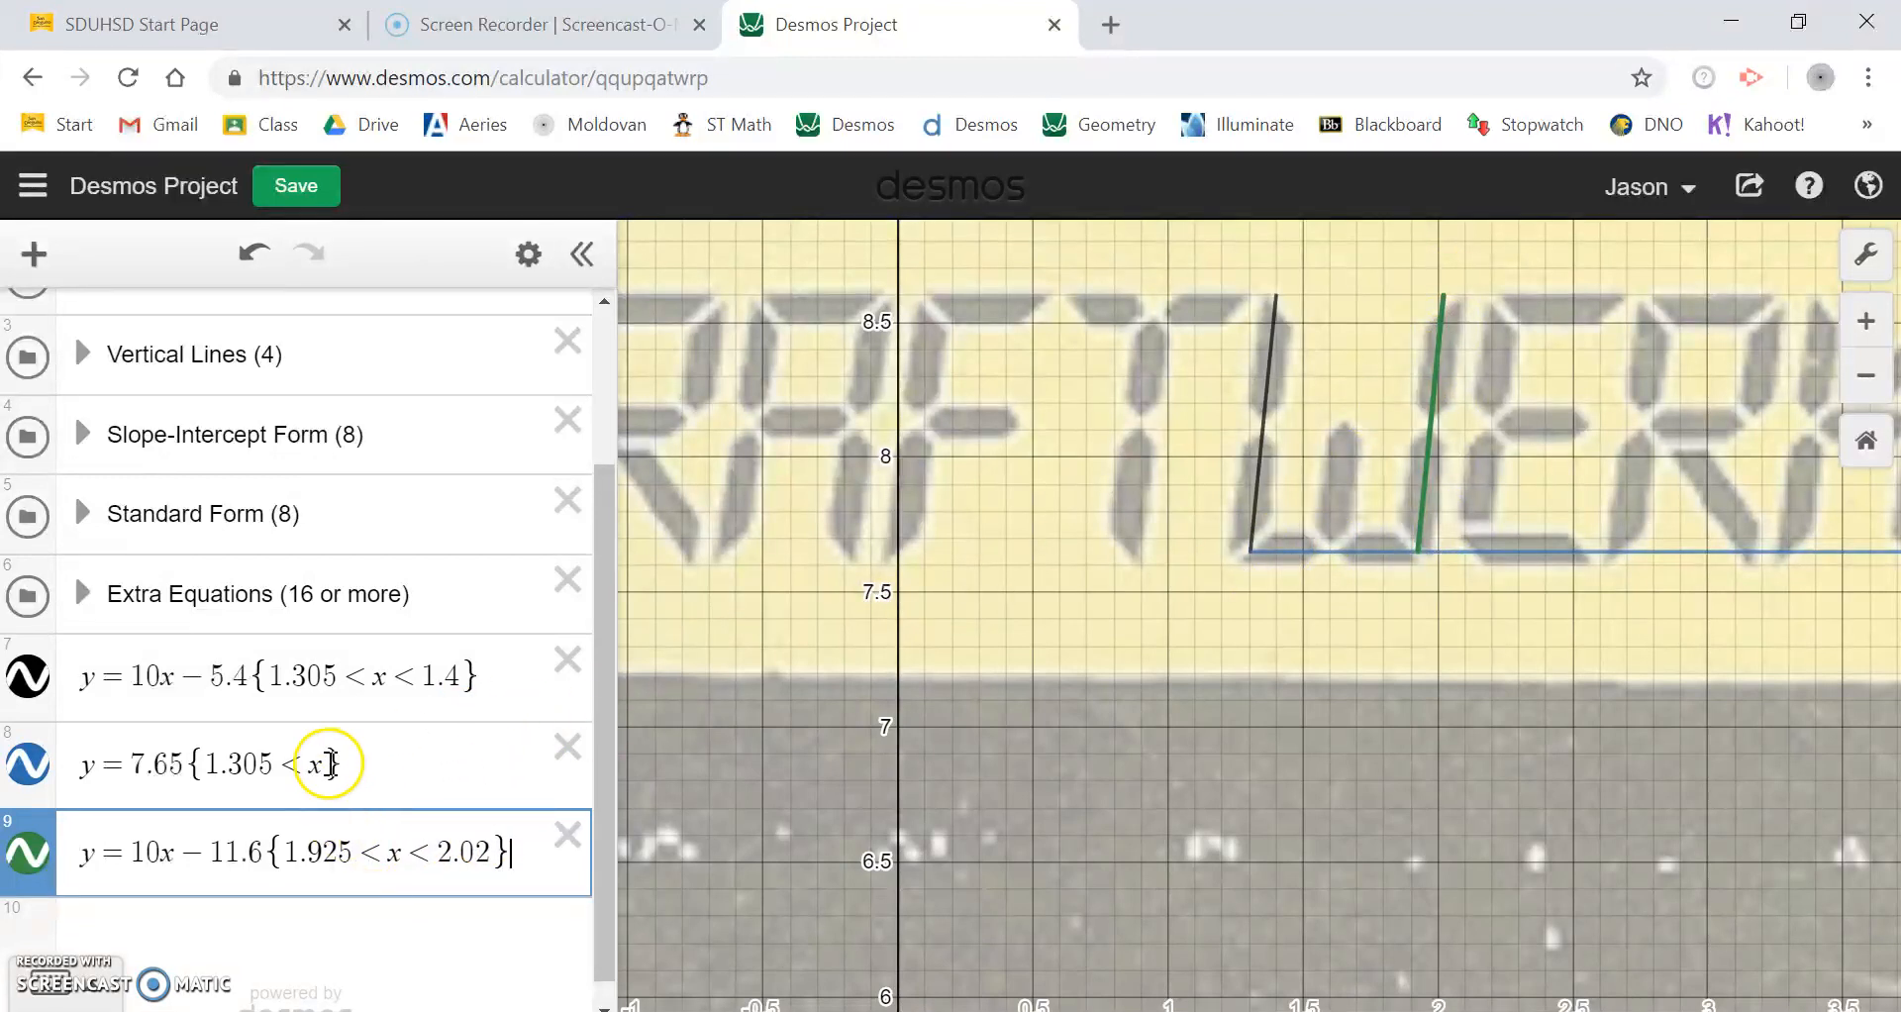
Complete the bottom line's restriction as 1.305 < x < 1.925, copying the upper limit from the right stroke's restriction.
{"action": "left_click", "coordinate": [439, 857]}
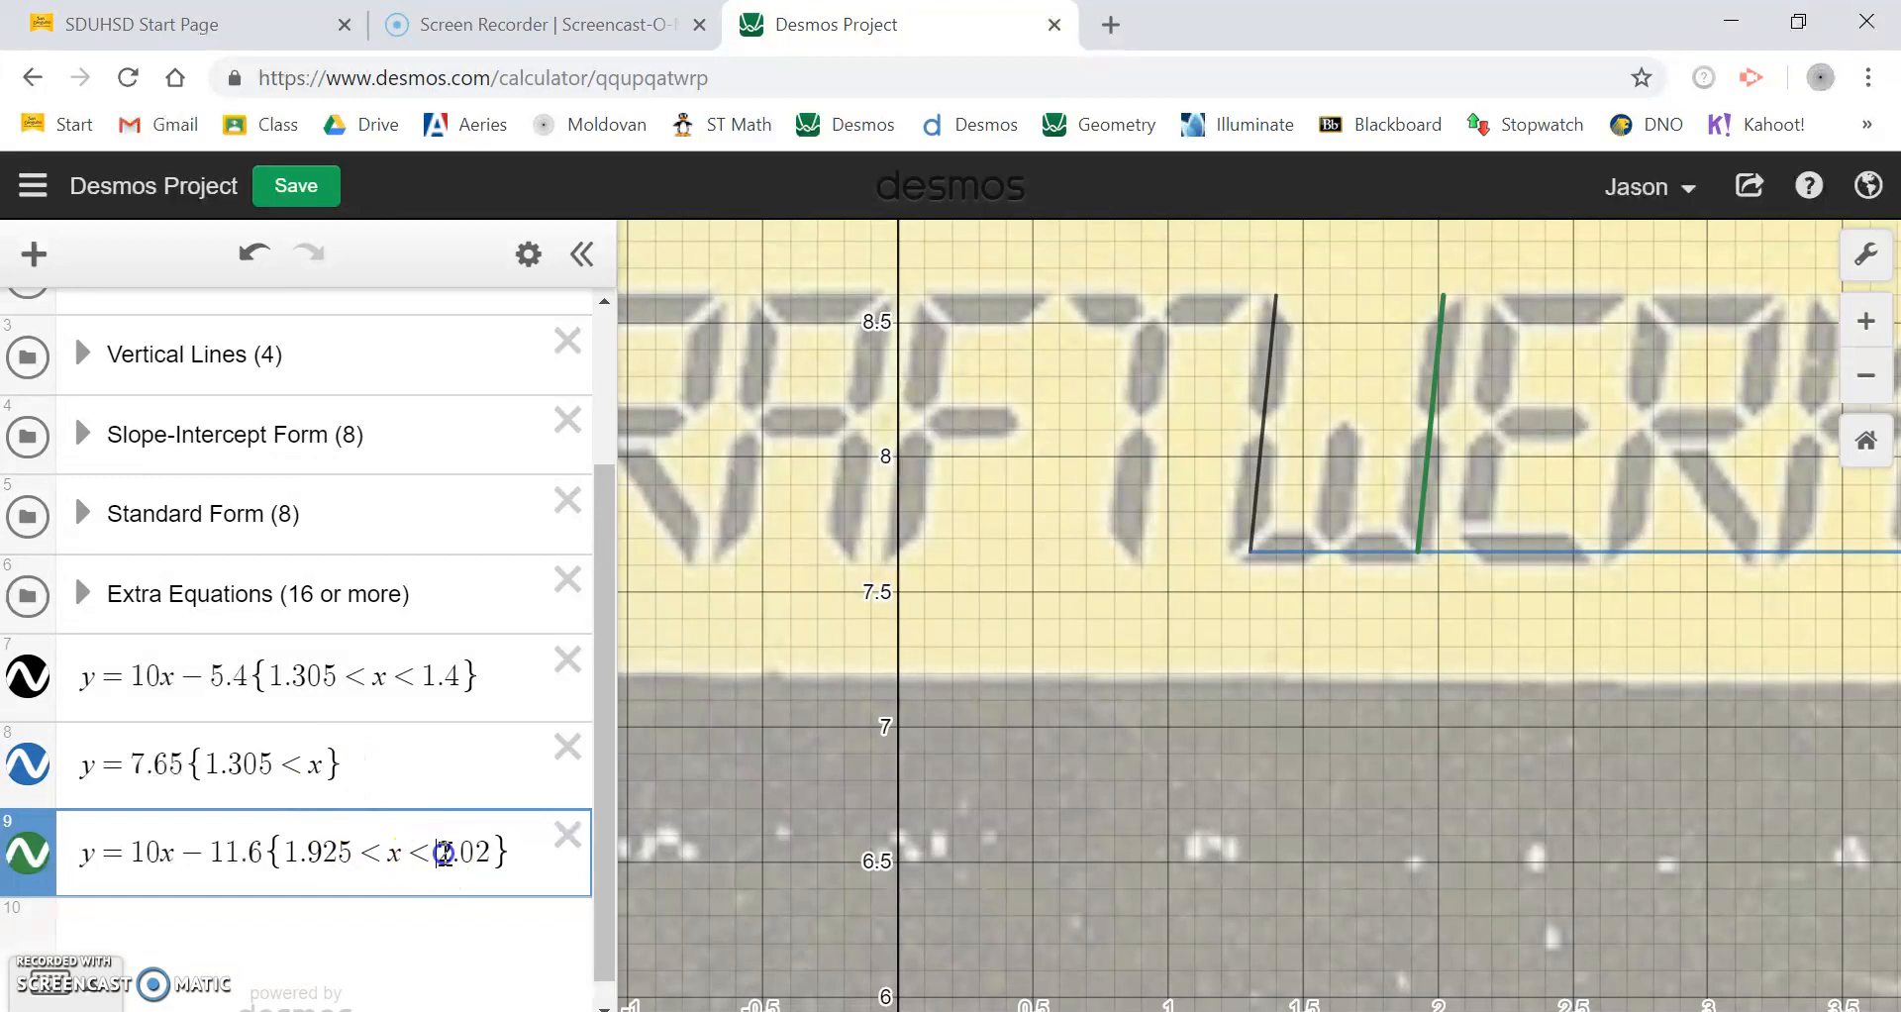
{"action": "left_click", "coordinate": [326, 759]}
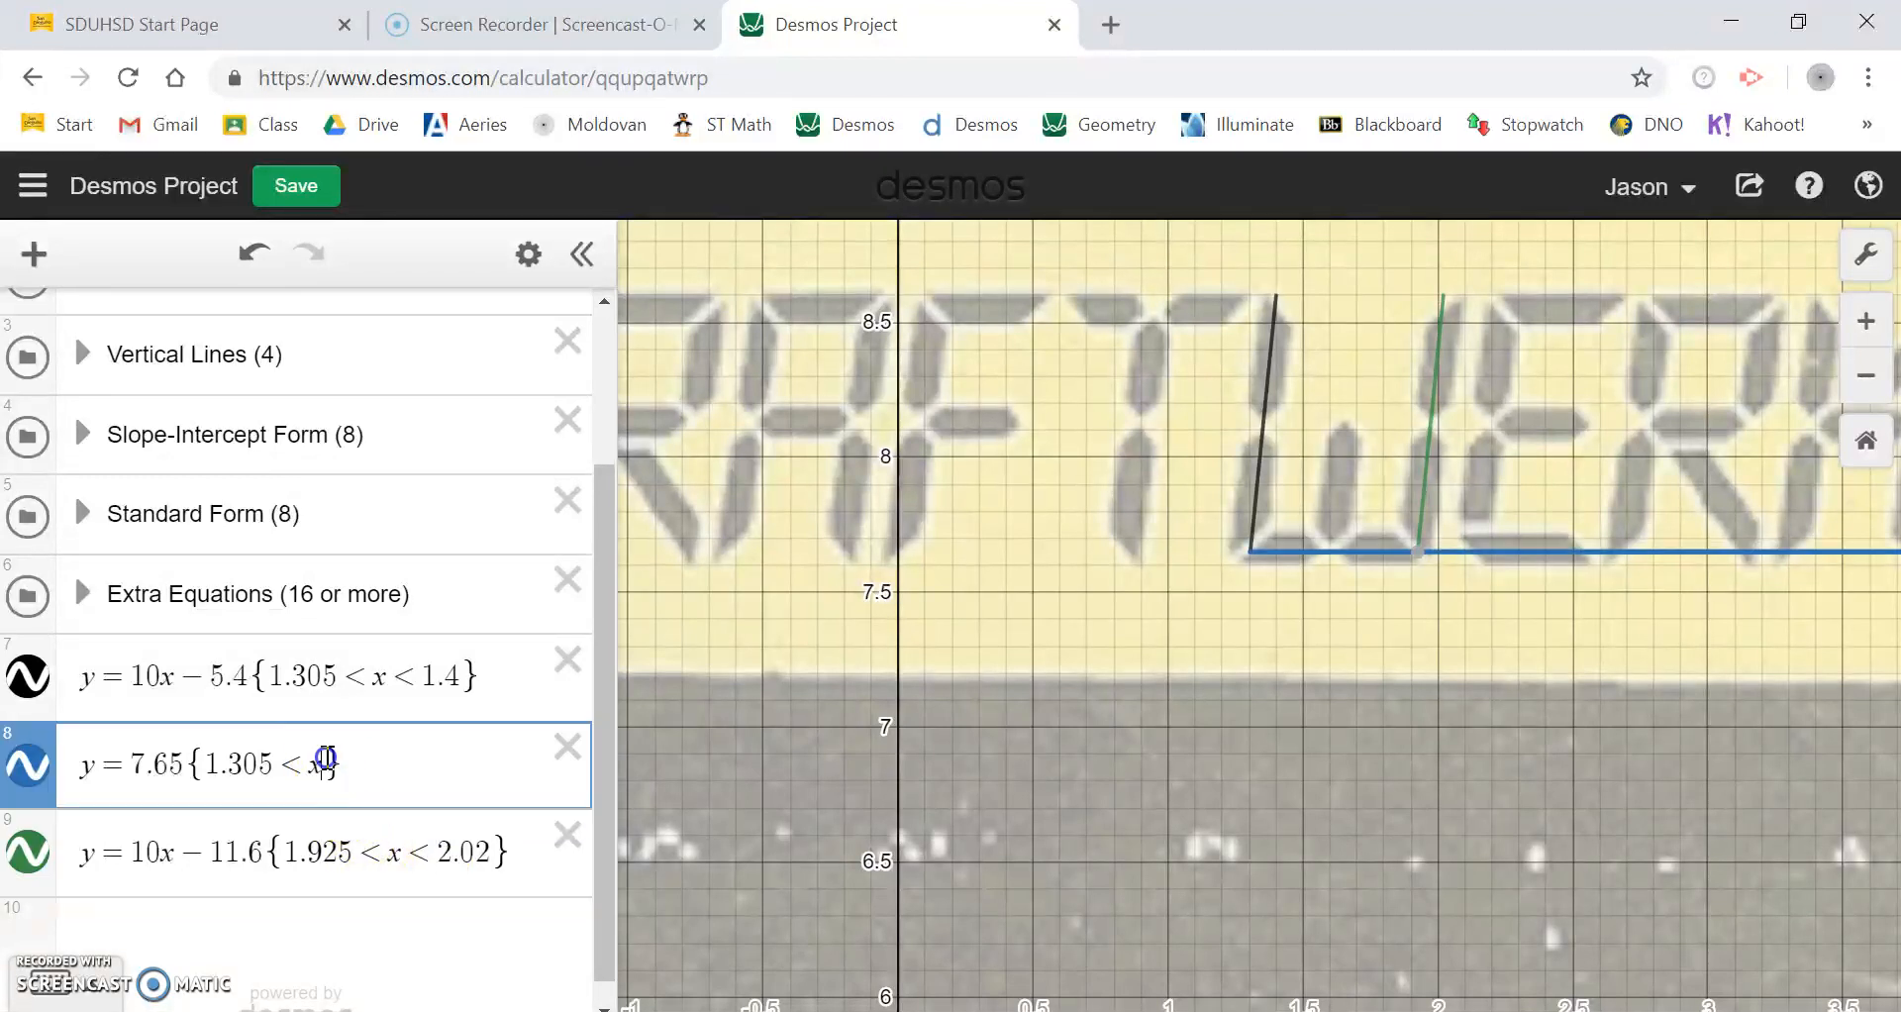
{"action": "left_click", "coordinate": [287, 851]}
{"action": "left_click_drag", "start_coordinate": [295, 851], "coordinate": [349, 860]}
{"action": "key", "text": "ctrl+c"}
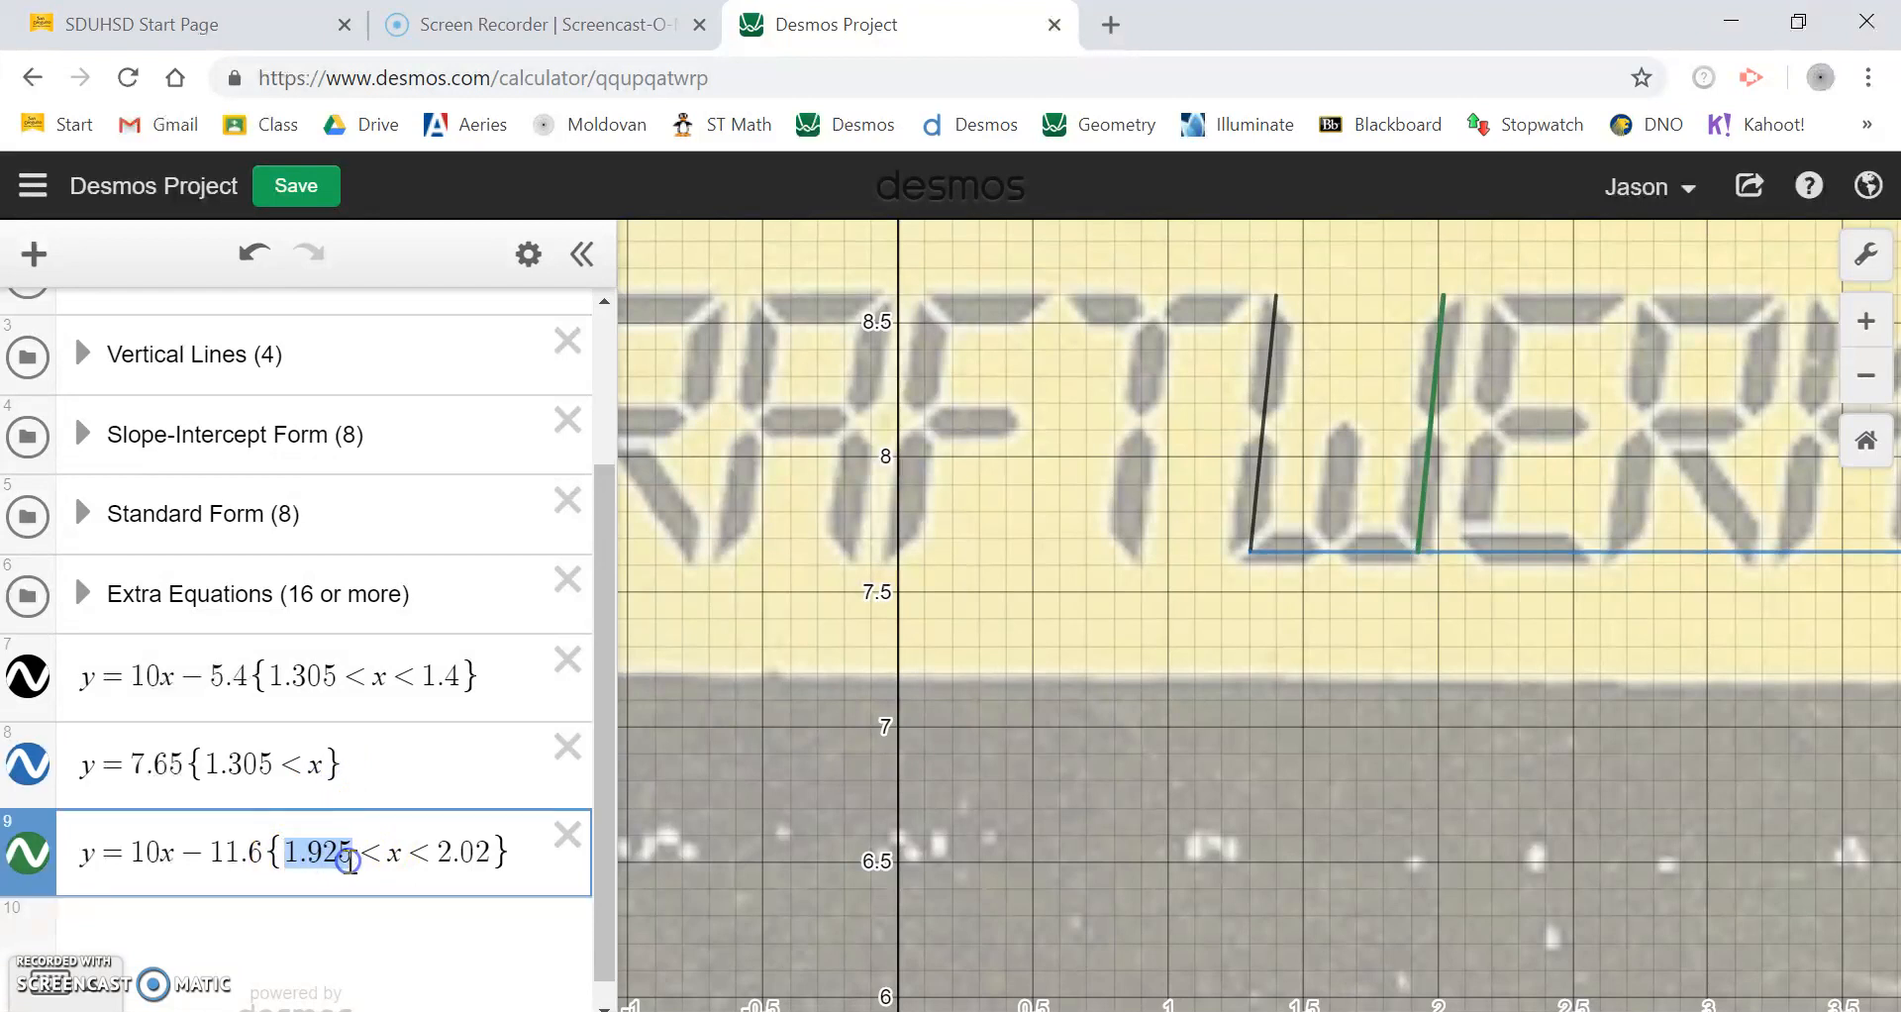
{"action": "left_click", "coordinate": [327, 763]}
{"action": "type", "text": "<"}
{"action": "key", "text": "ctrl+v"}
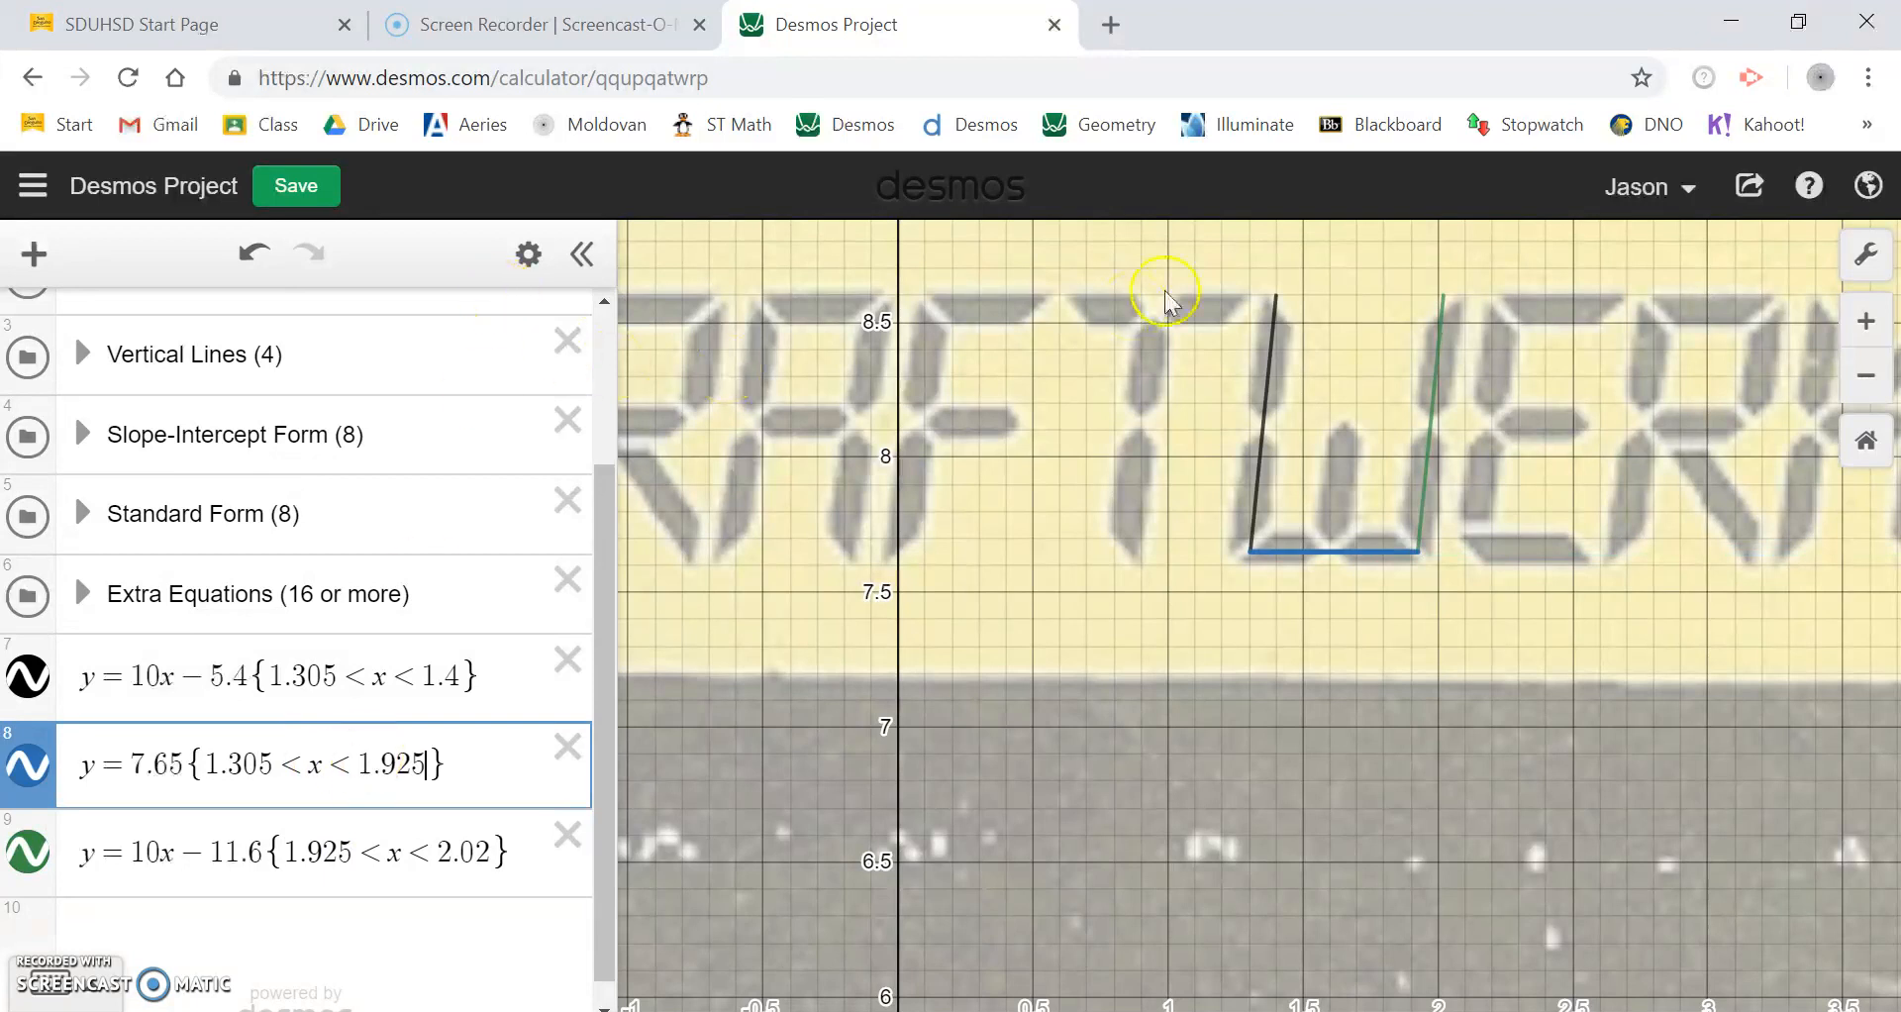
Change the colour of the W's bottom line and right stroke to black.
{"action": "left_click", "coordinate": [30, 768]}
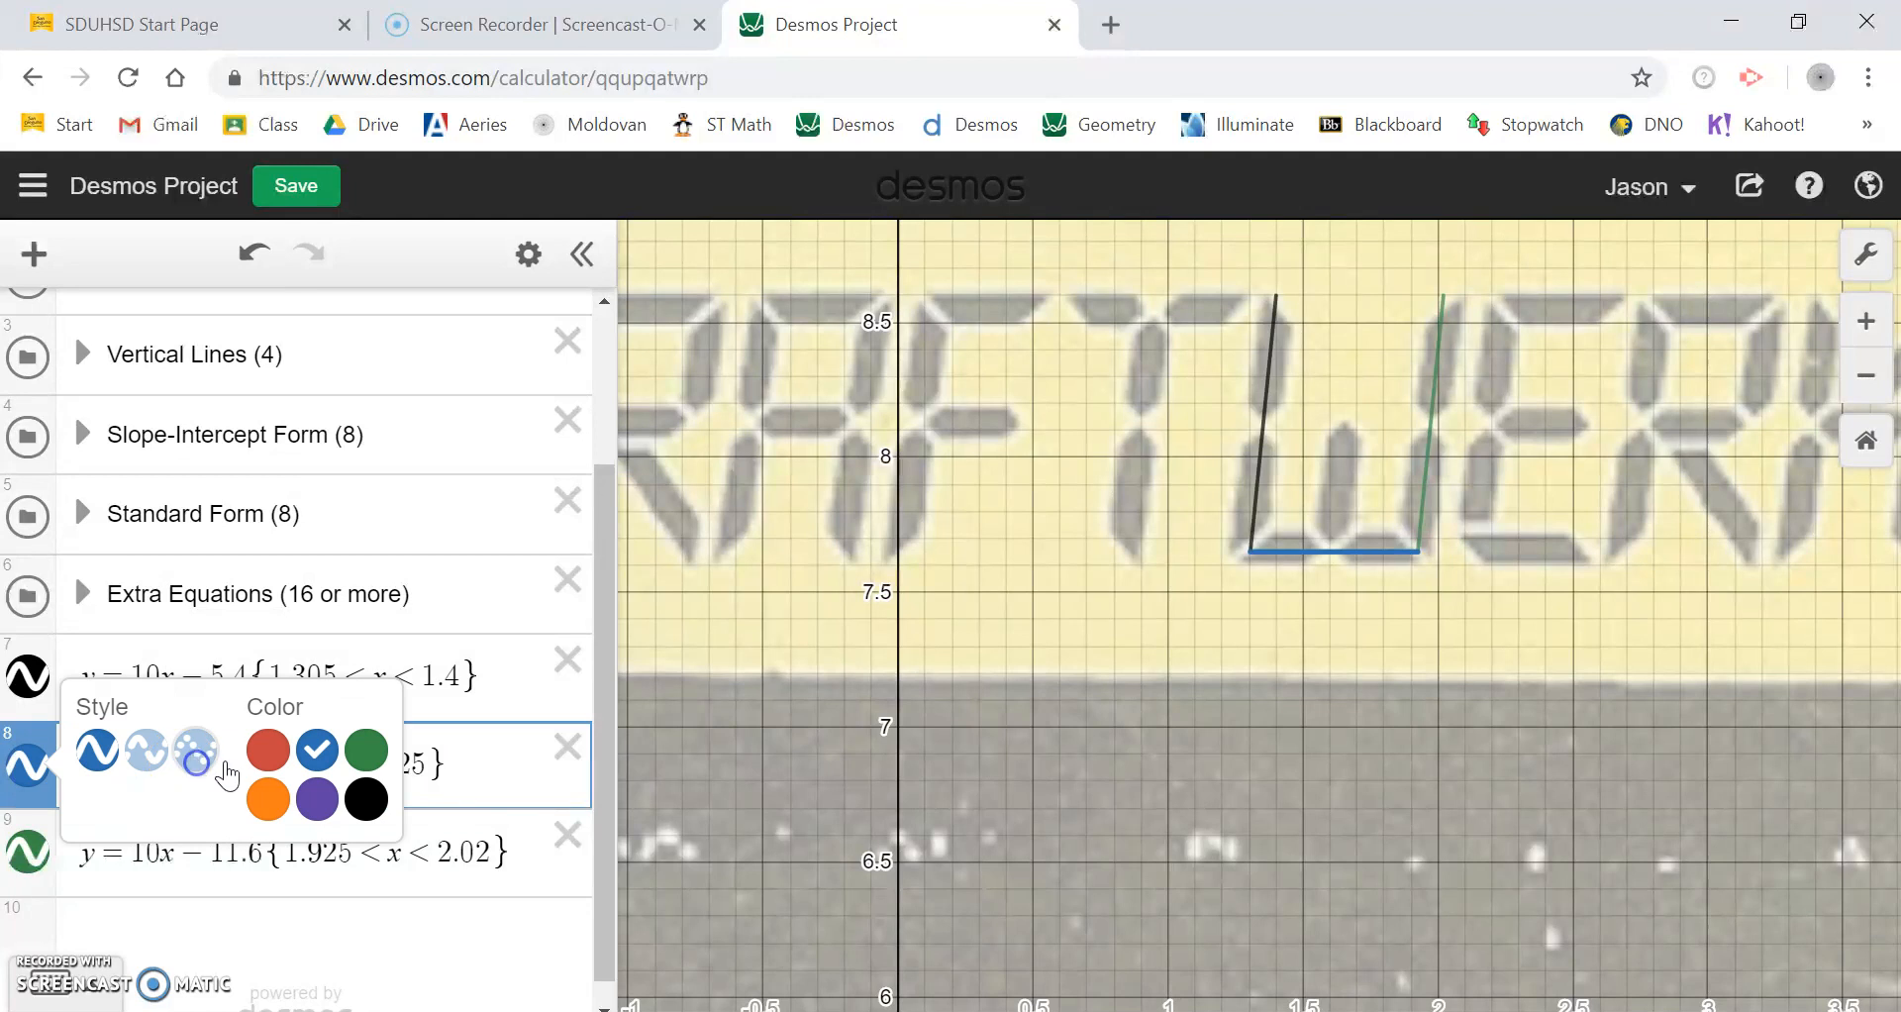
{"action": "left_click", "coordinate": [365, 799]}
{"action": "left_click", "coordinate": [35, 857]}
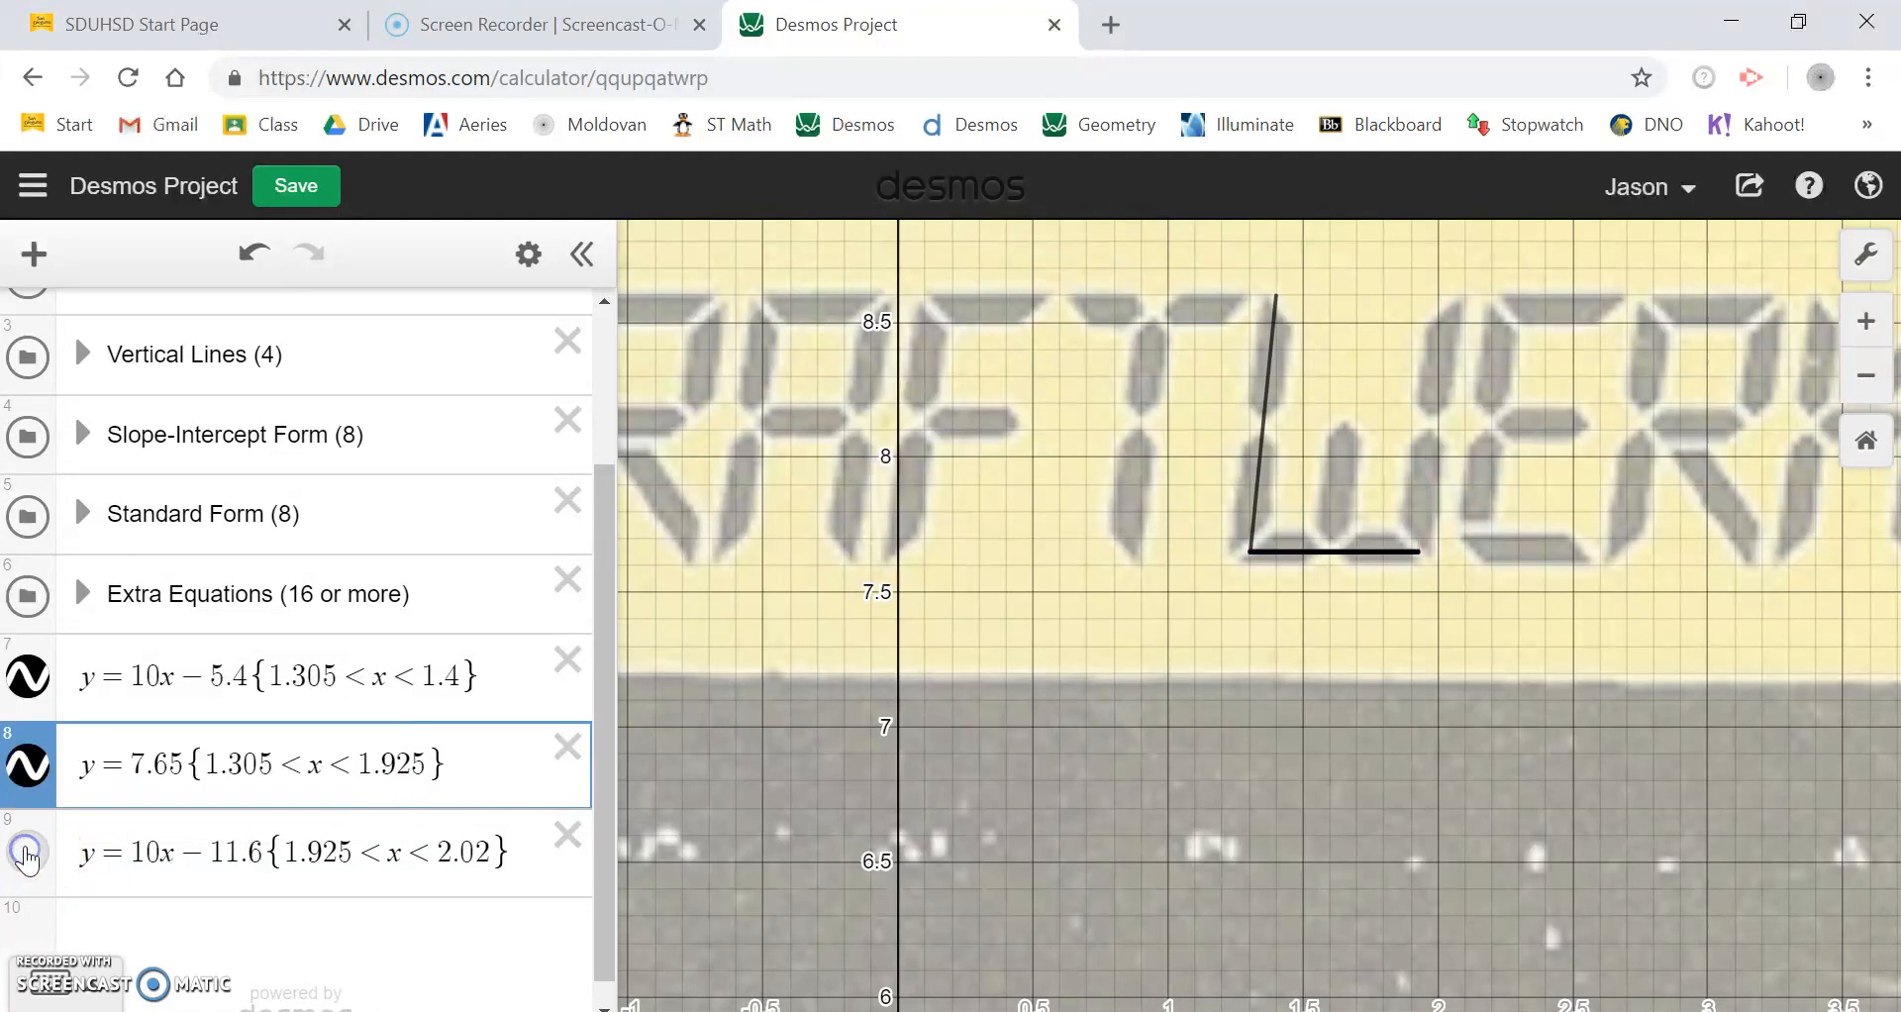
{"action": "left_click", "coordinate": [30, 857]}
{"action": "left_click", "coordinate": [30, 858]}
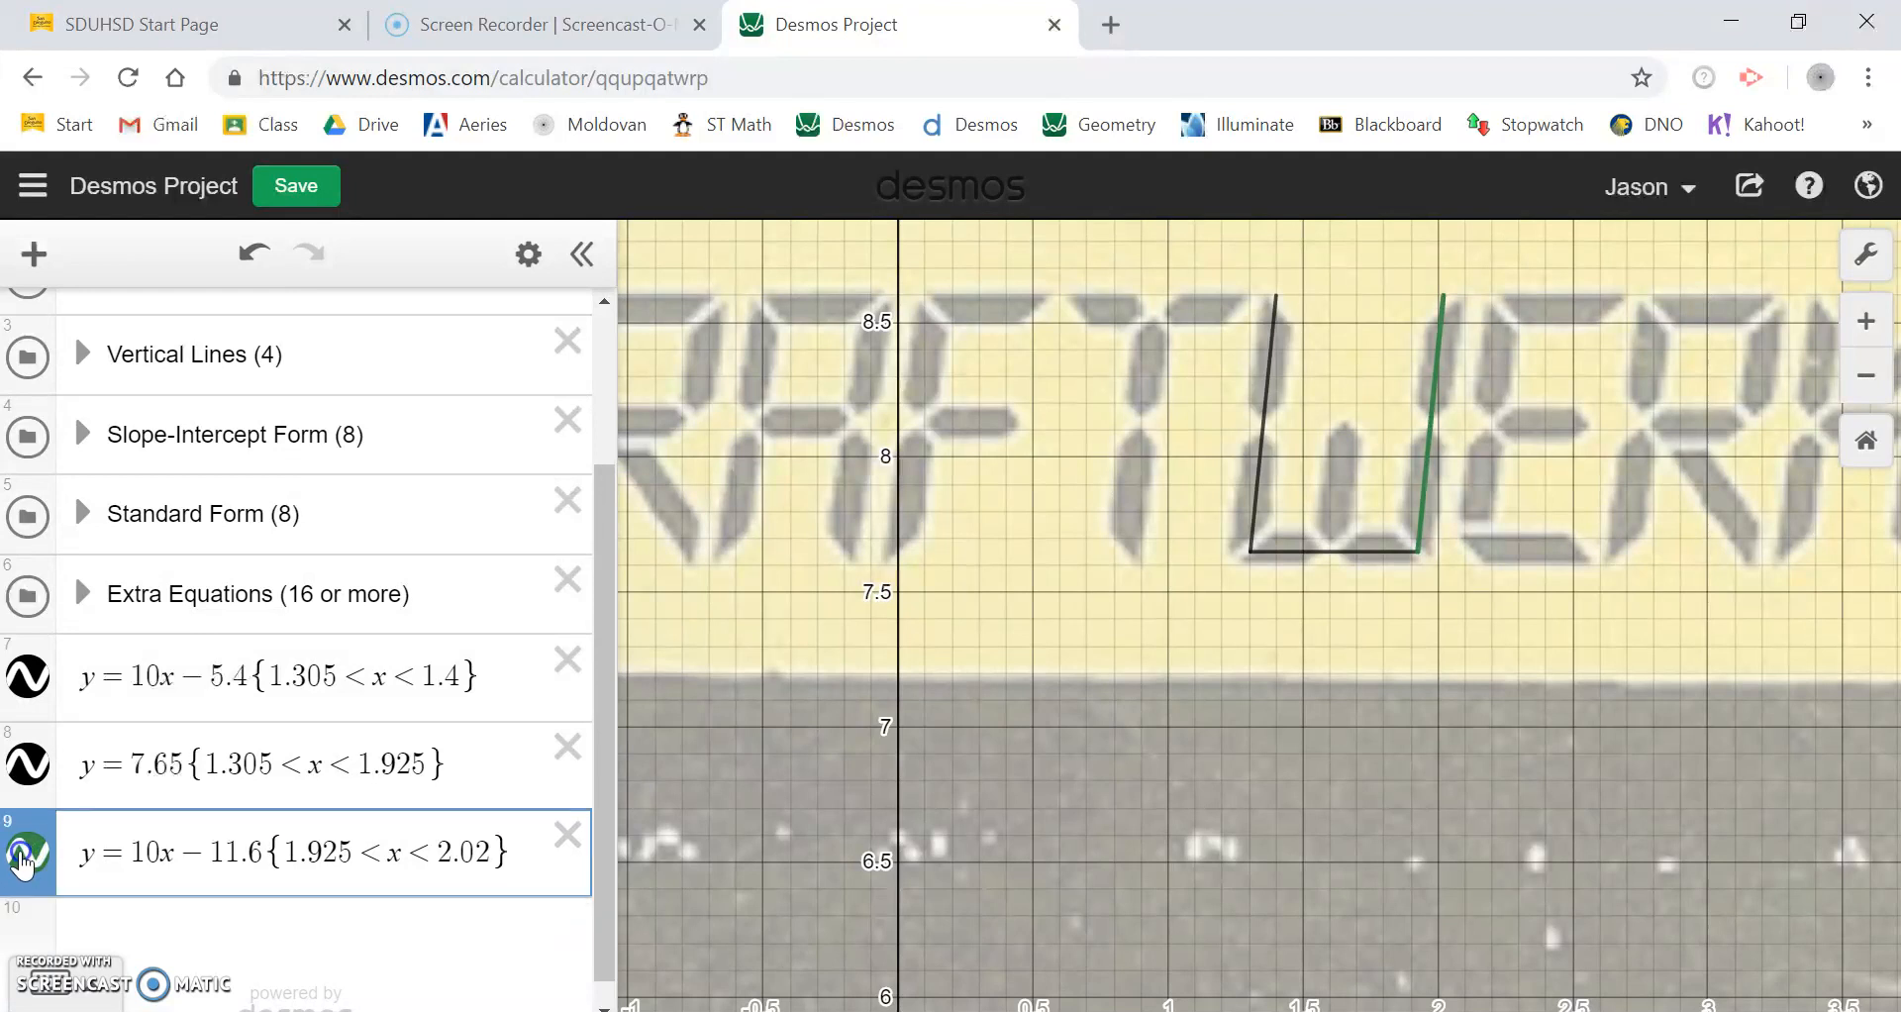
{"action": "left_click", "coordinate": [22, 862]}
{"action": "left_click", "coordinate": [365, 886]}
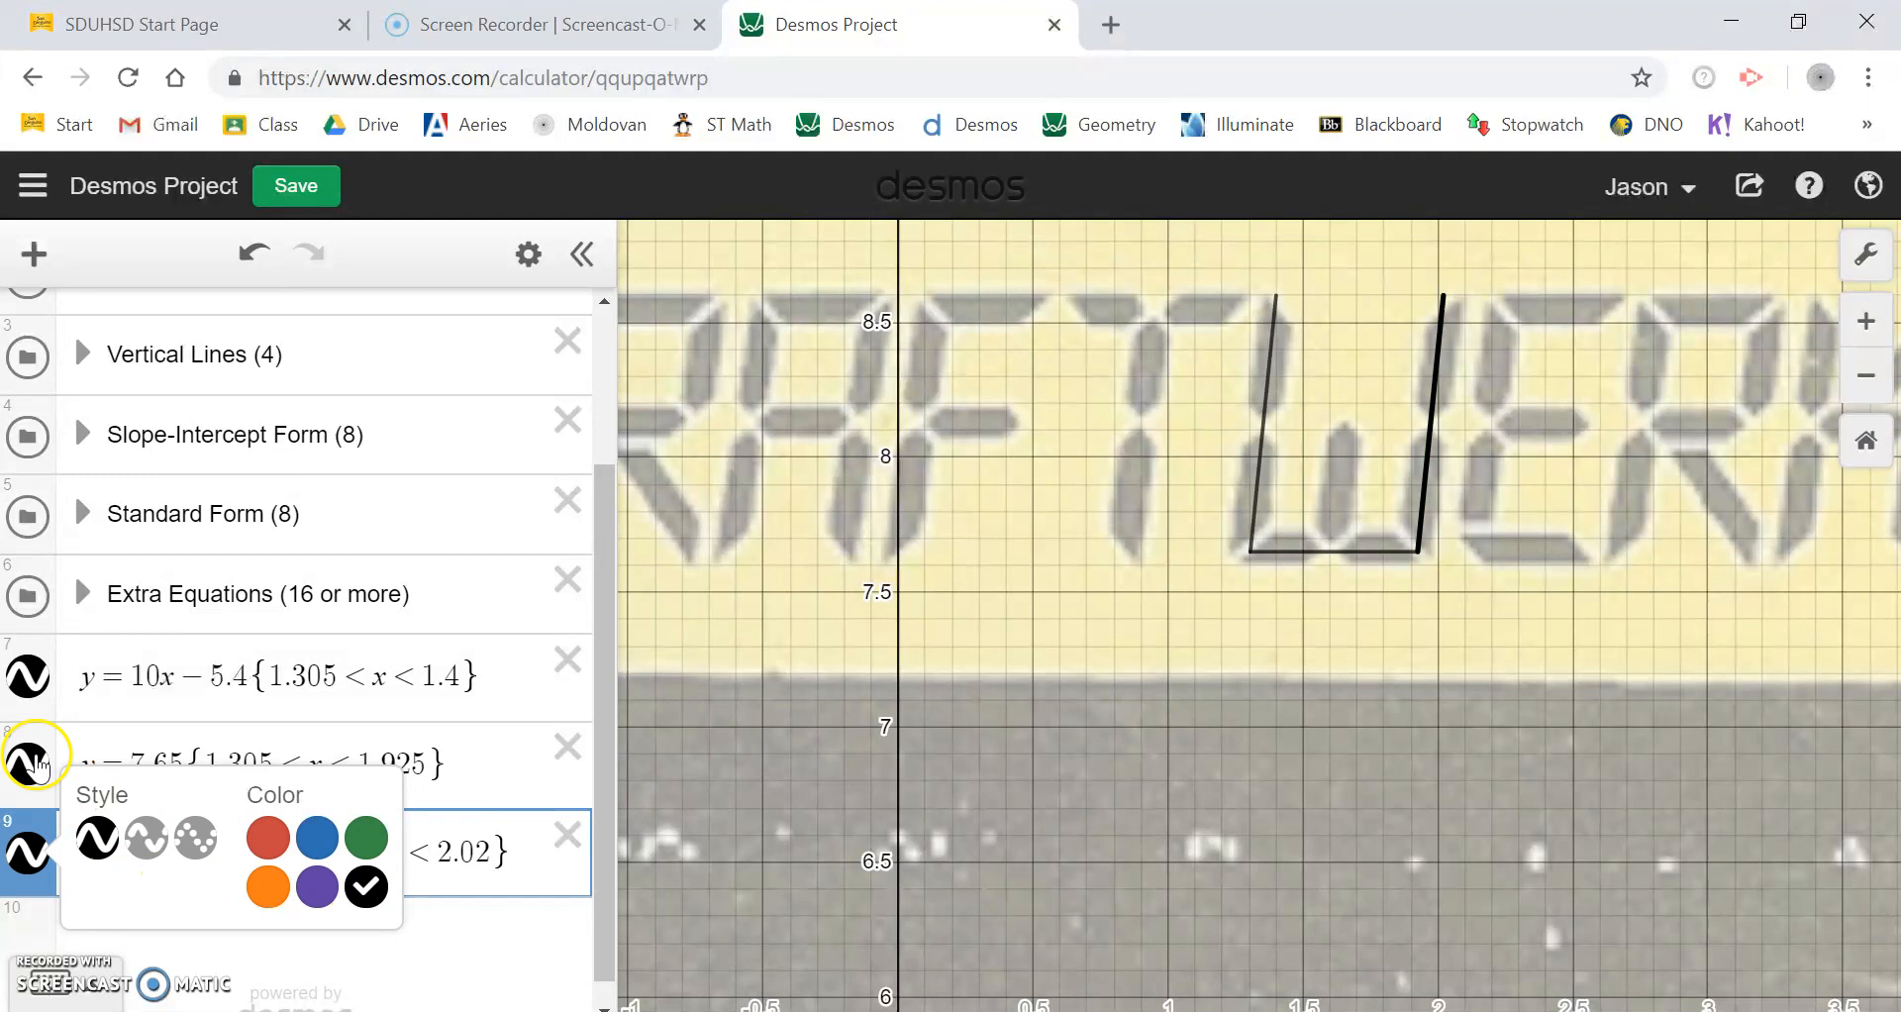
Move both slanted stroke equations into the Slope-Intercept Form folder and the y = 7.65 equation into the Horizontal Lines folder.
{"action": "left_click", "coordinate": [160, 676]}
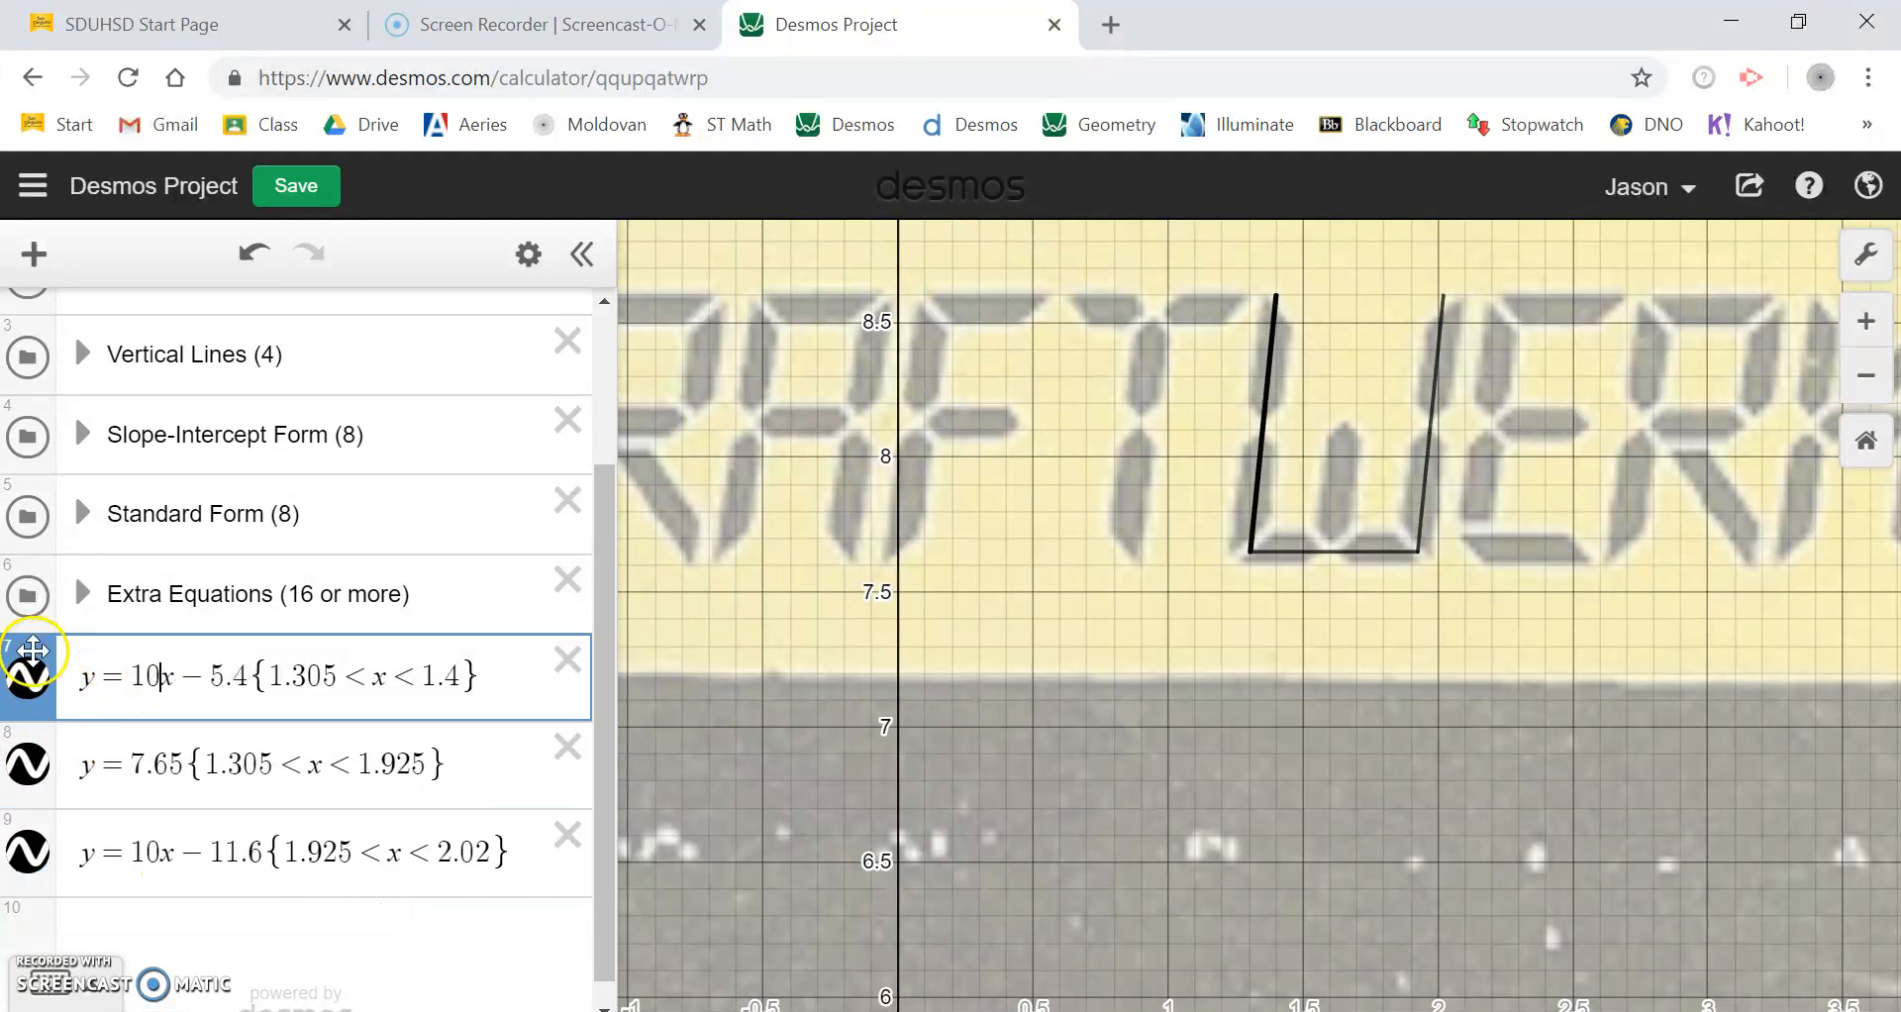
{"action": "left_click_drag", "start_coordinate": [33, 650], "coordinate": [24, 442]}
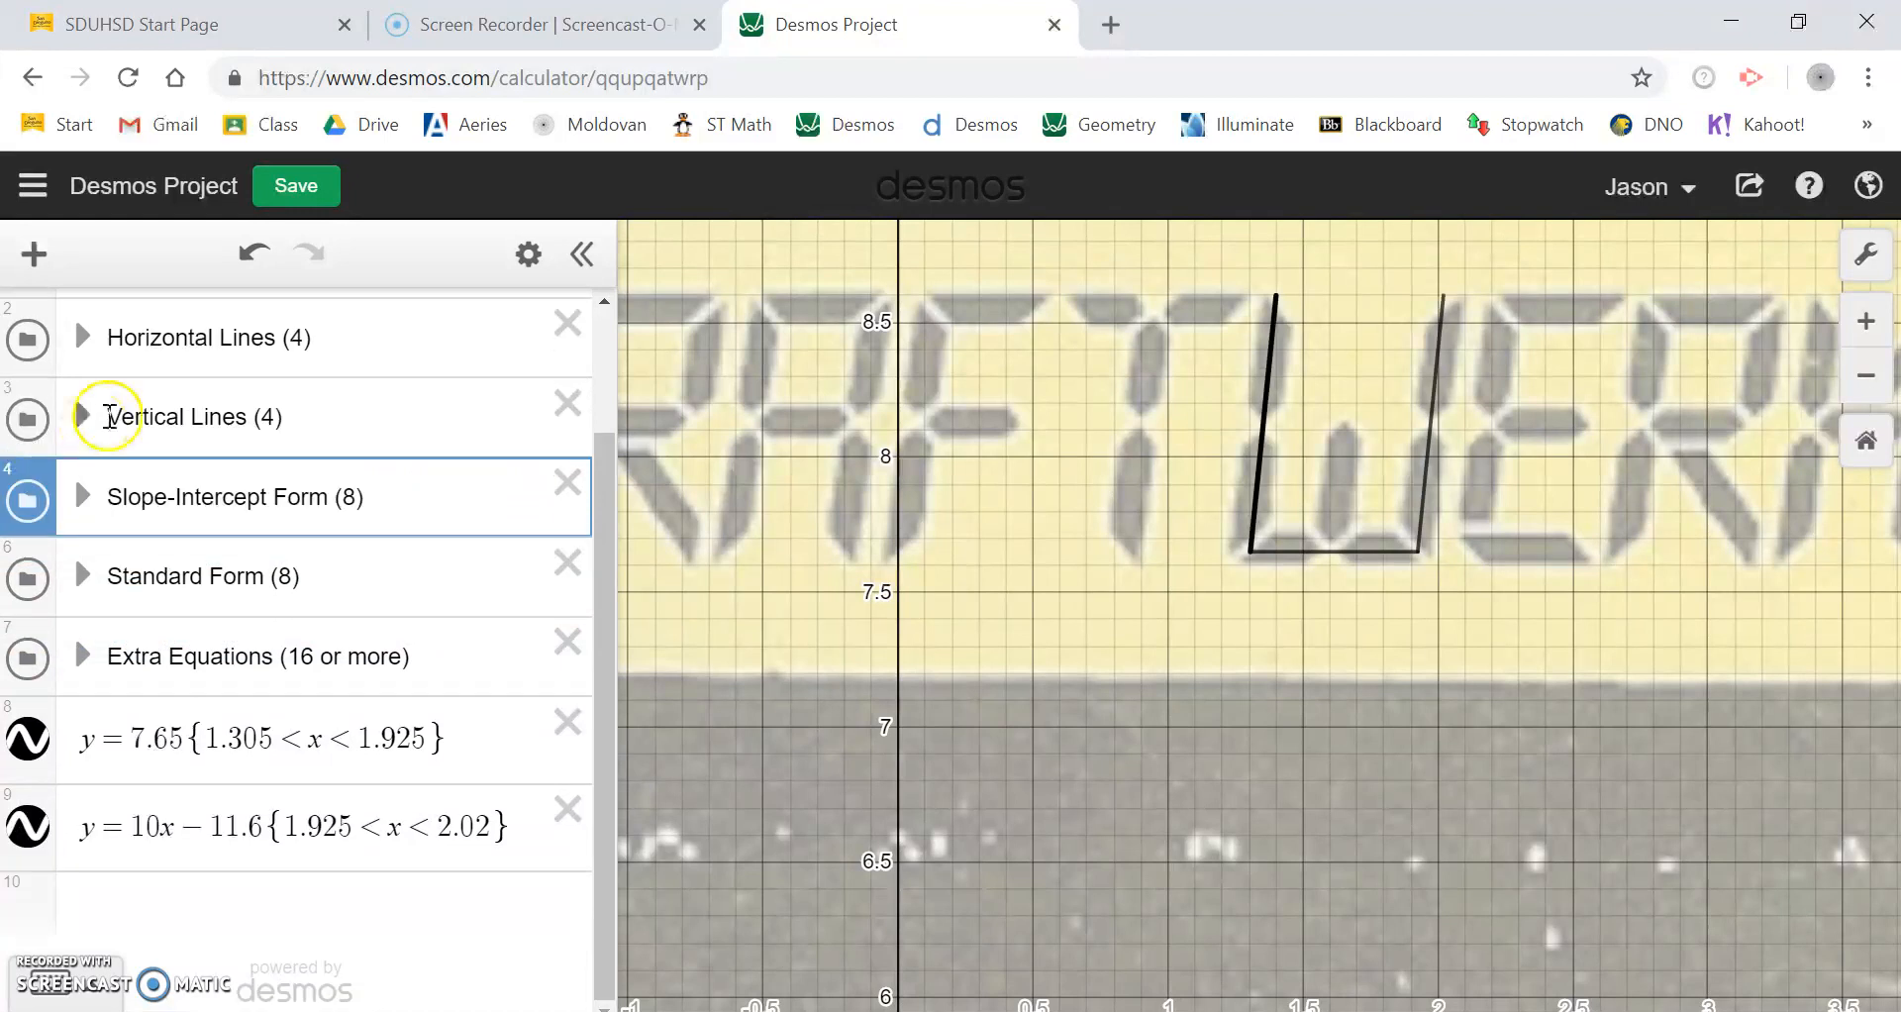
{"action": "left_click_drag", "start_coordinate": [33, 713], "coordinate": [32, 368]}
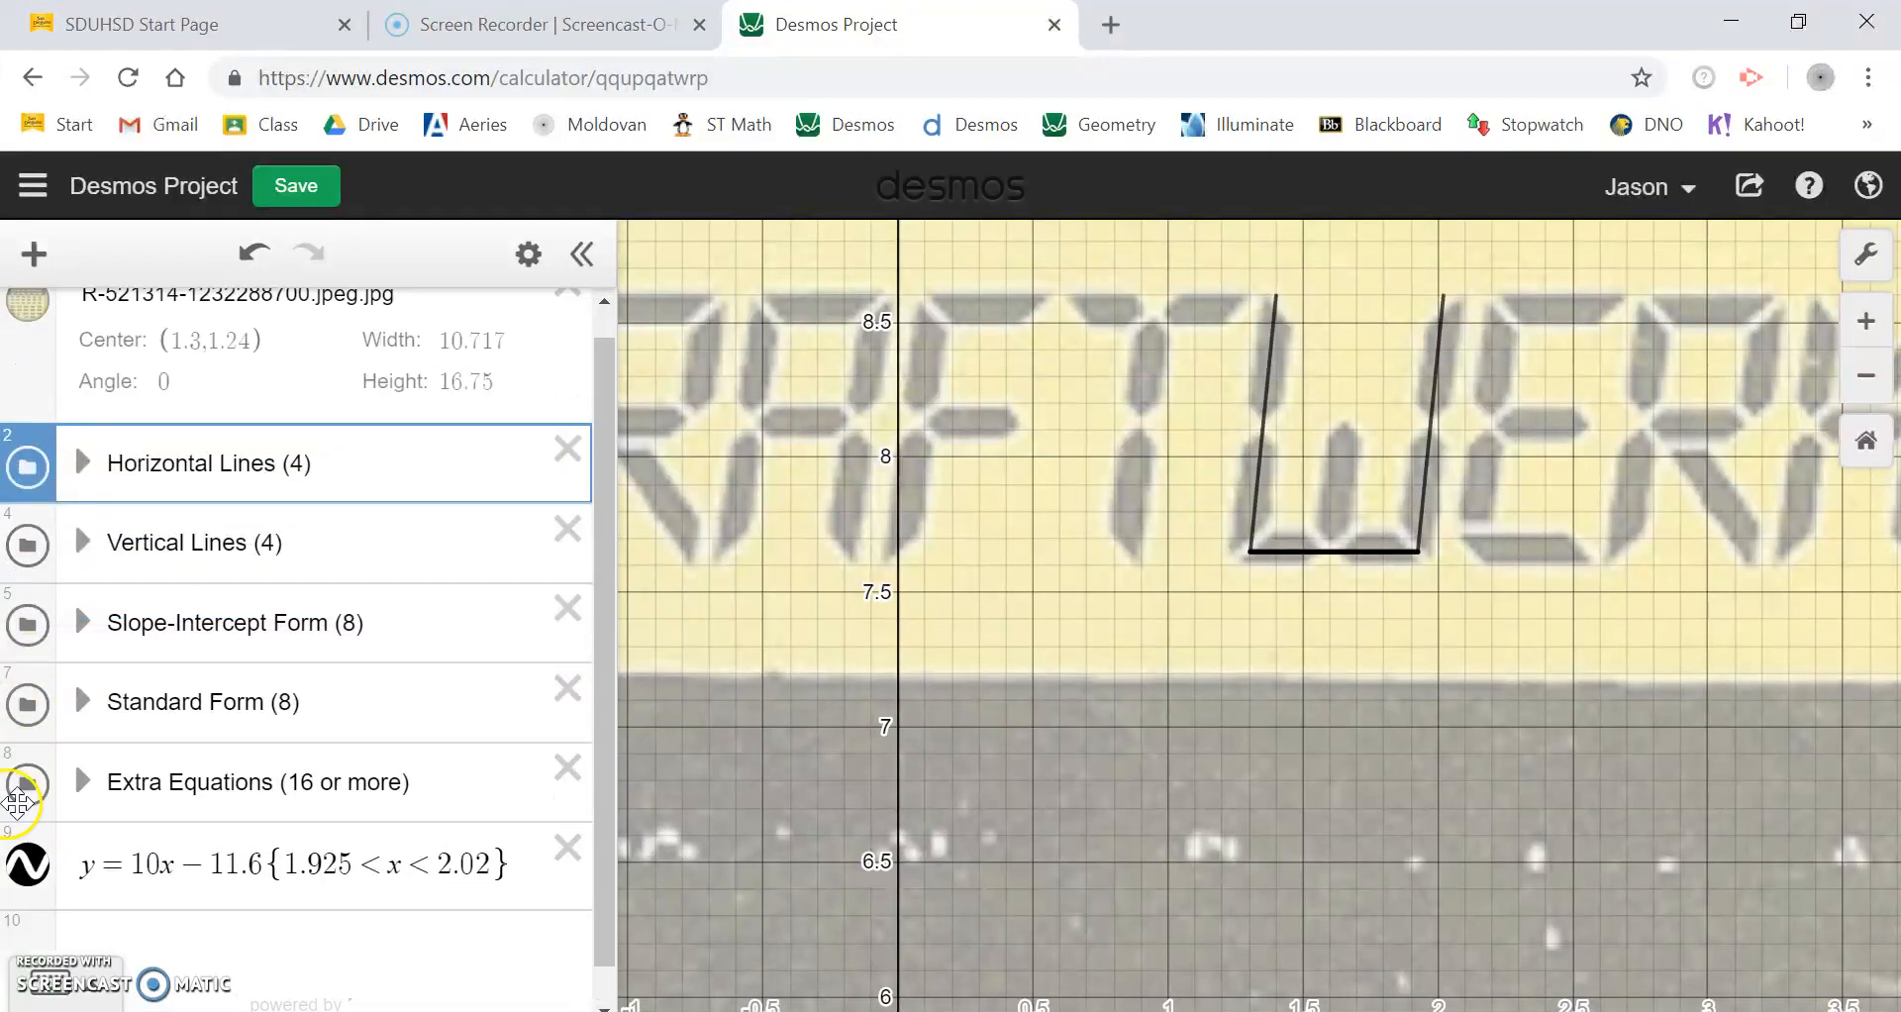
{"action": "left_click_drag", "start_coordinate": [18, 836], "coordinate": [20, 639]}
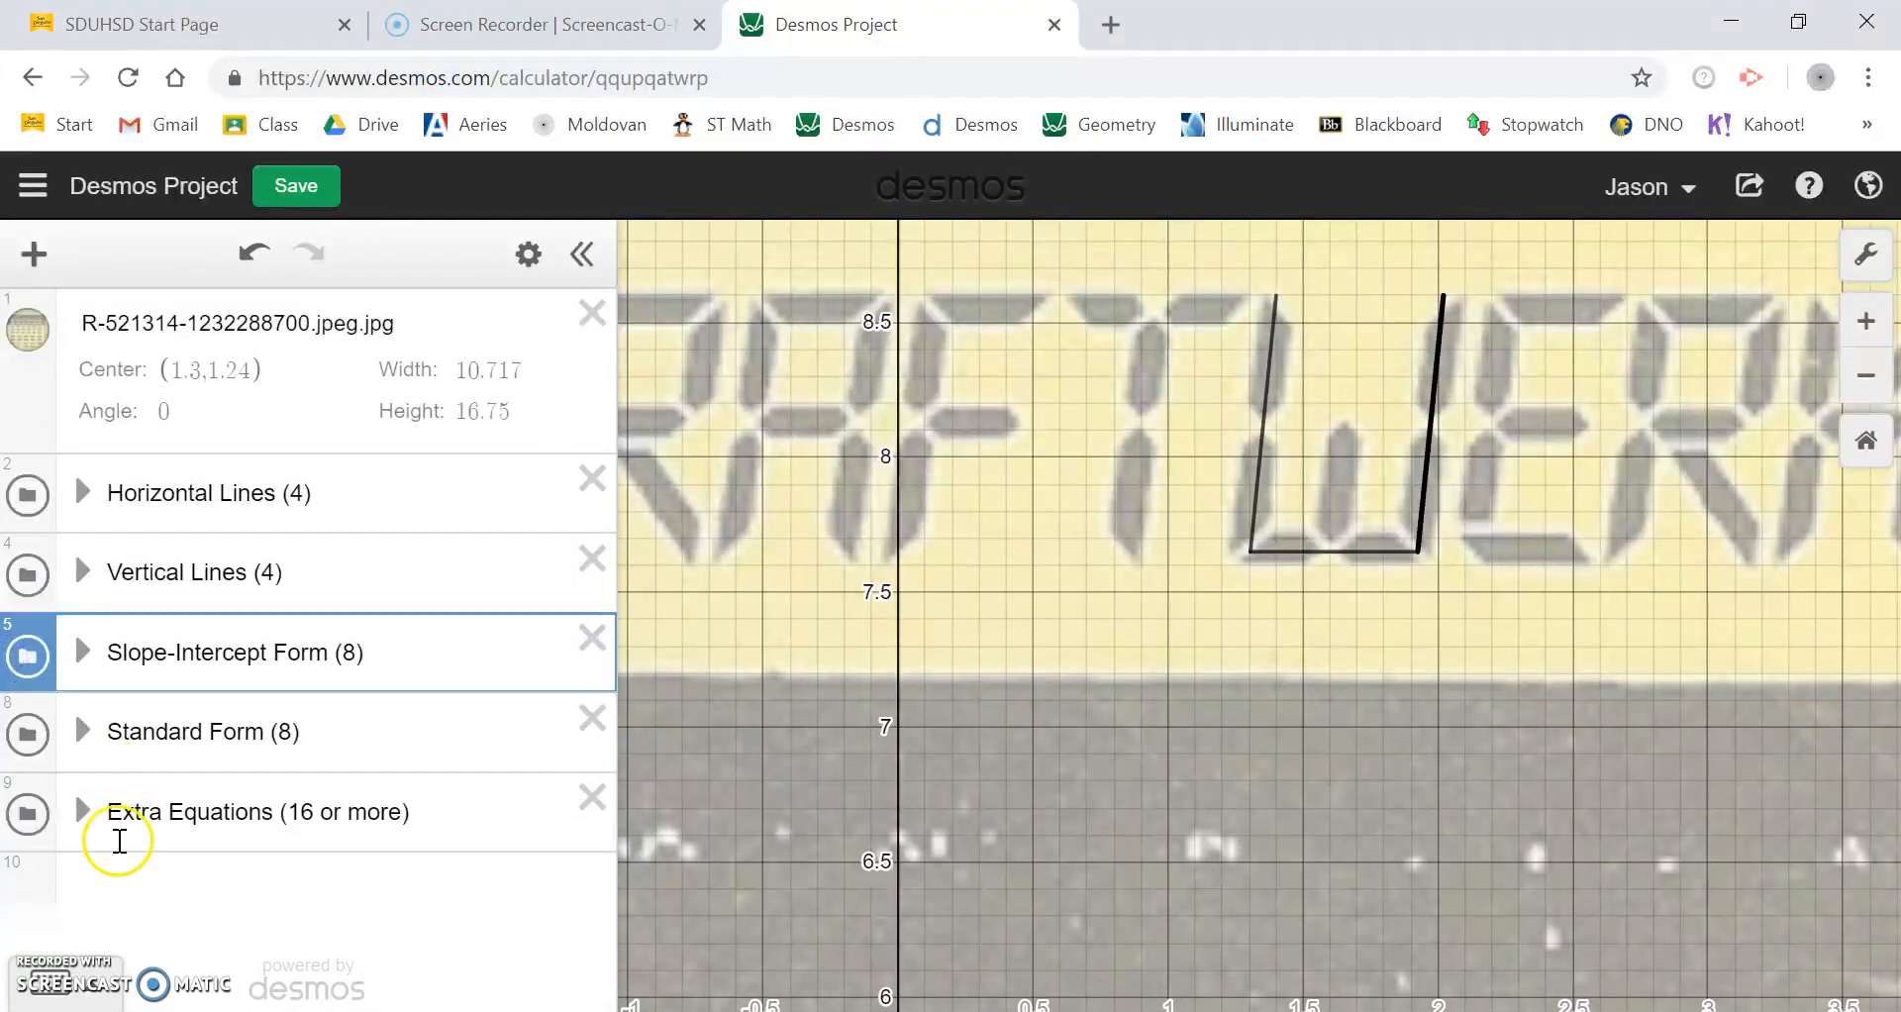
Add the equation y = mx + b in a new expression below the folders, with sliders for both m and b.
{"action": "left_click", "coordinate": [198, 852]}
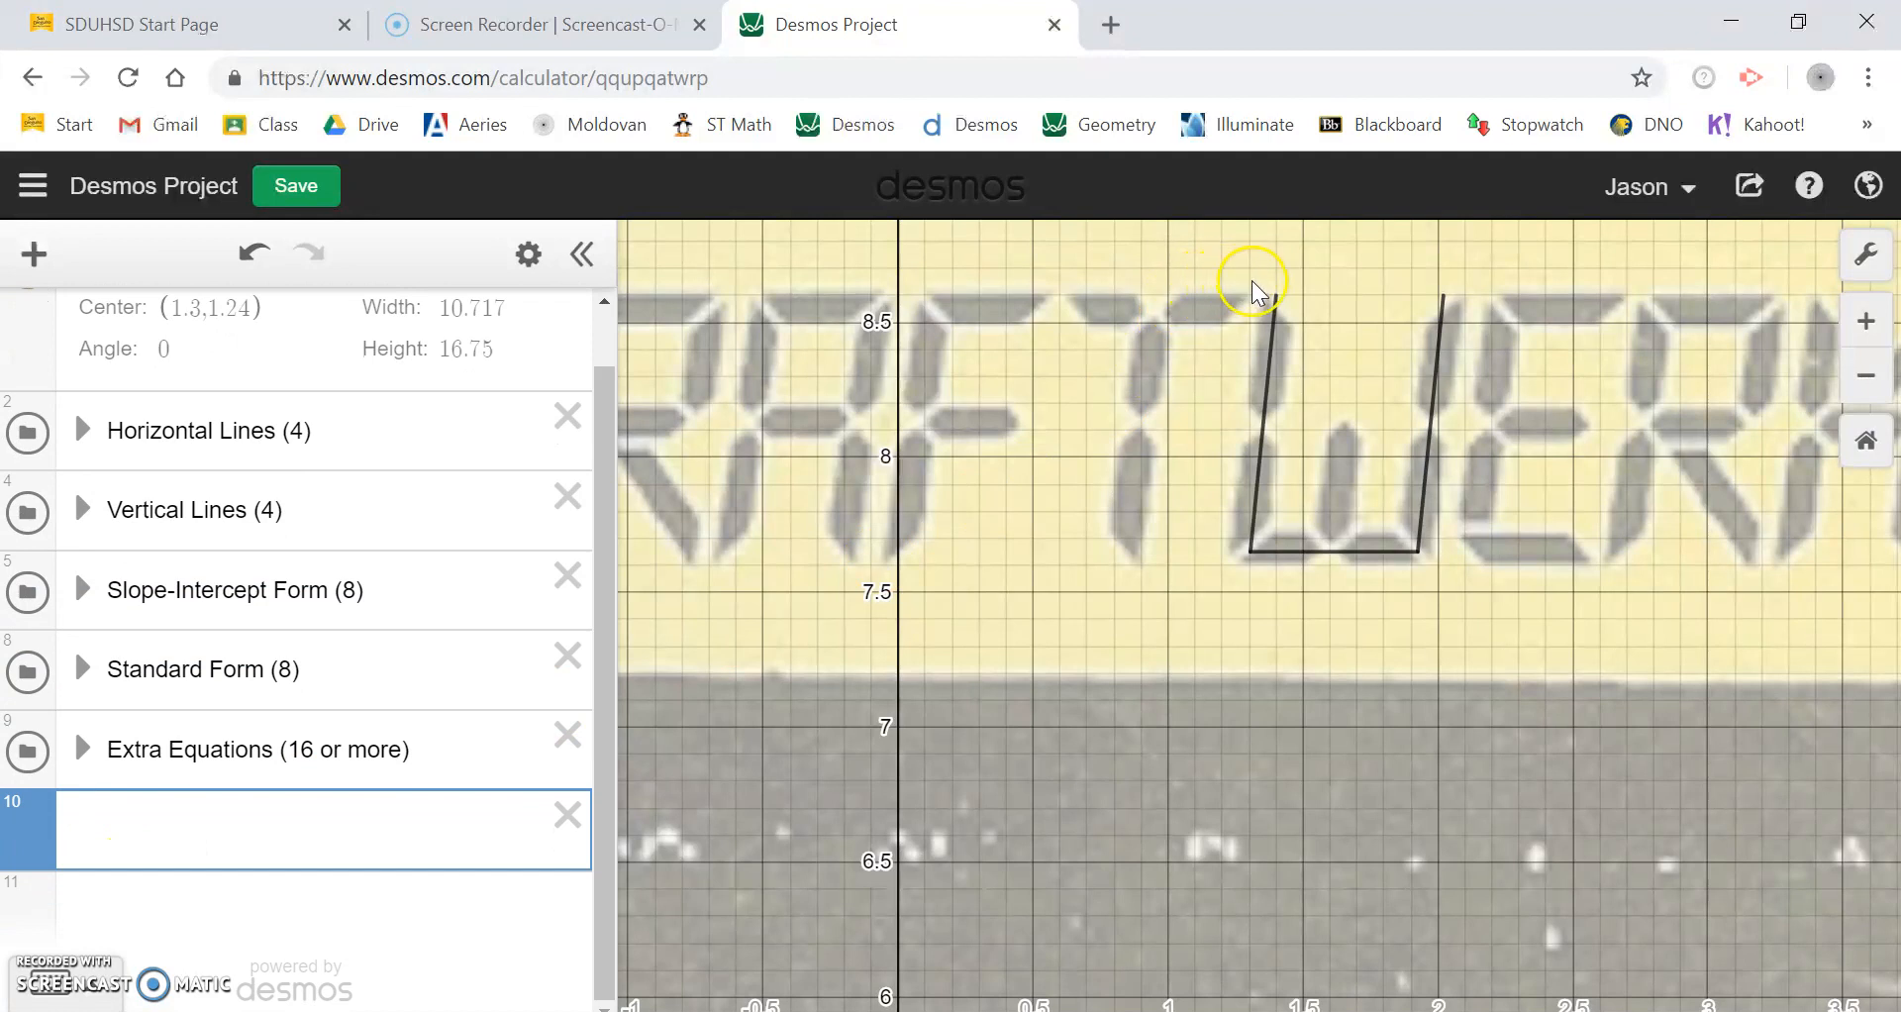
{"action": "left_click", "coordinate": [395, 863]}
{"action": "type", "text": "y=mx+b"}
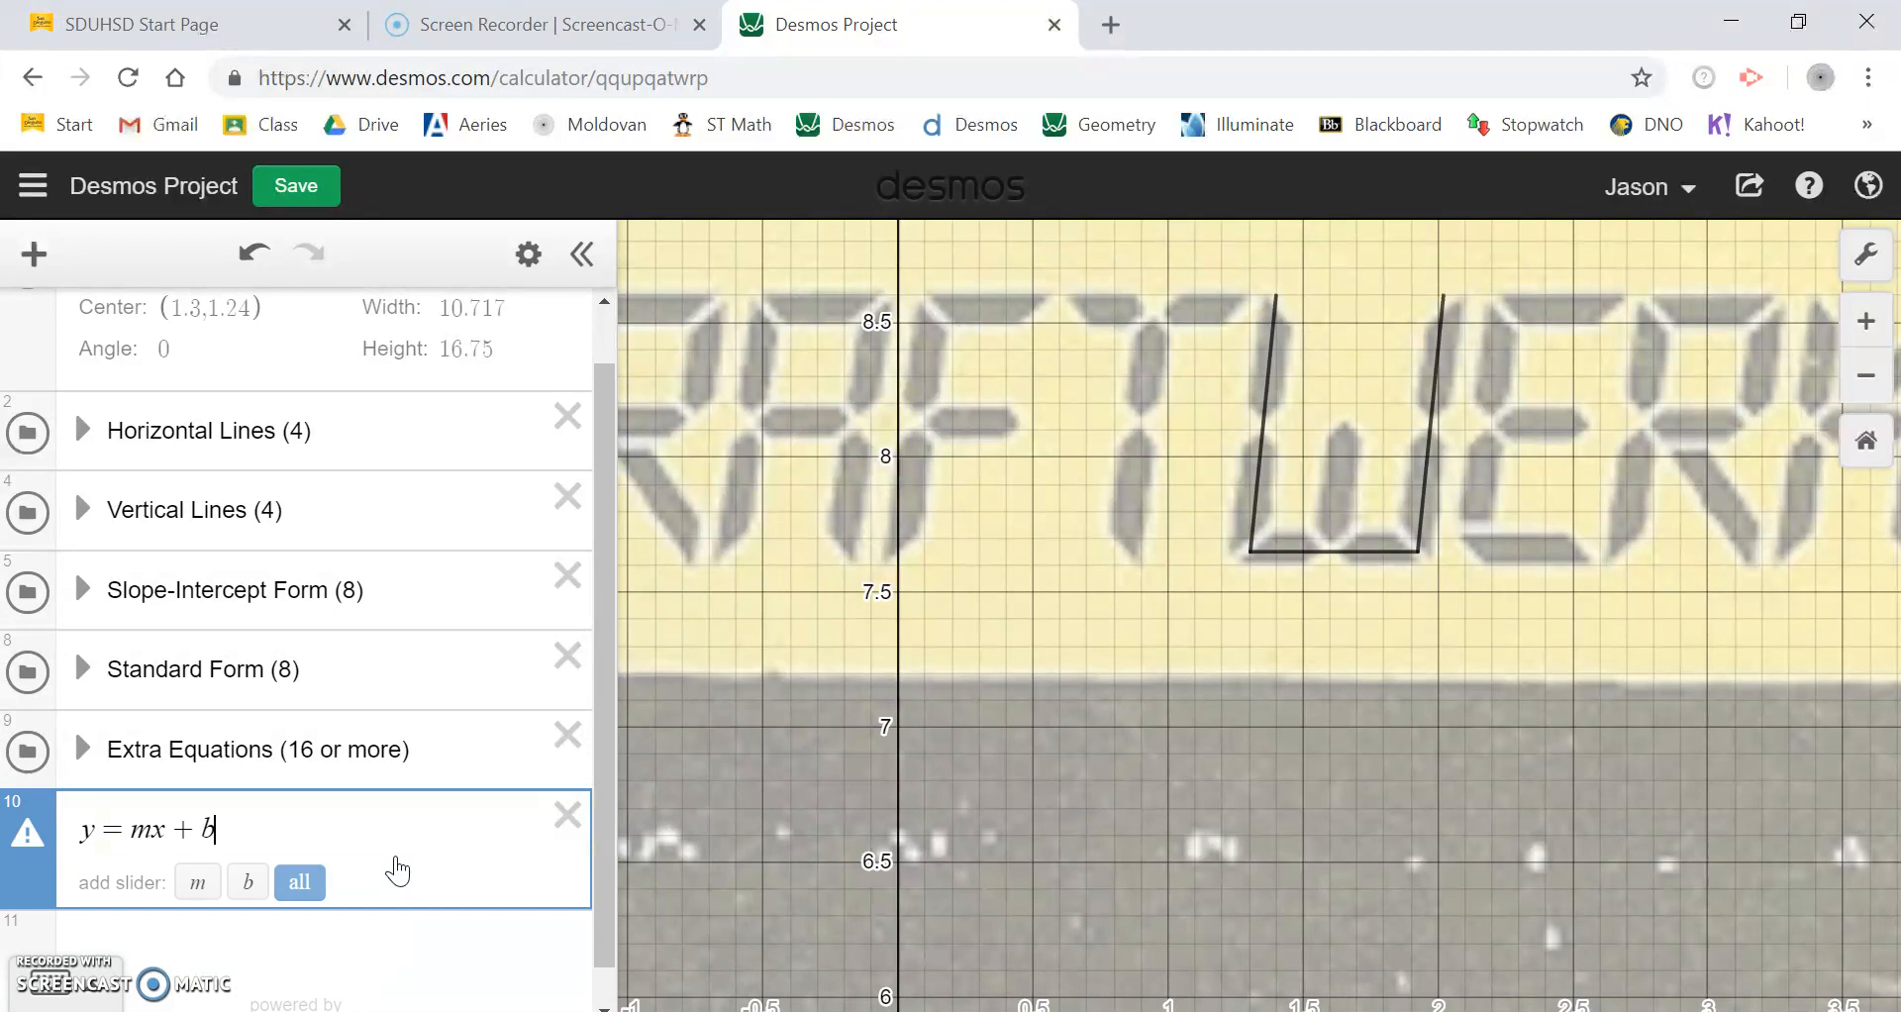
{"action": "left_click", "coordinate": [299, 882]}
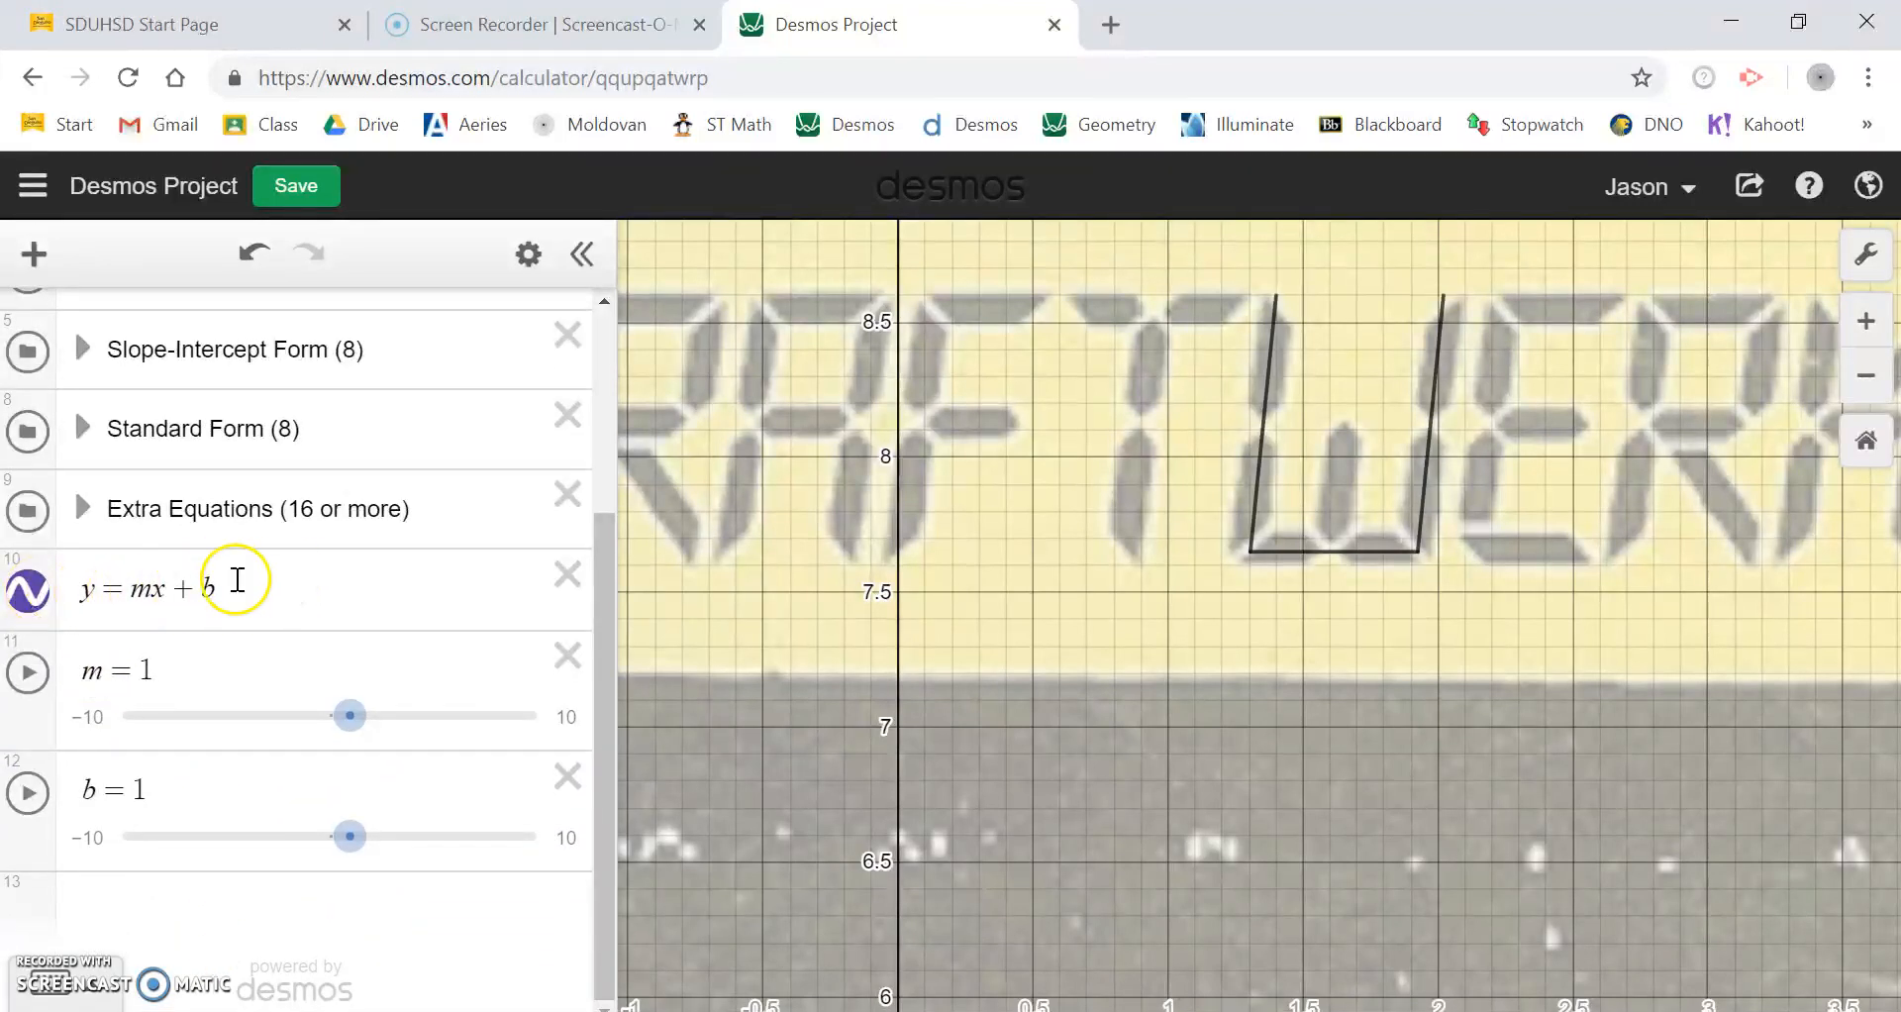
Adjust the slope slider m to 8 so the y = mx + b line follows the slant of the T's stem.
{"action": "left_click_drag", "start_coordinate": [363, 750], "coordinate": [433, 727]}
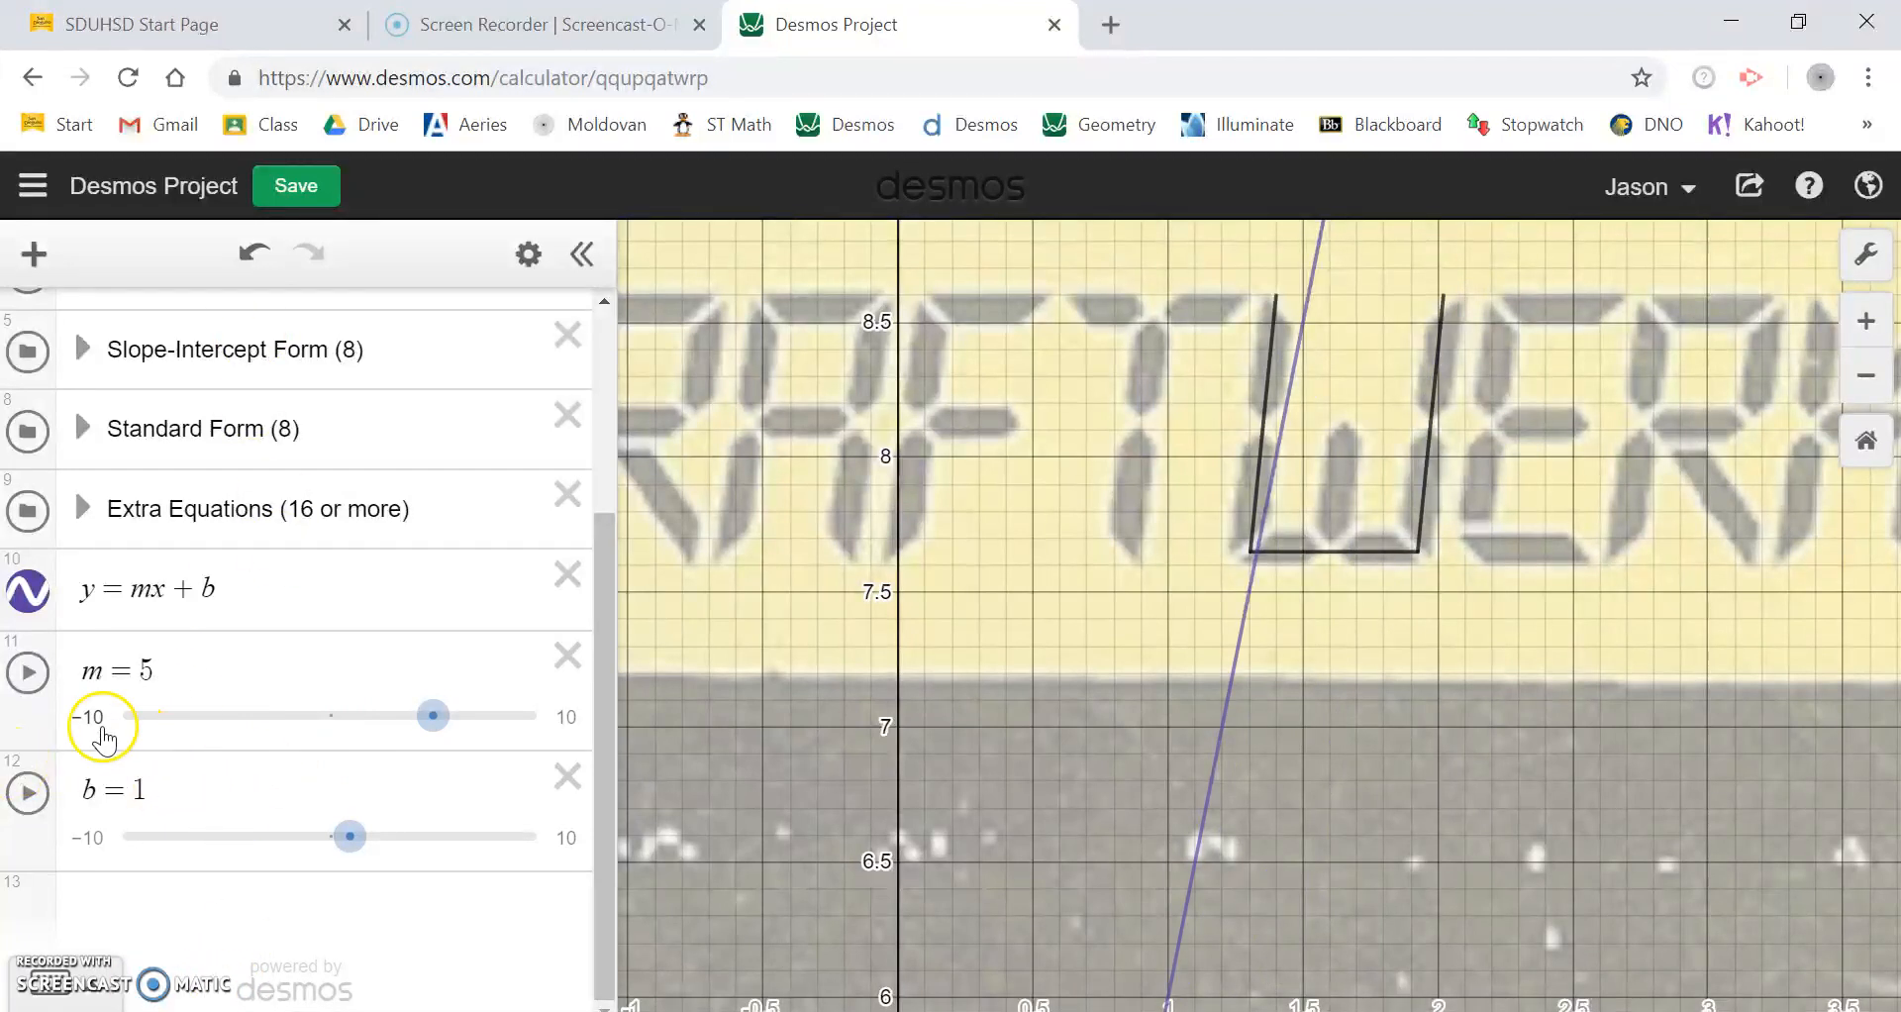
{"action": "left_click_drag", "start_coordinate": [426, 733], "coordinate": [504, 731]}
{"action": "left_click", "coordinate": [140, 671]}
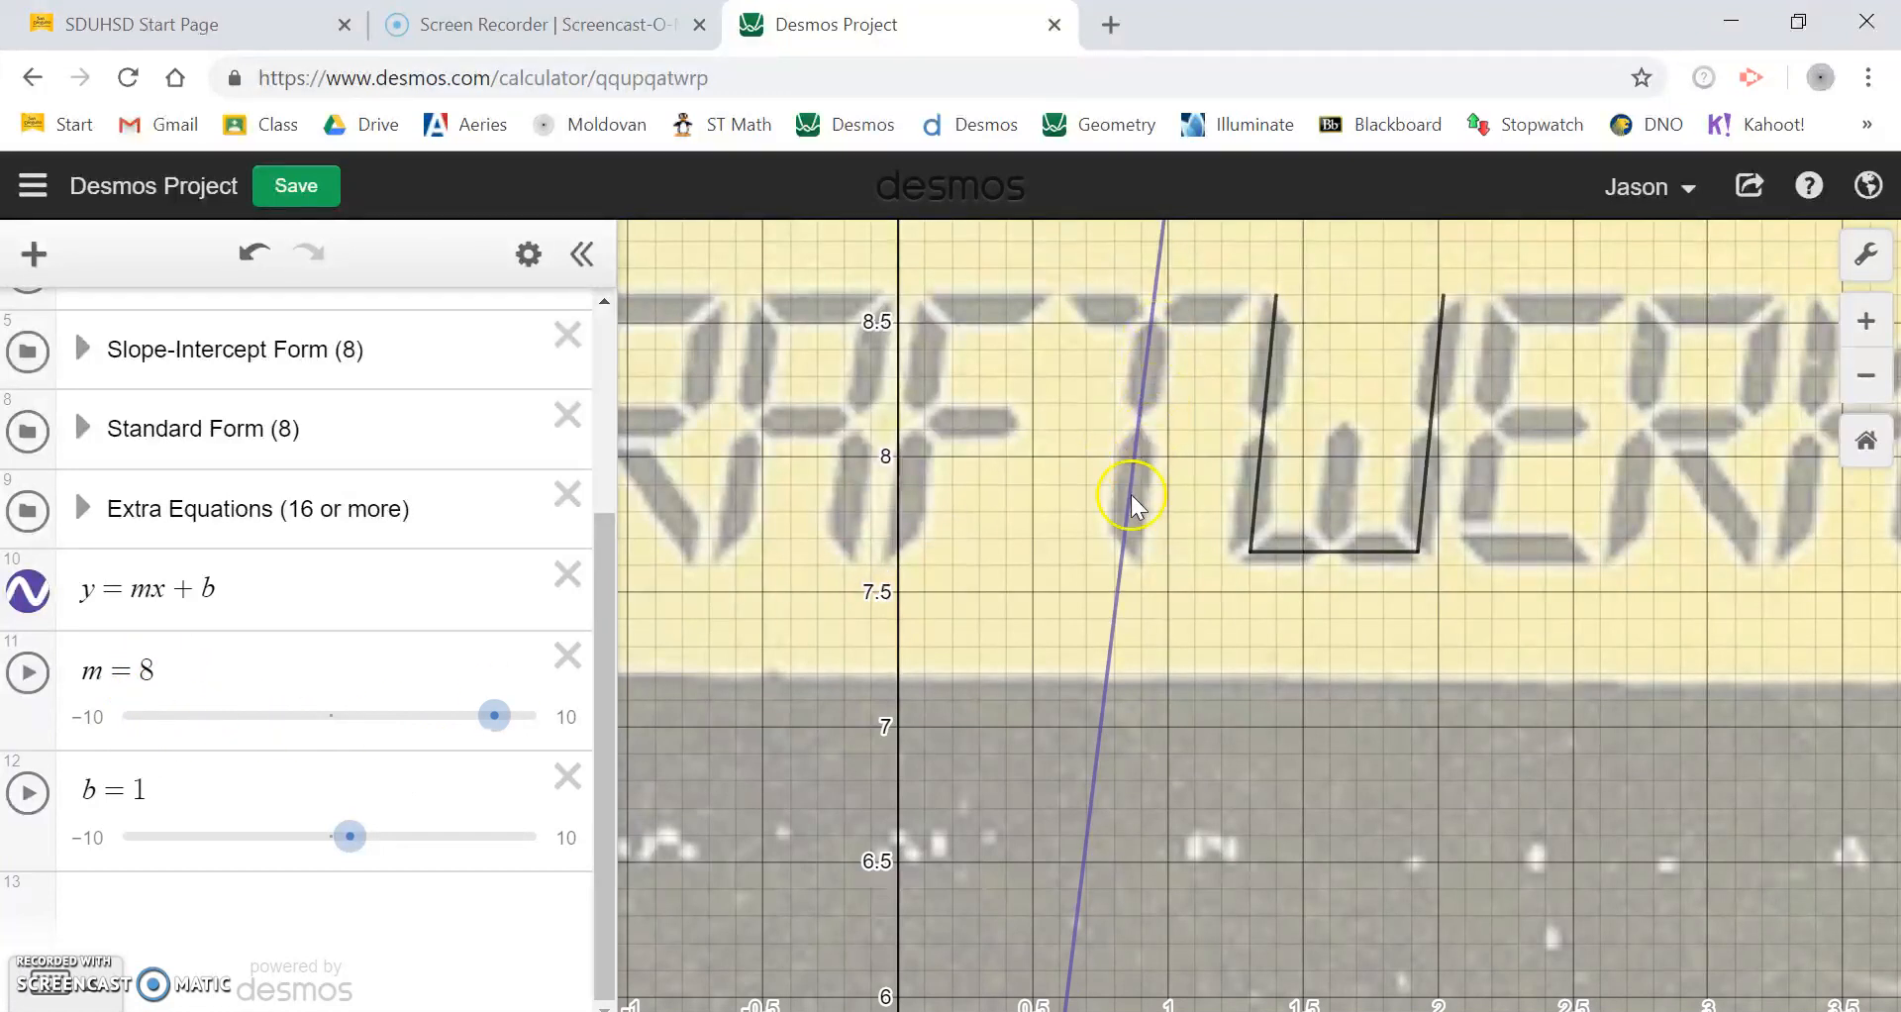
Add the equation y = 8x + 1 as a black line and place it directly above the y = mx + b expression.
{"action": "left_click", "coordinate": [208, 903]}
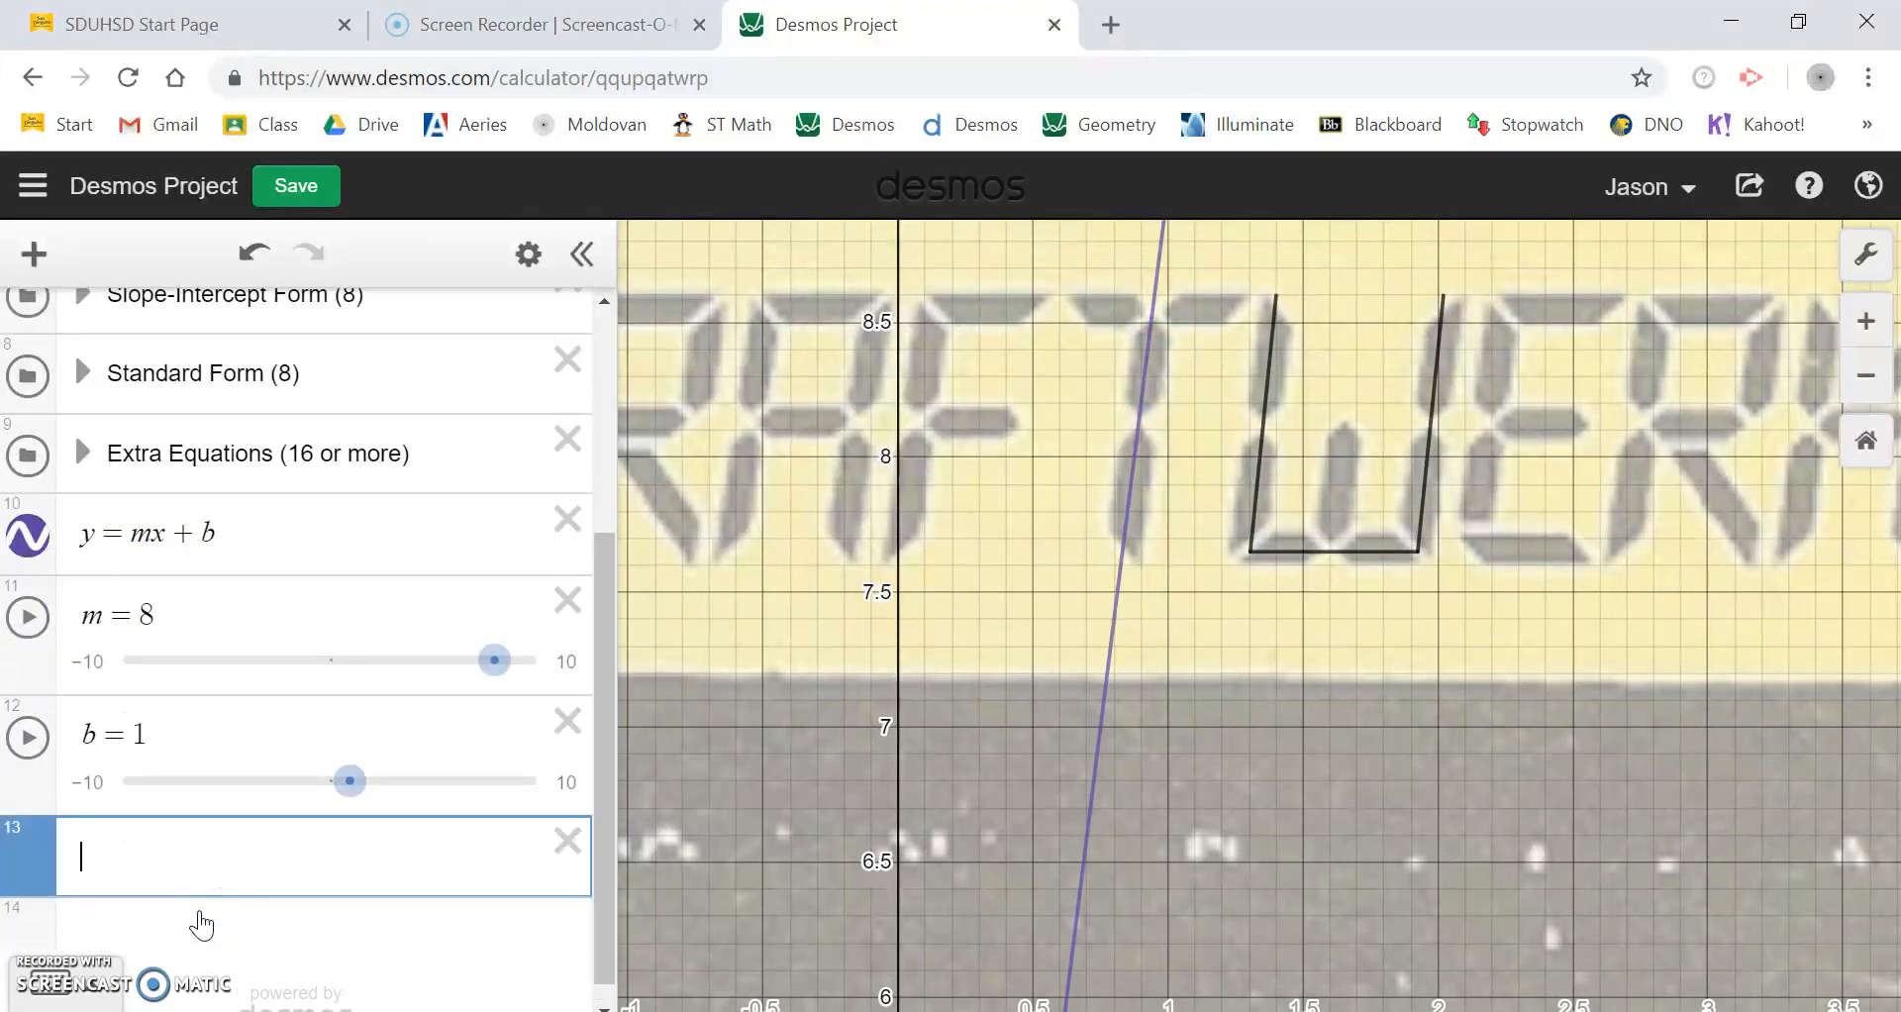
{"action": "type", "text": "y=8x"}
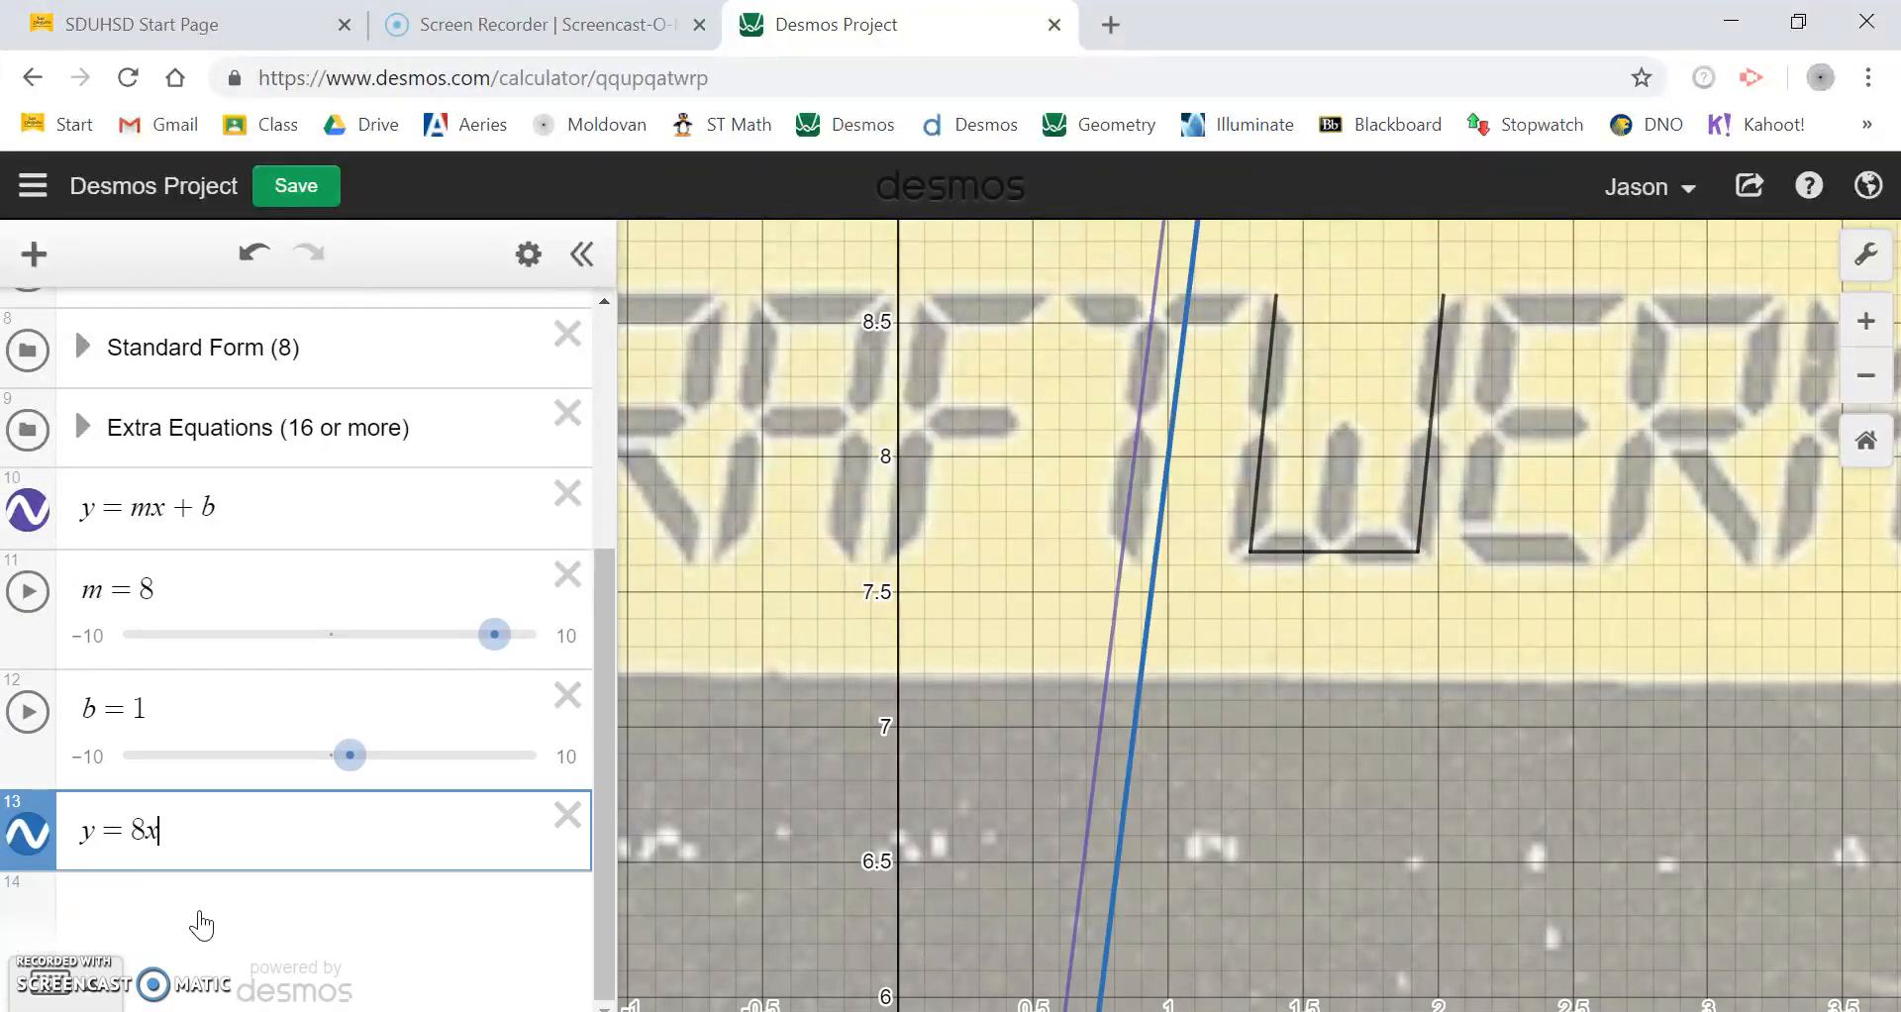
{"action": "type", "text": "+1"}
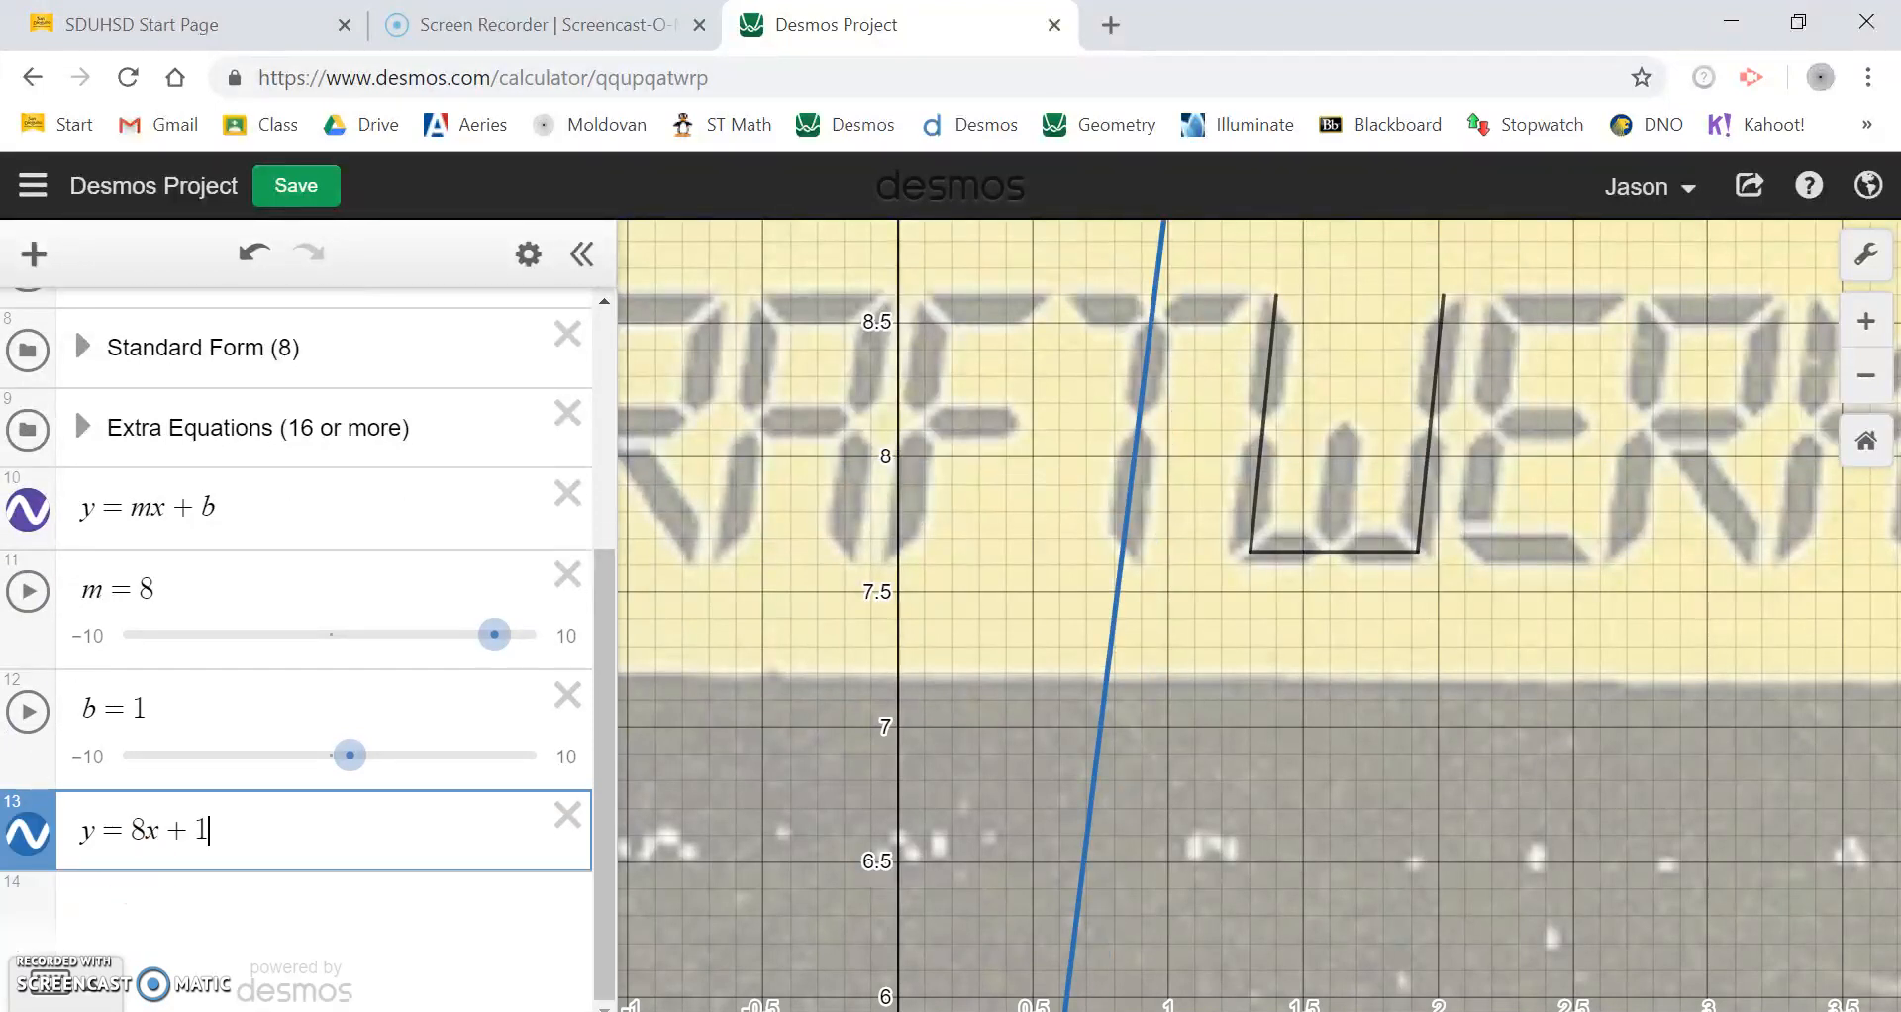
{"action": "left_click", "coordinate": [29, 835]}
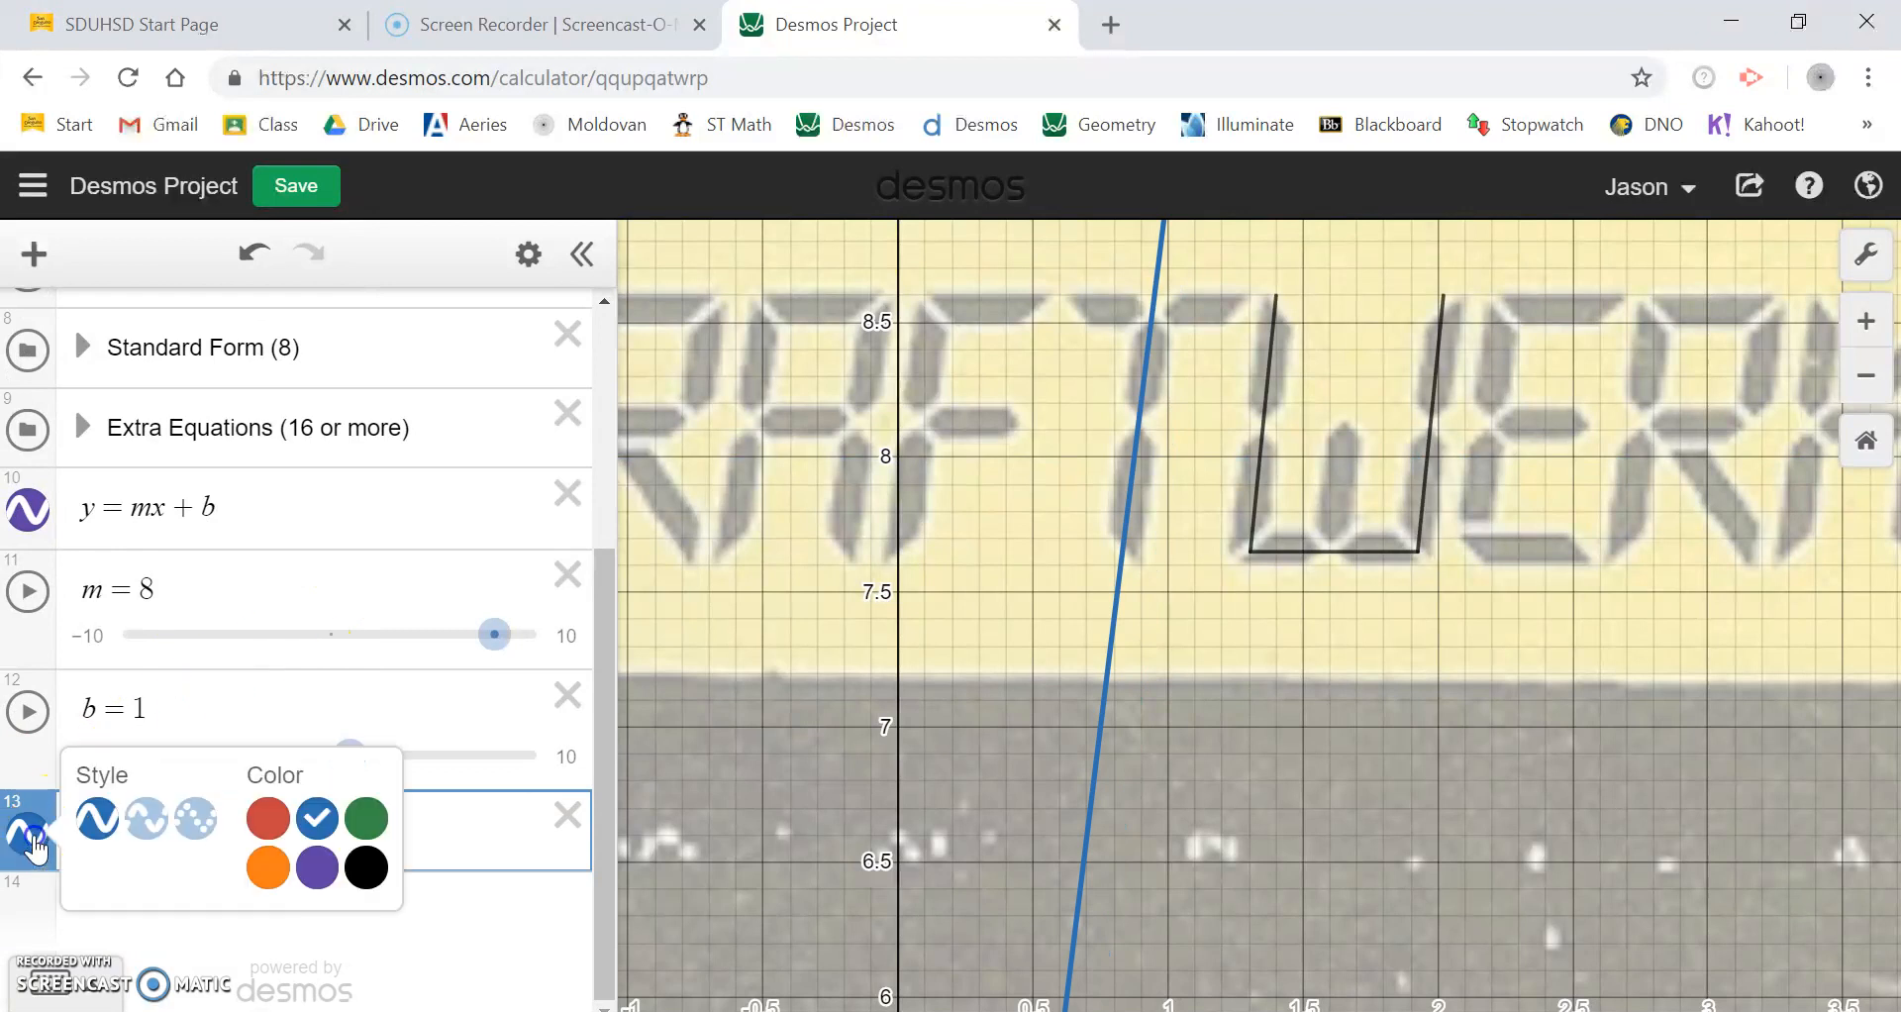
{"action": "left_click", "coordinate": [366, 867]}
{"action": "left_click_drag", "start_coordinate": [18, 800], "coordinate": [21, 557]}
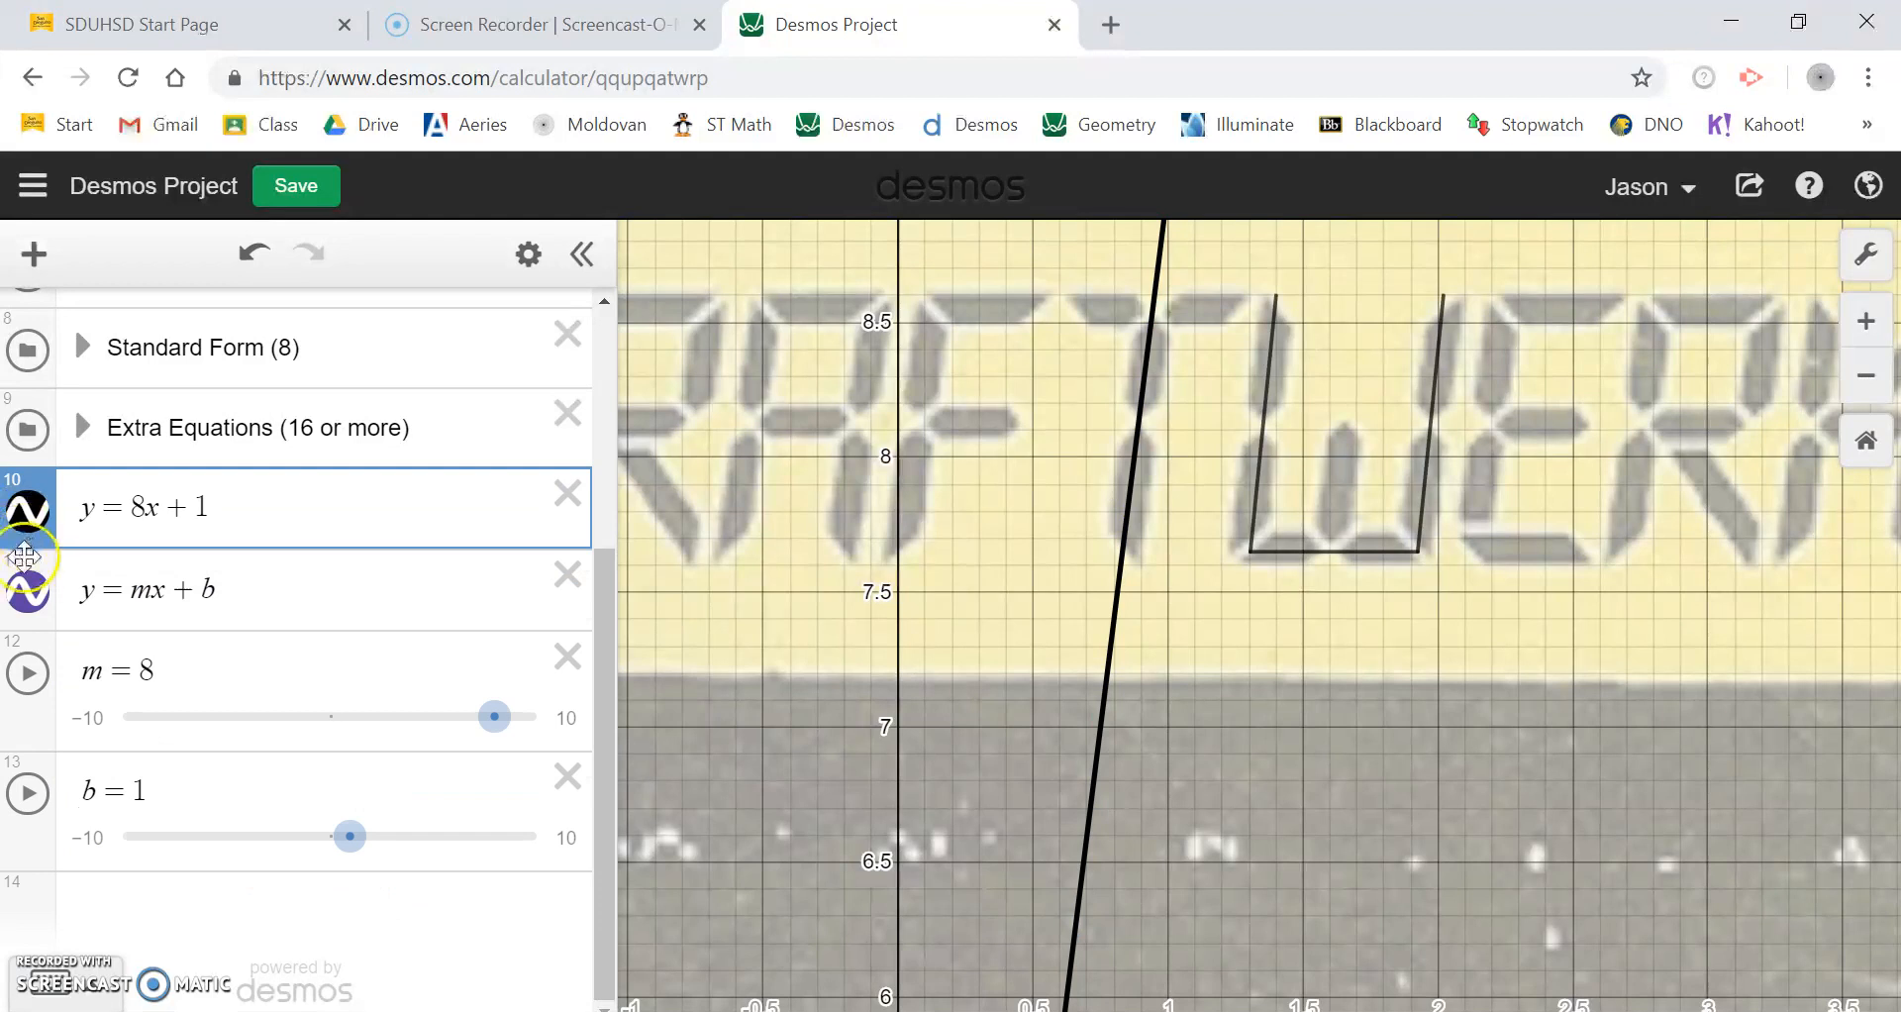
Hide the y = mx + b line, then delete that expression together with its m and b sliders.
{"action": "left_click", "coordinate": [25, 598]}
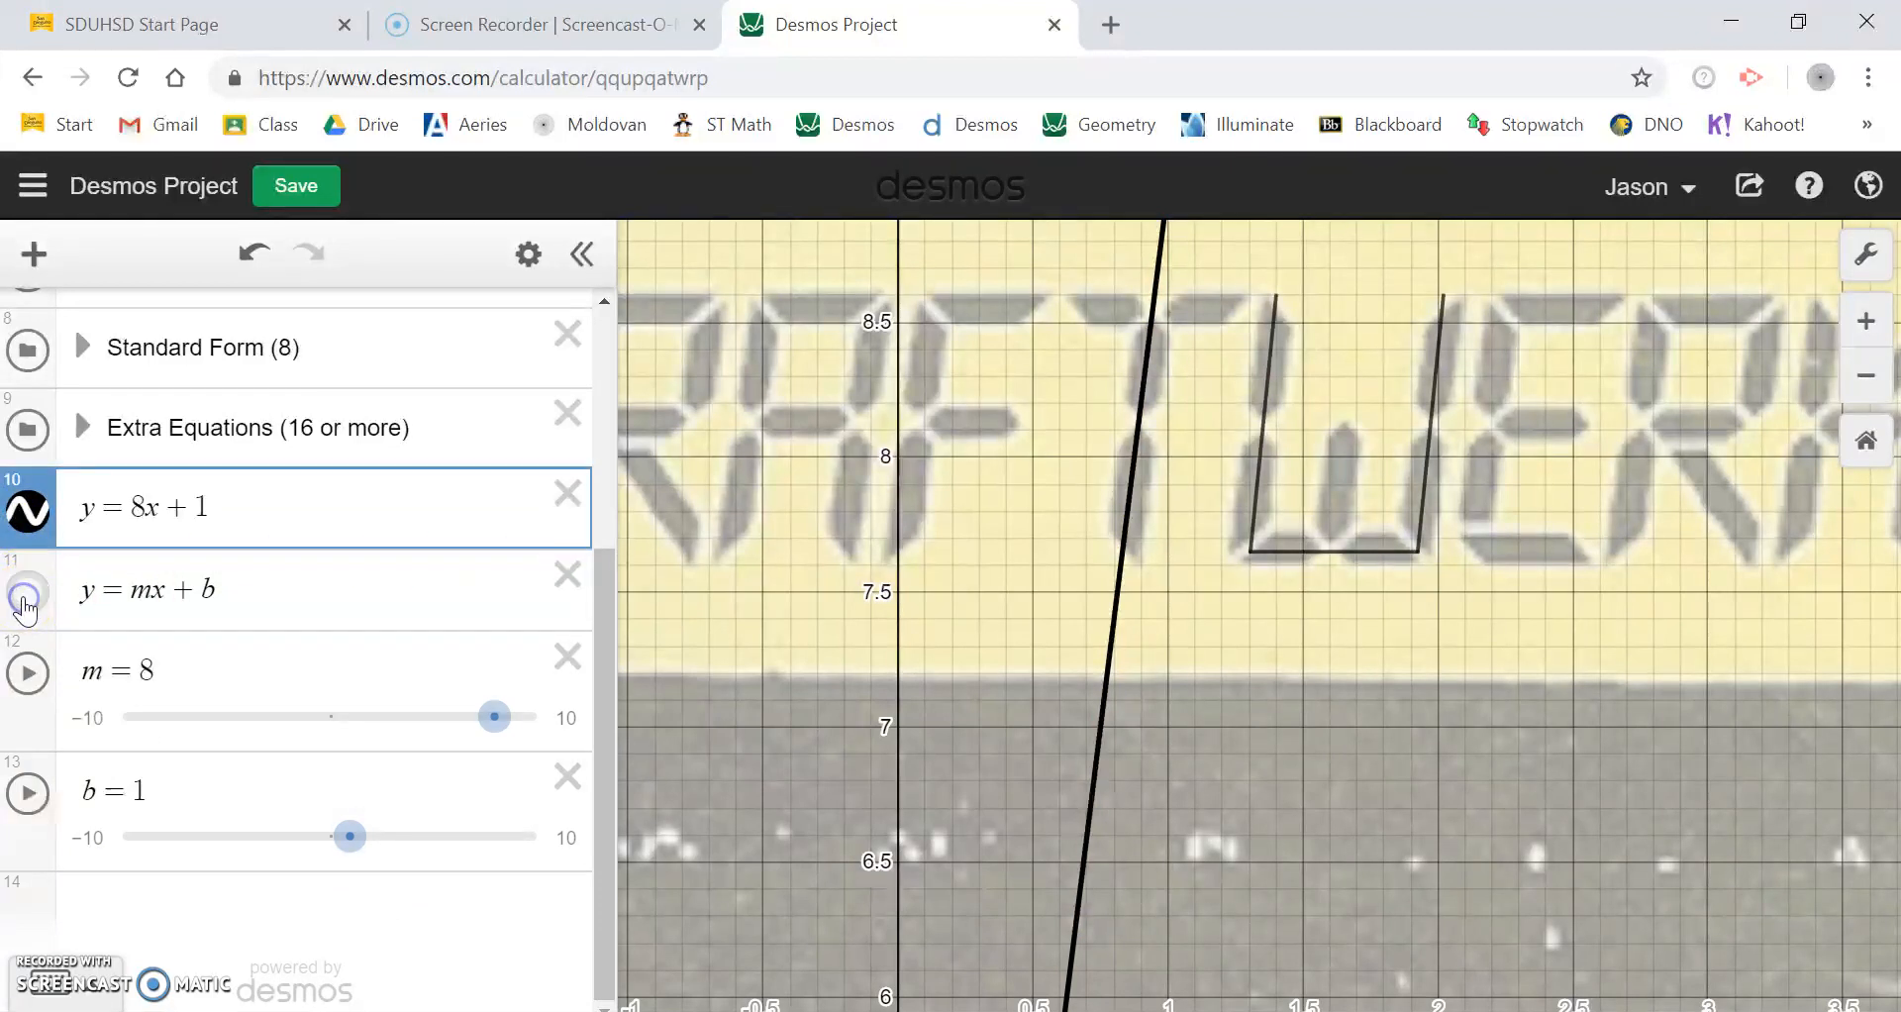
{"action": "left_click", "coordinate": [115, 591]}
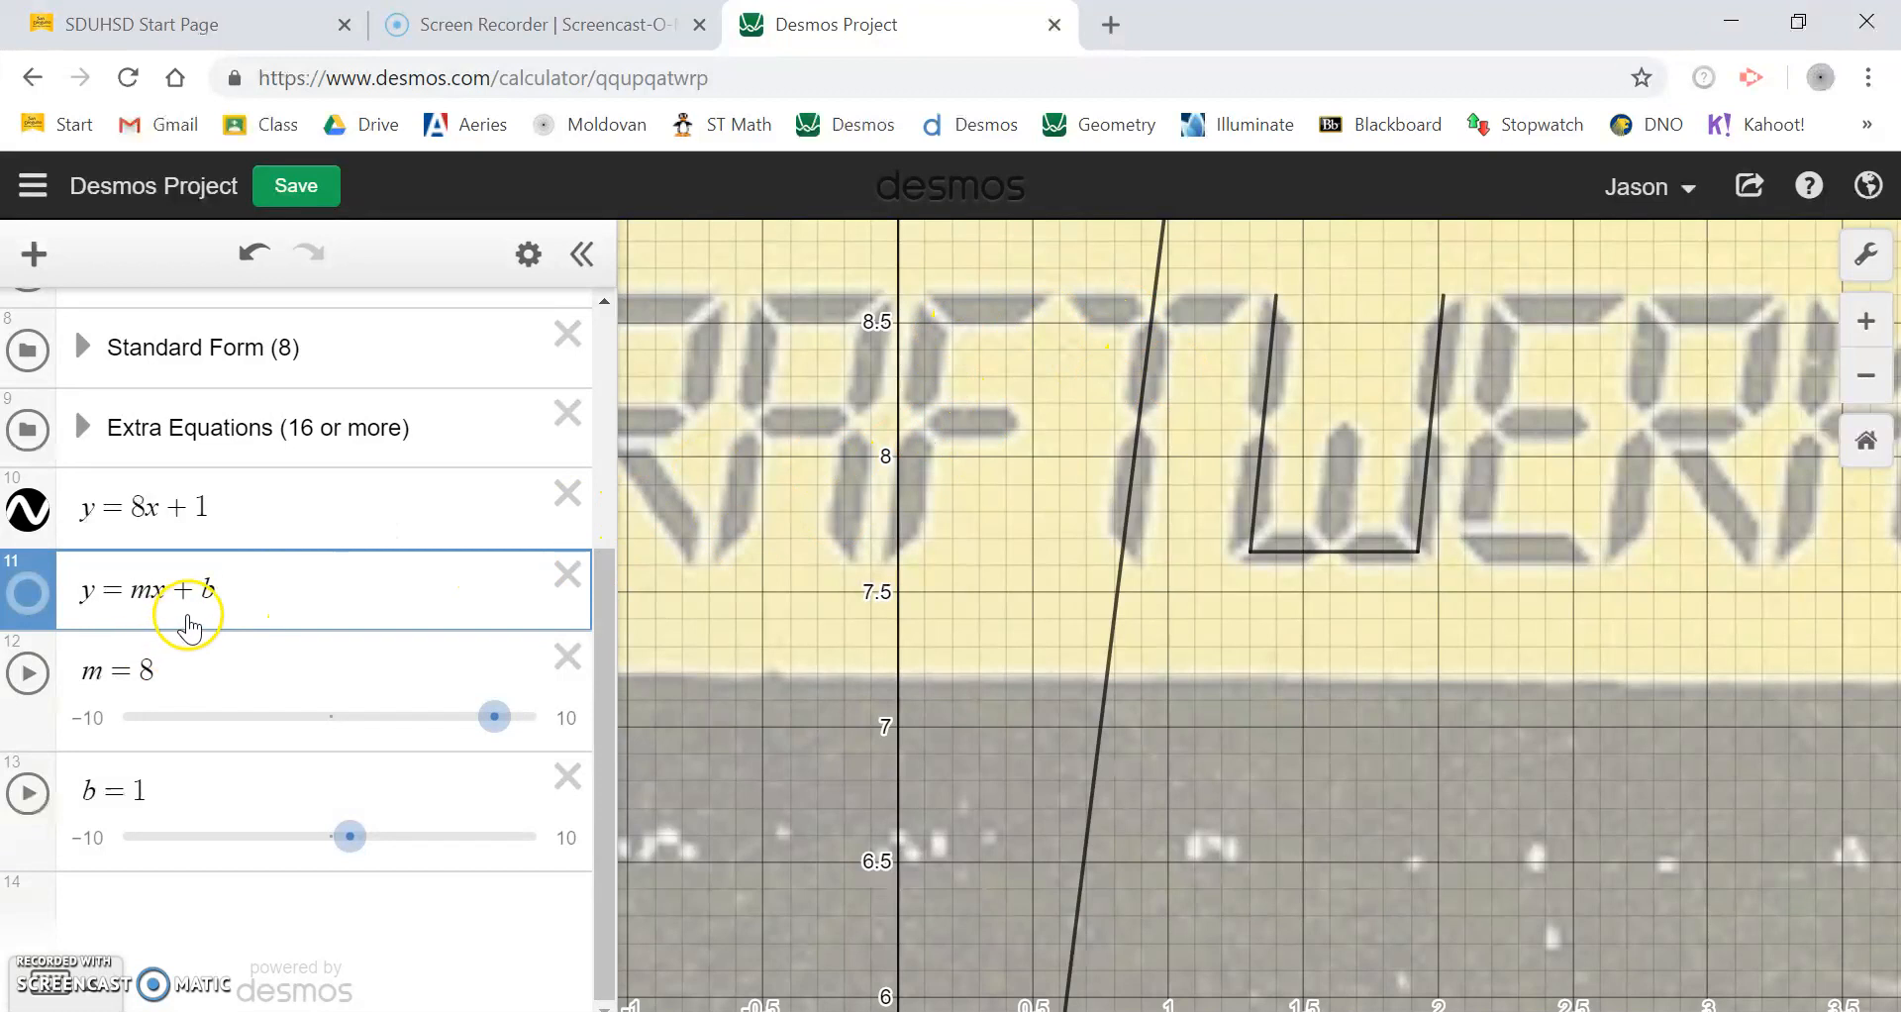
{"action": "left_click", "coordinate": [577, 585]}
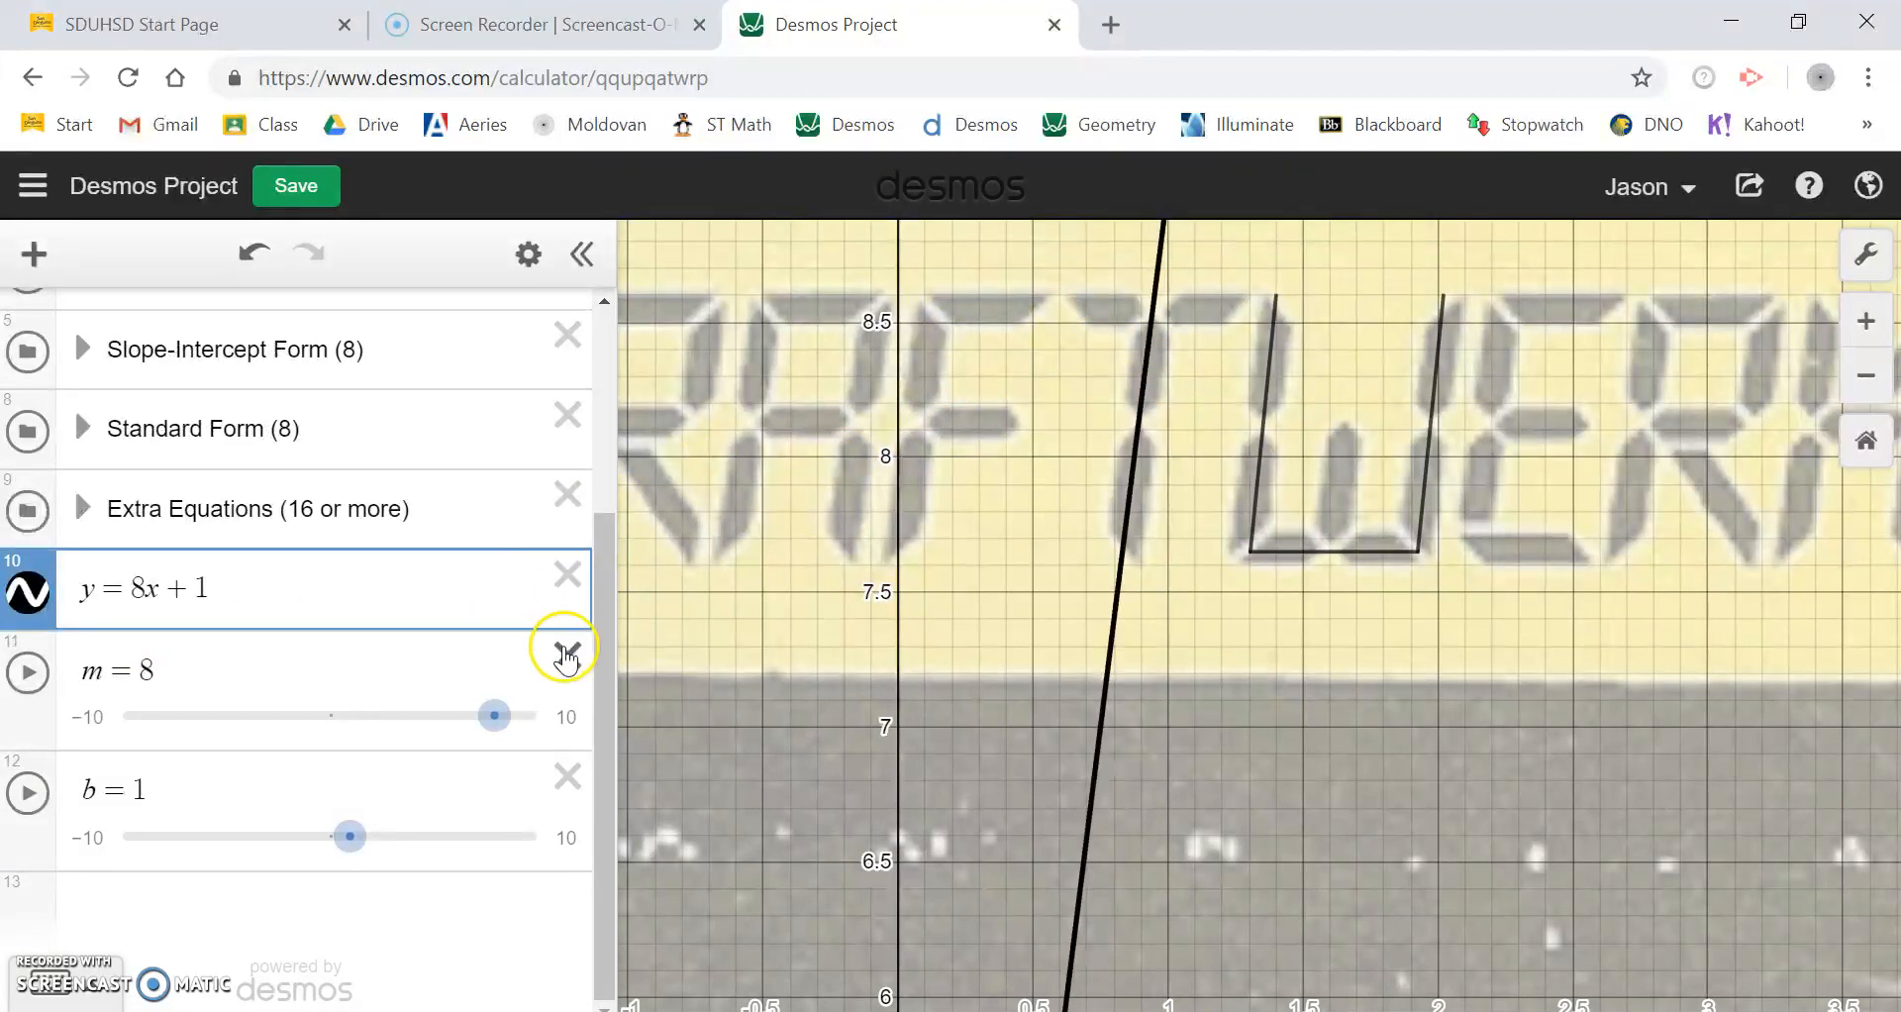
{"action": "left_click", "coordinate": [566, 652]}
{"action": "left_click", "coordinate": [567, 772]}
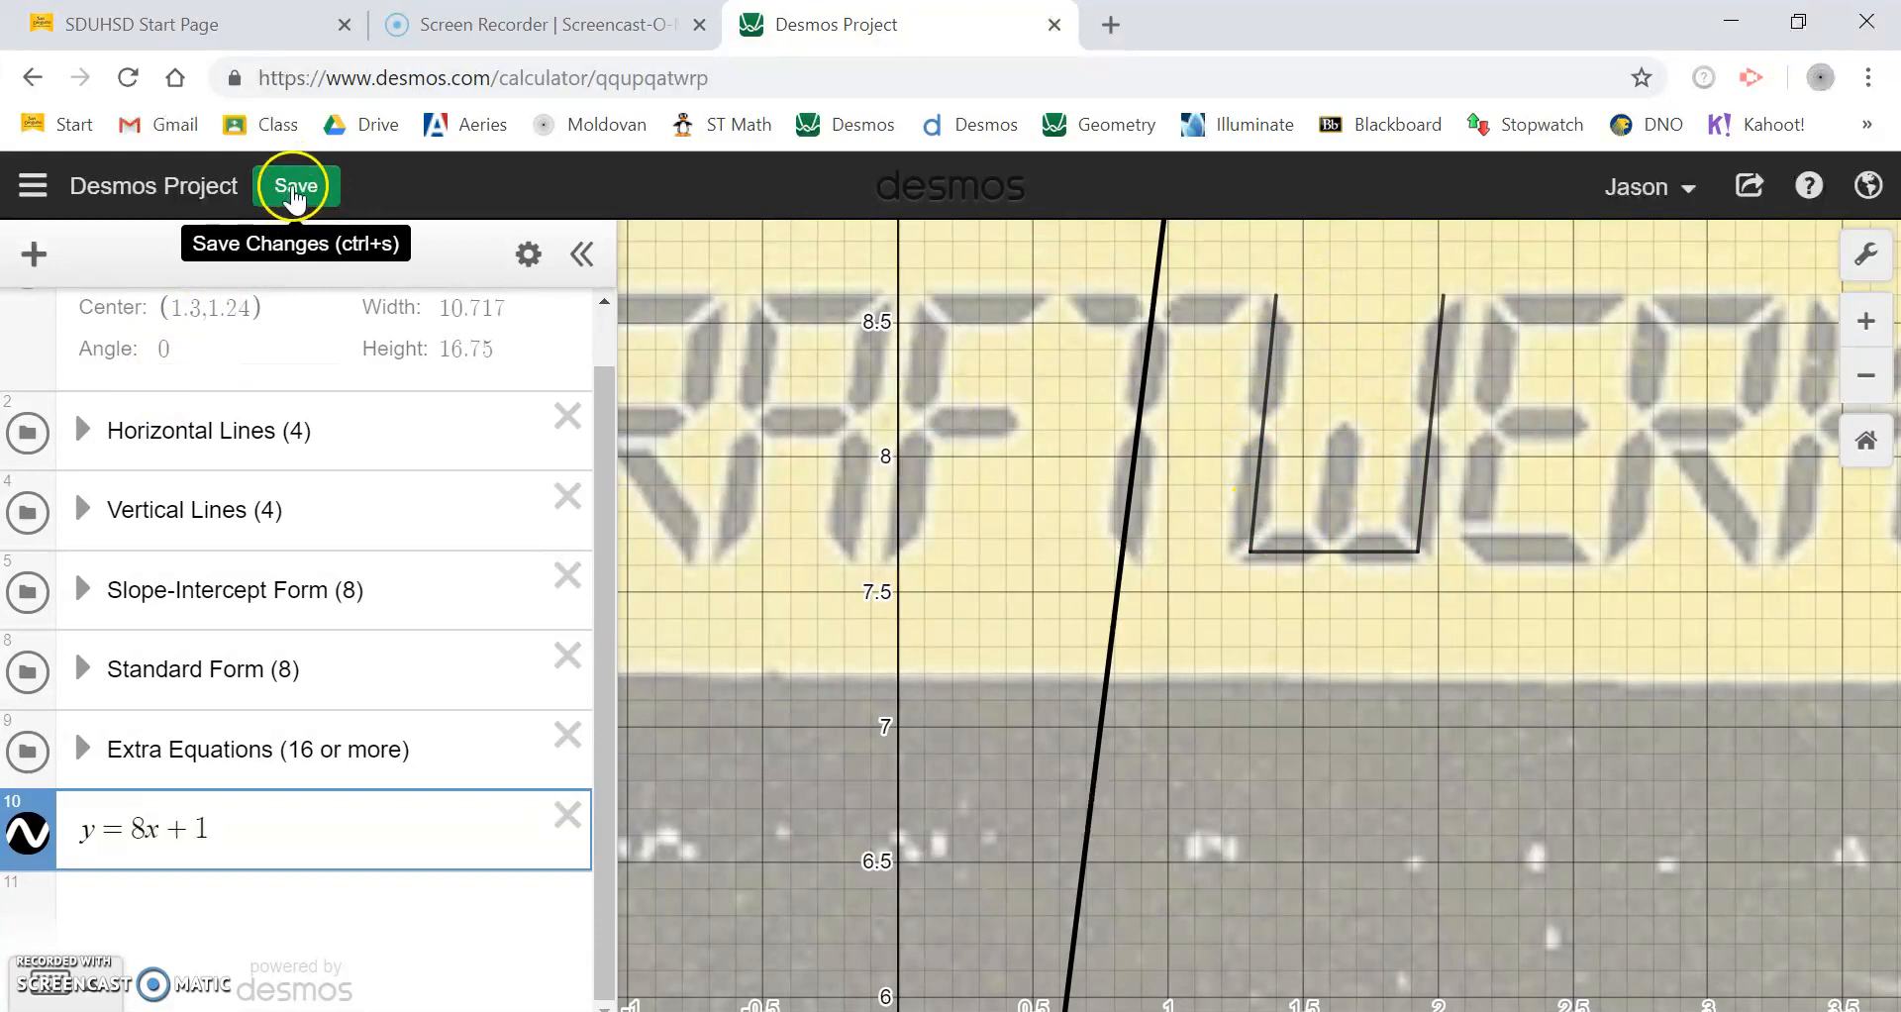
Save the Desmos Project graph and check its entry in the list of saved graphs.
{"action": "left_click", "coordinate": [290, 194]}
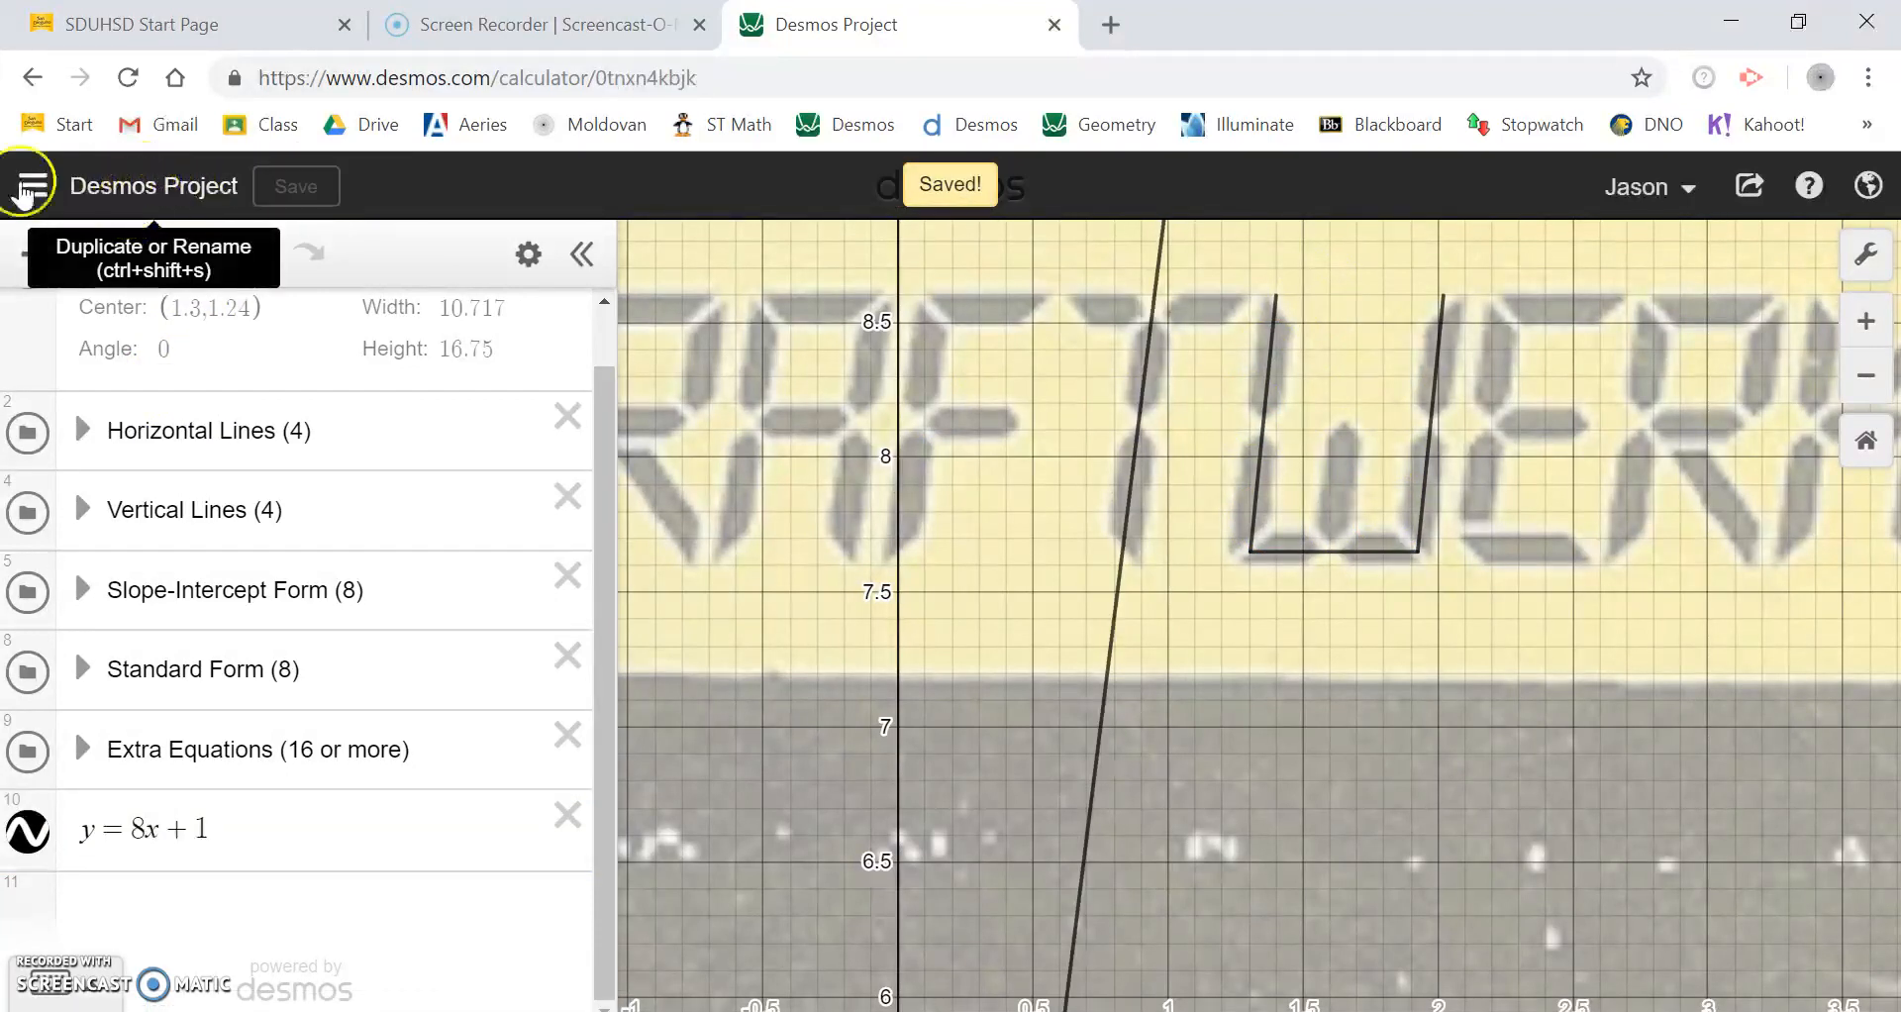
{"action": "left_click", "coordinate": [32, 185]}
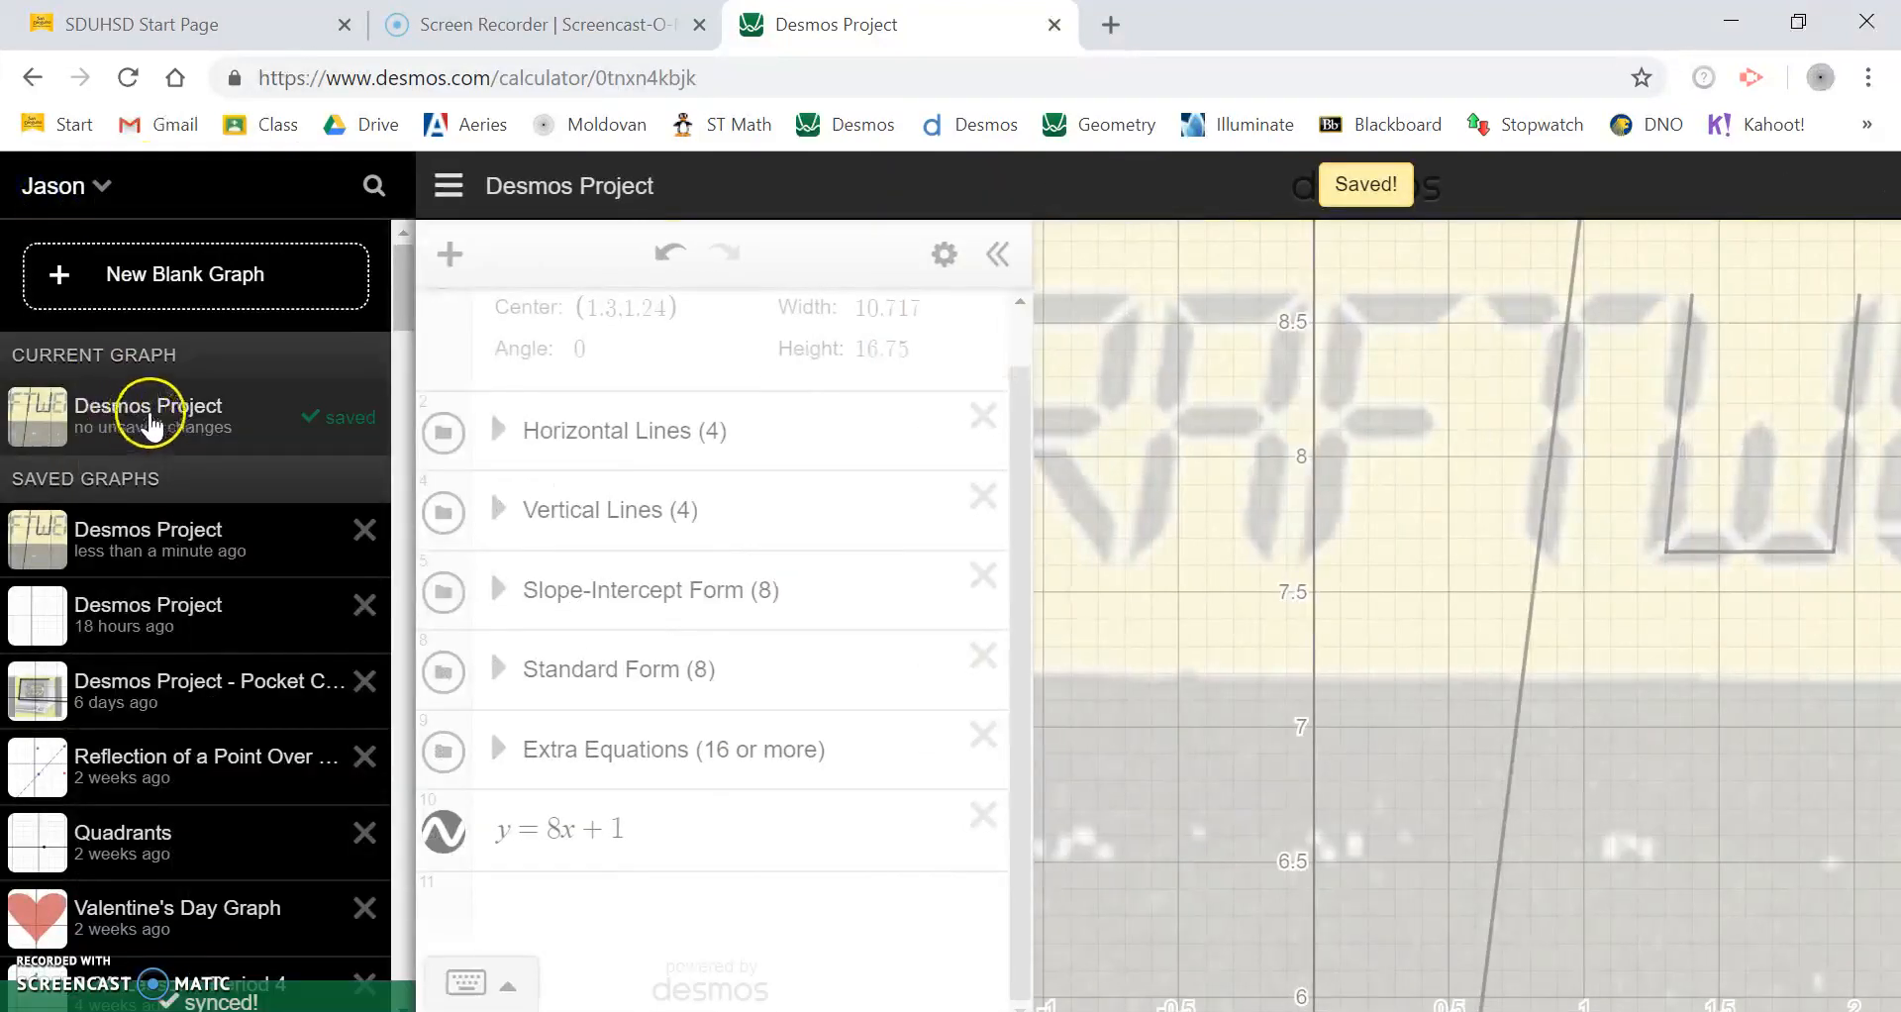
{"action": "left_click", "coordinate": [447, 186]}
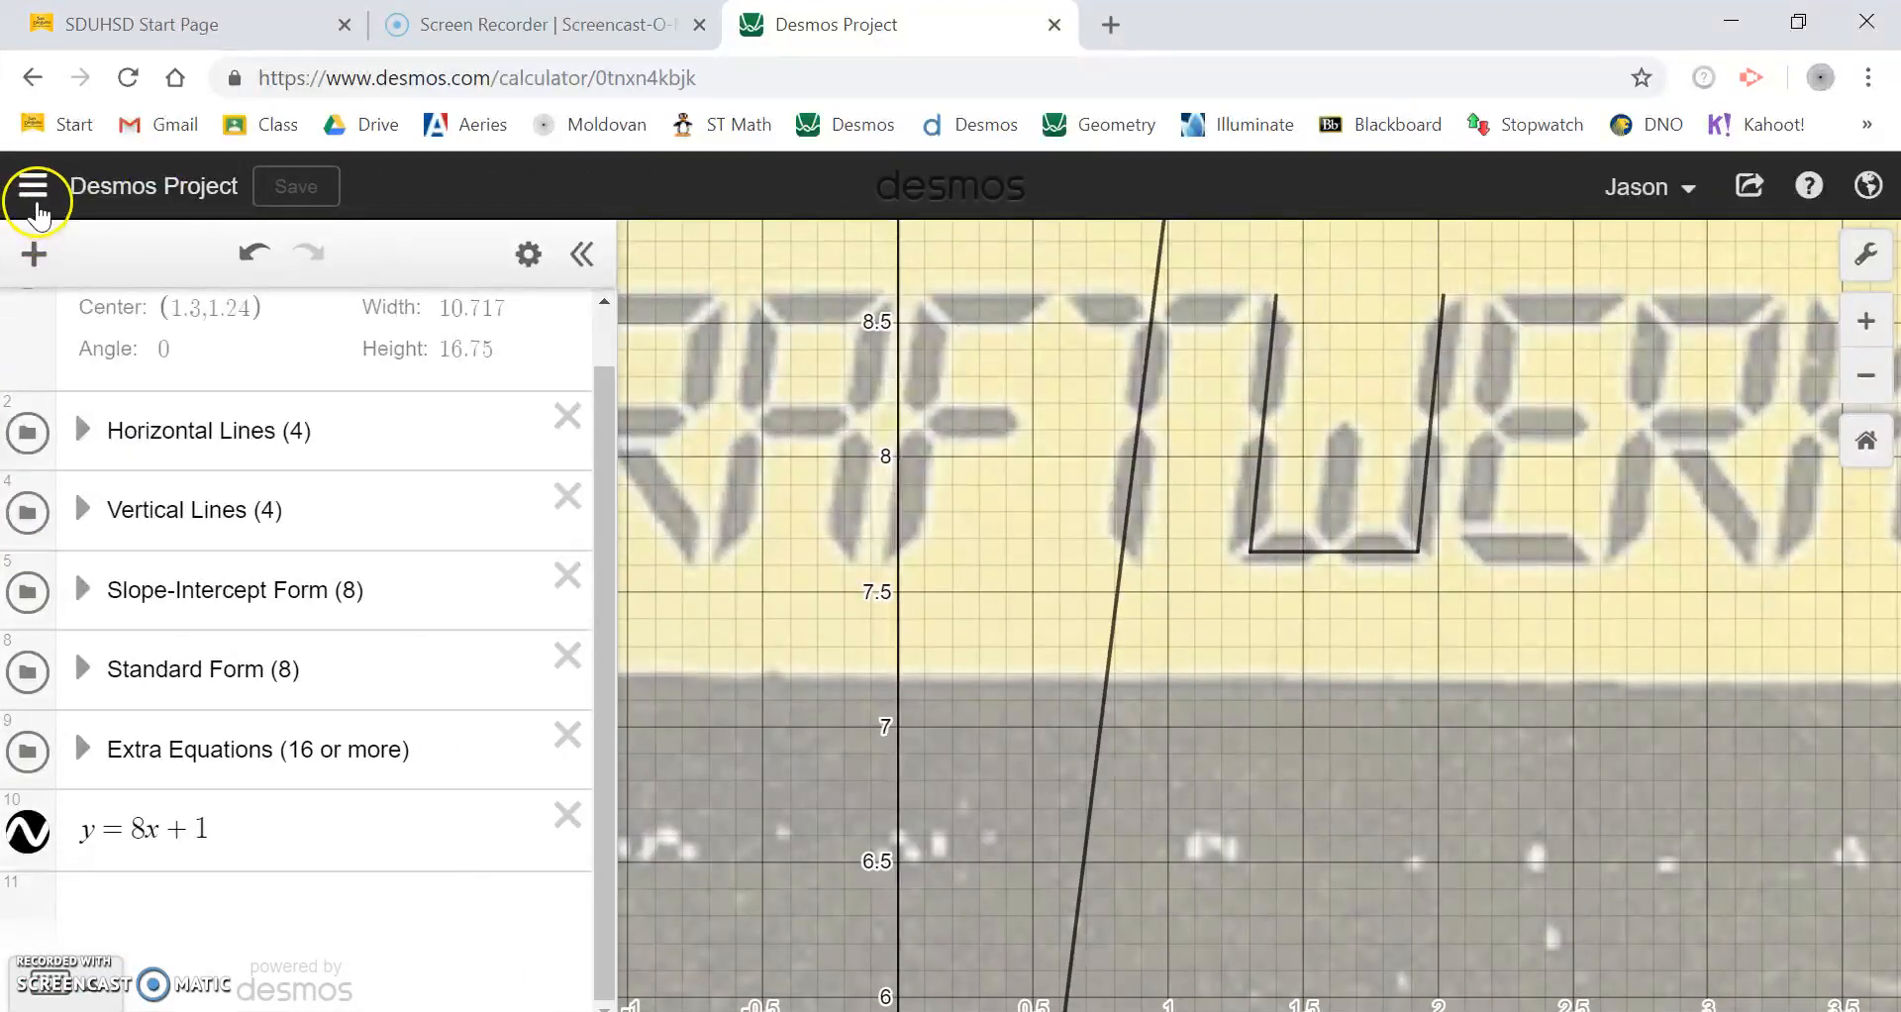
{"action": "left_click", "coordinate": [33, 186]}
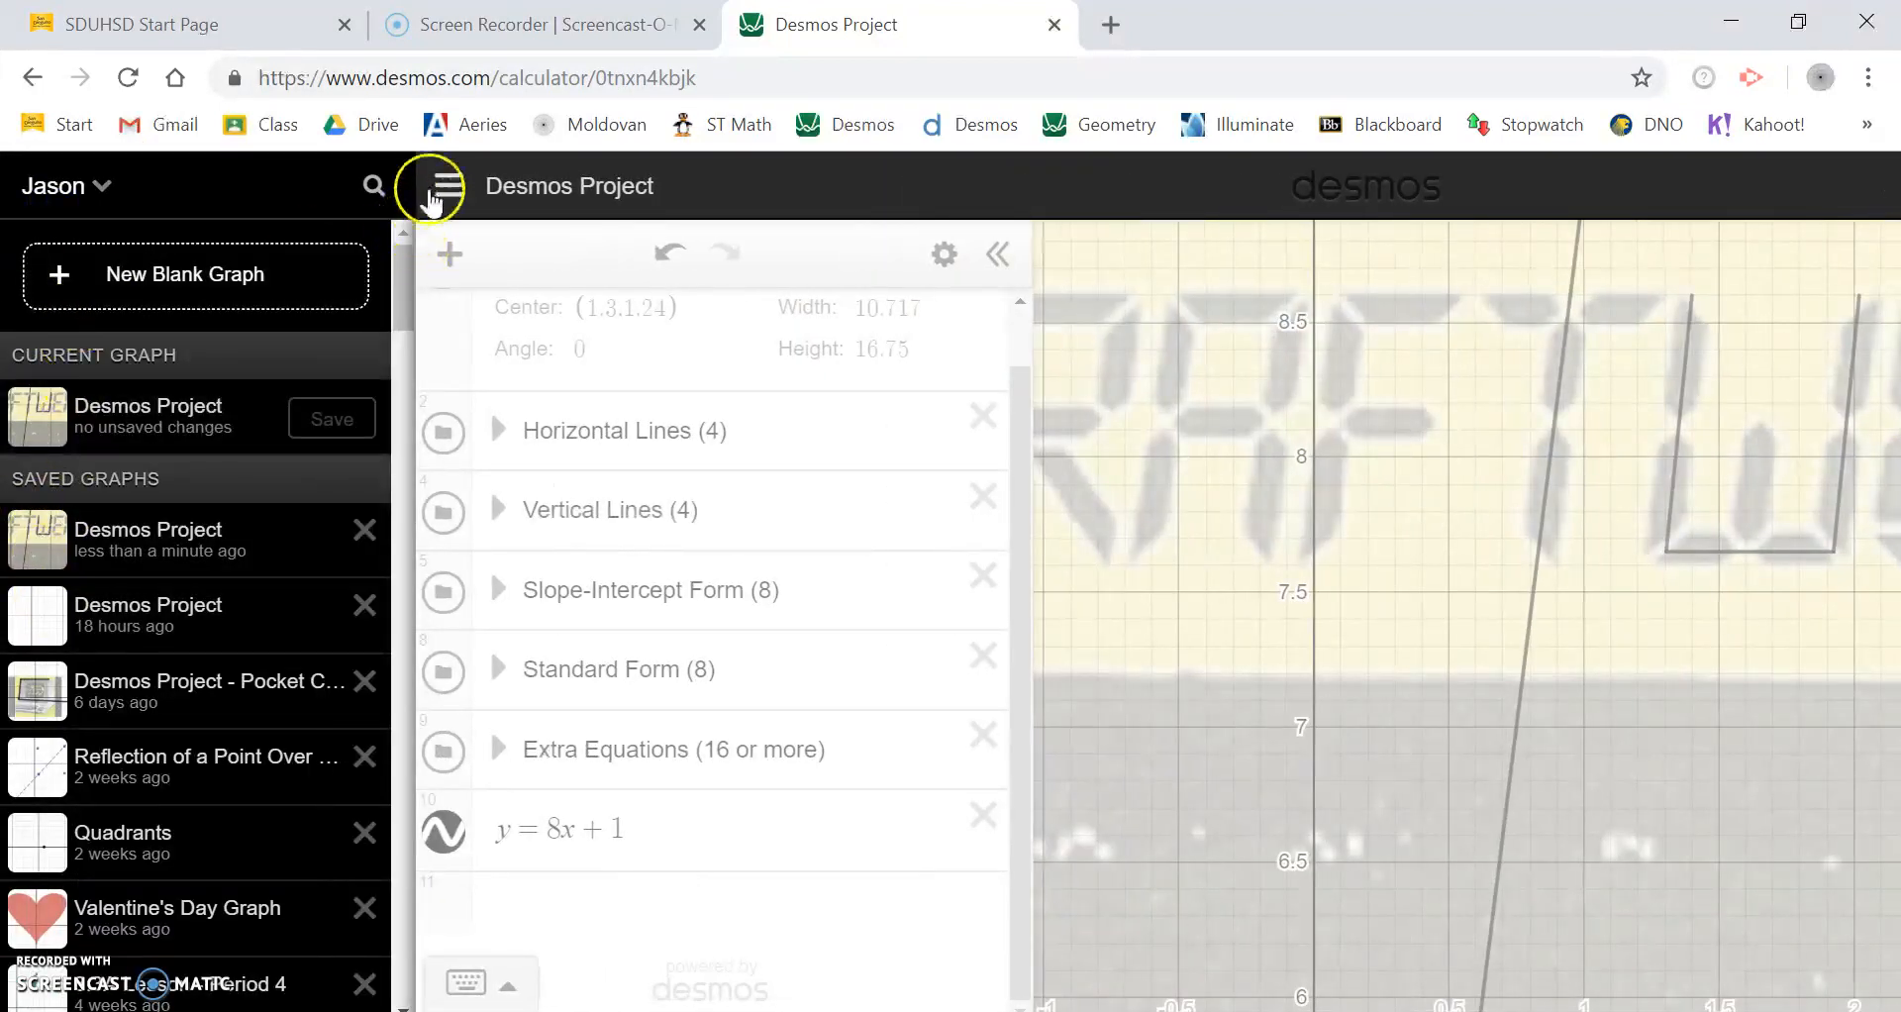
{"action": "left_click", "coordinate": [447, 186]}
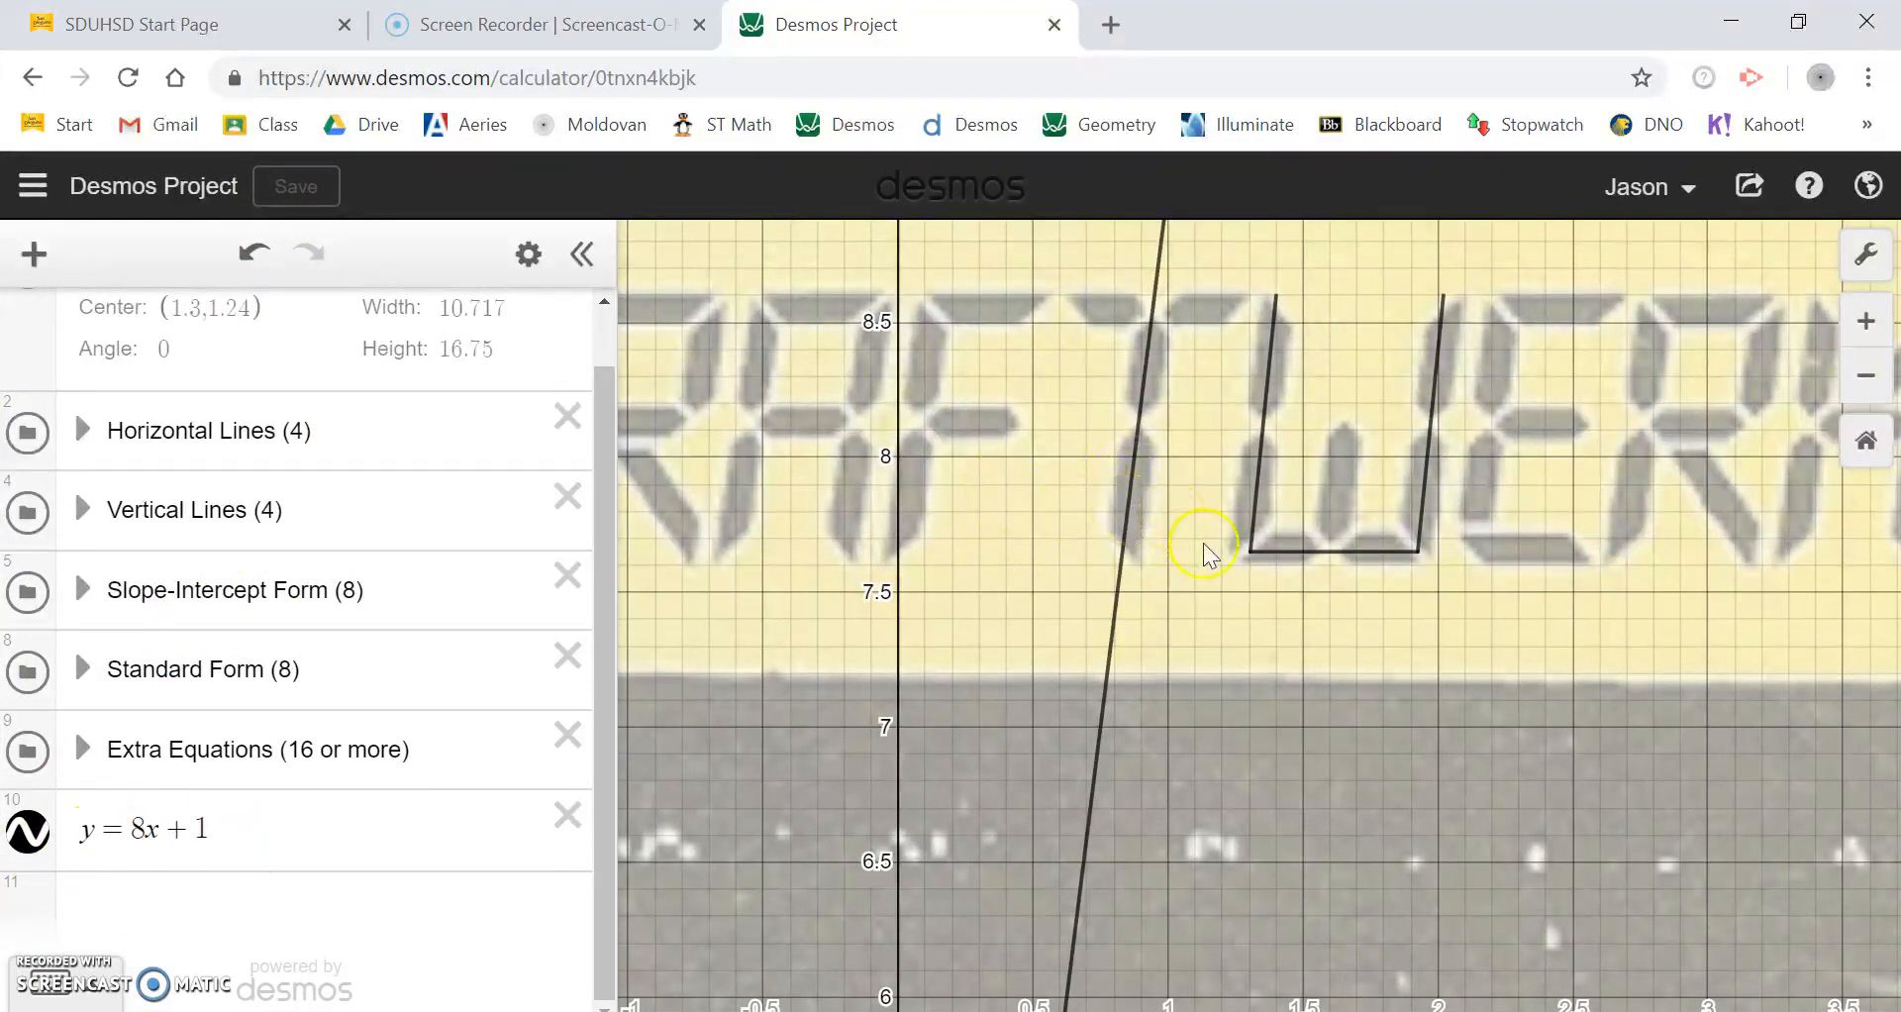
{"action": "scroll", "coordinate": [1205, 553], "scroll_direction": "down", "scroll_amount": 3}
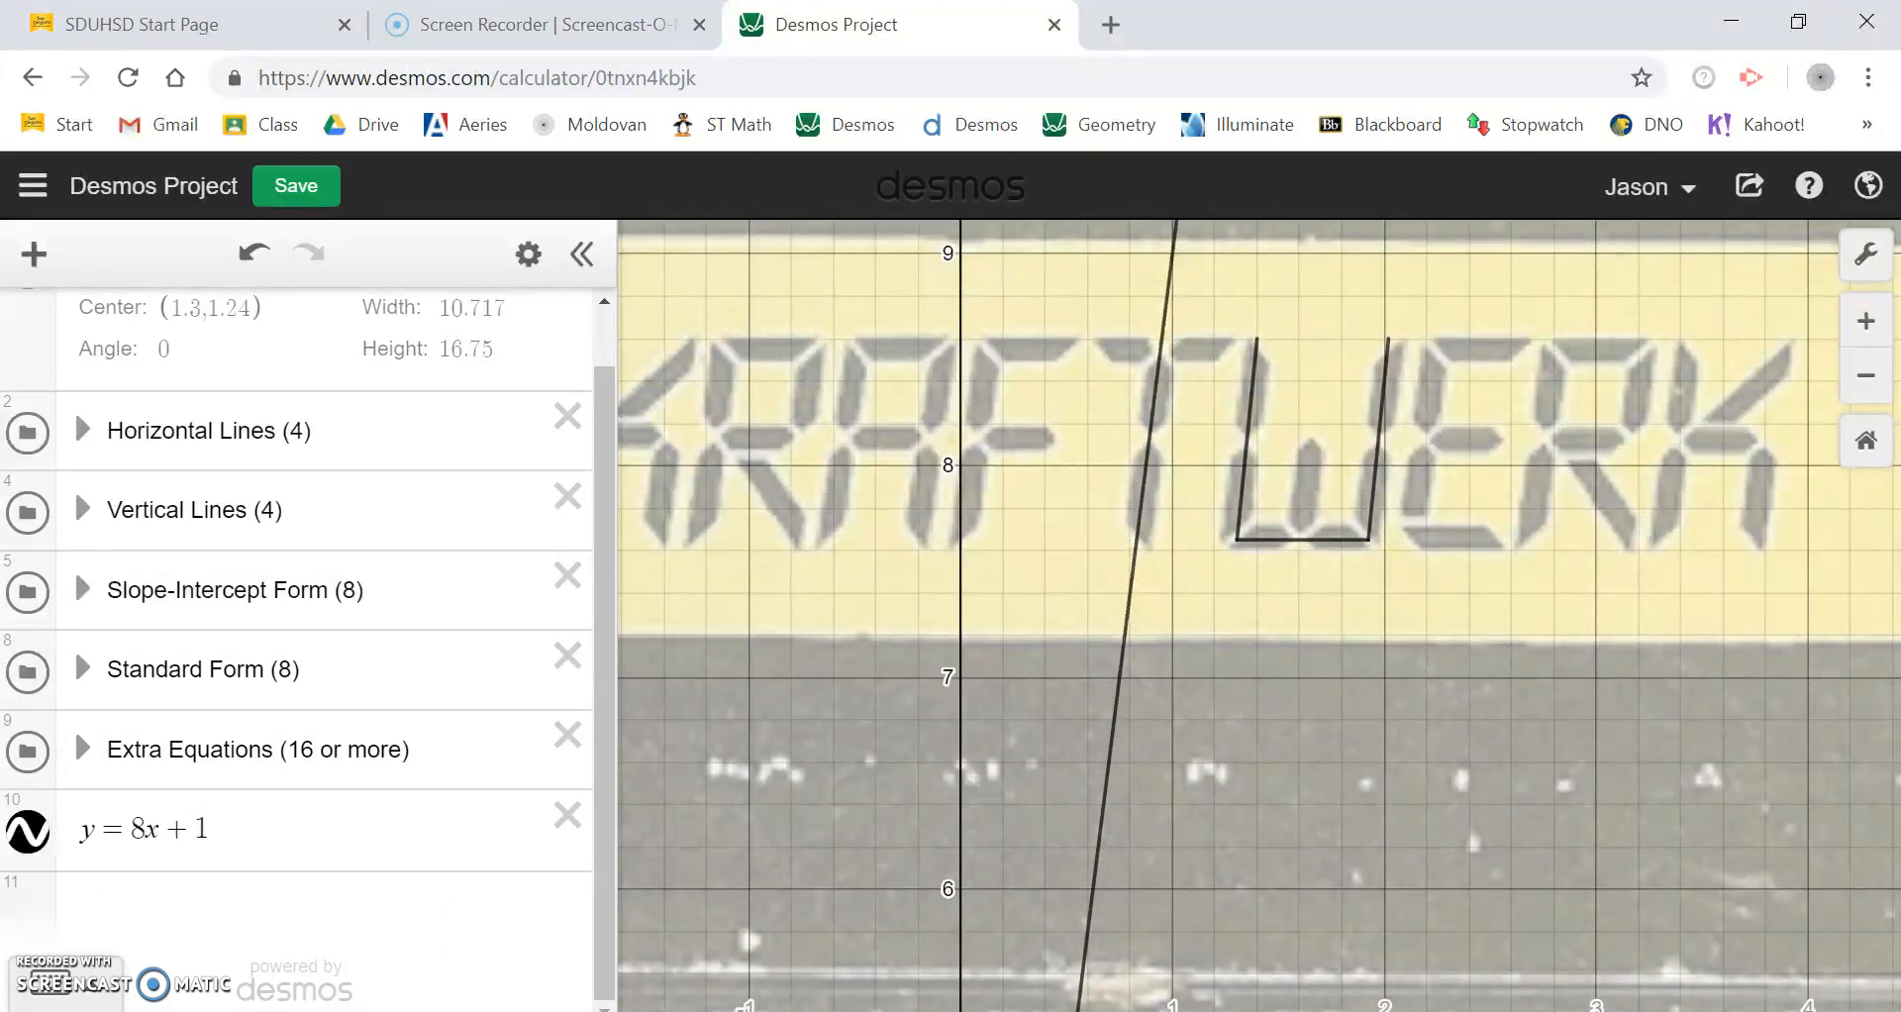